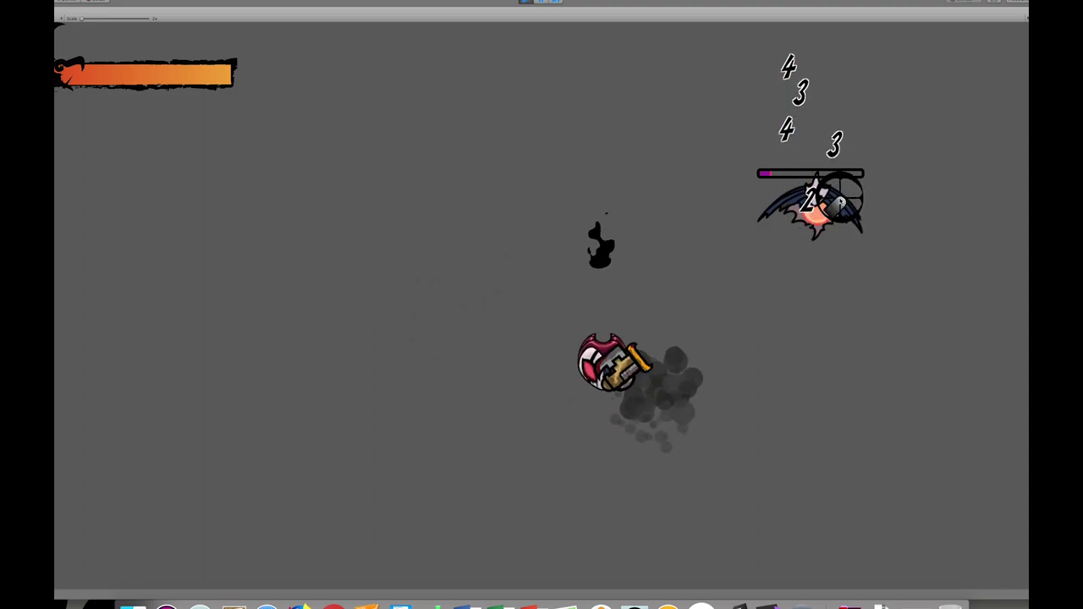
key("w")
key("d")
key("s")
key("a")
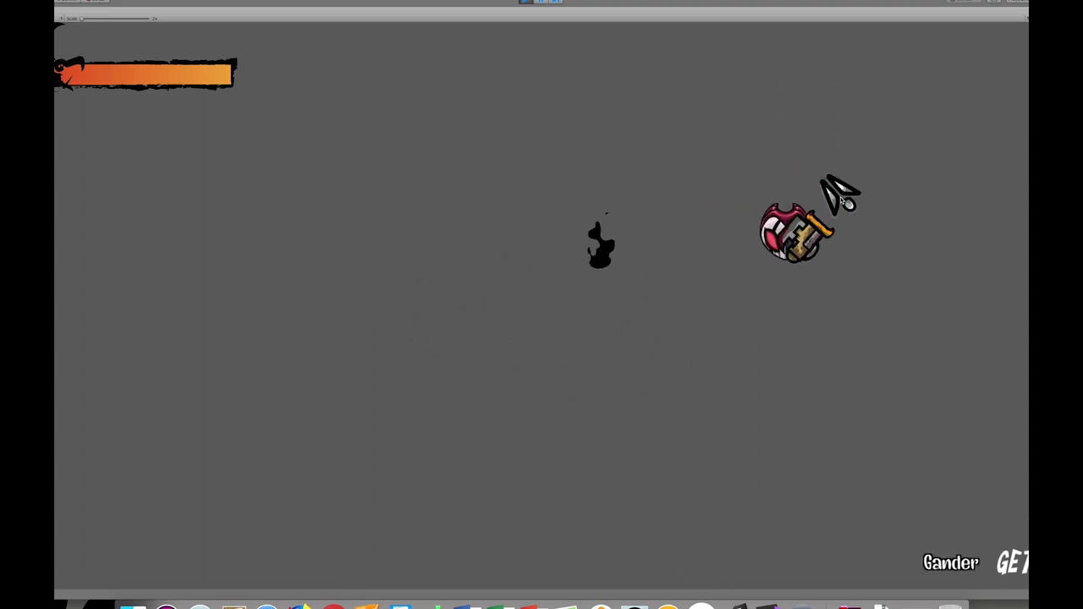
key("i")
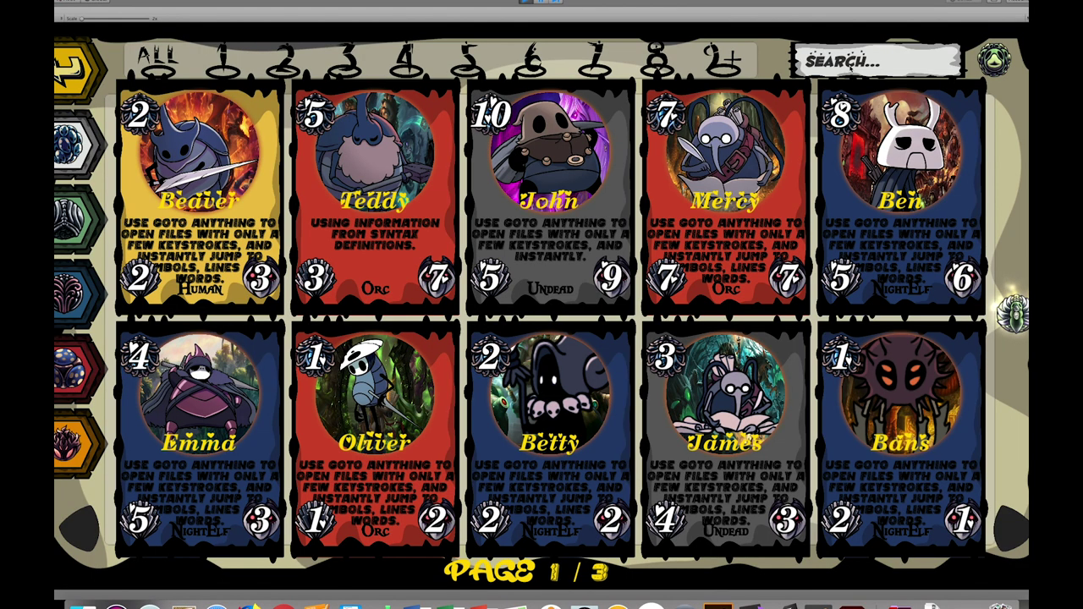
- Search the card collection for the Peter card and for the Ben card
type("Peter")
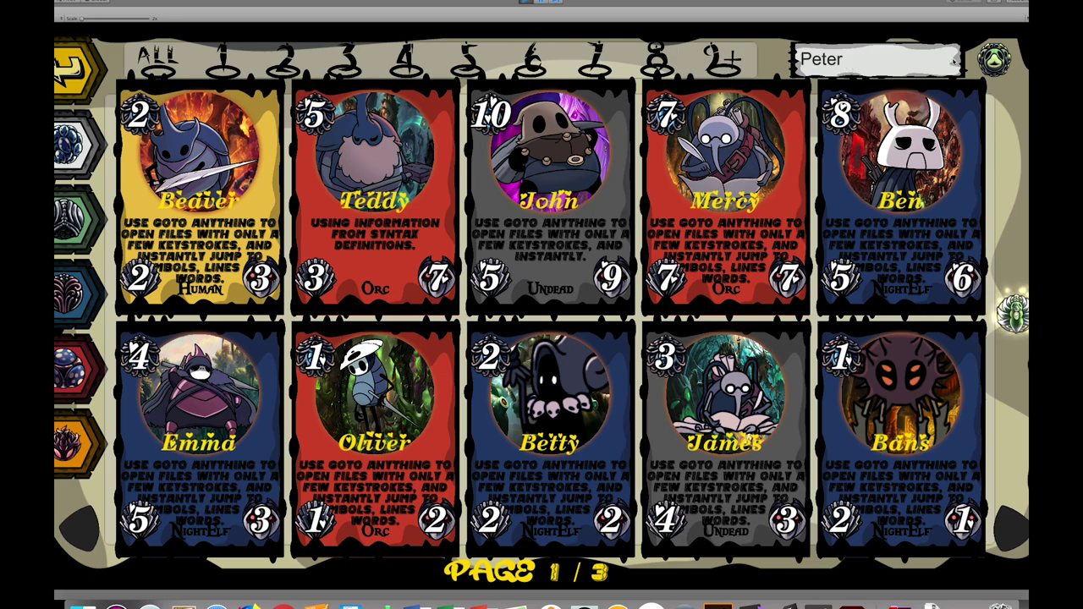
key("Return")
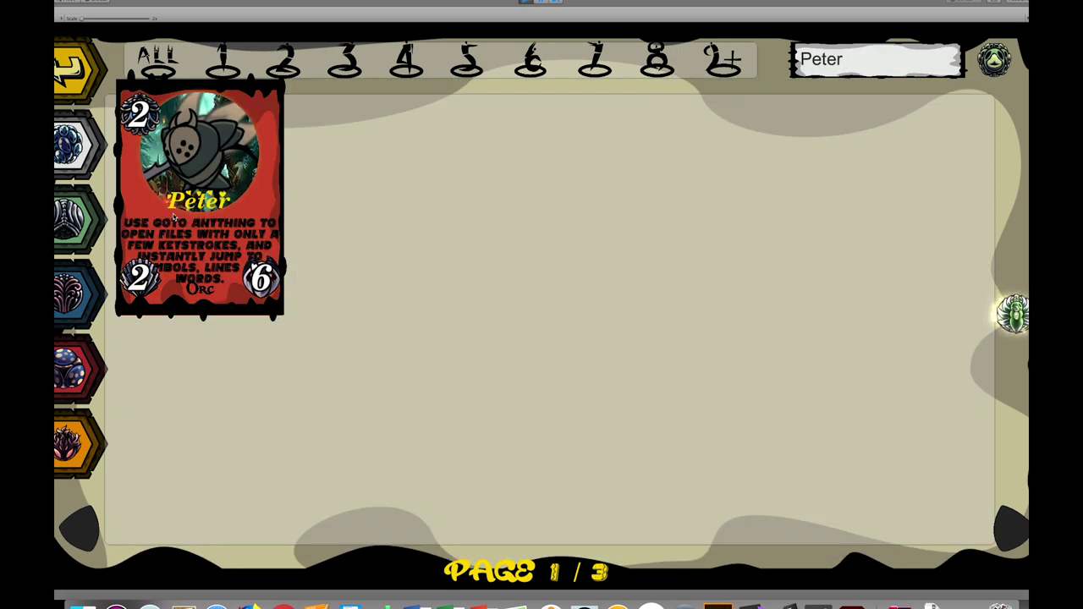
left_click(876, 64)
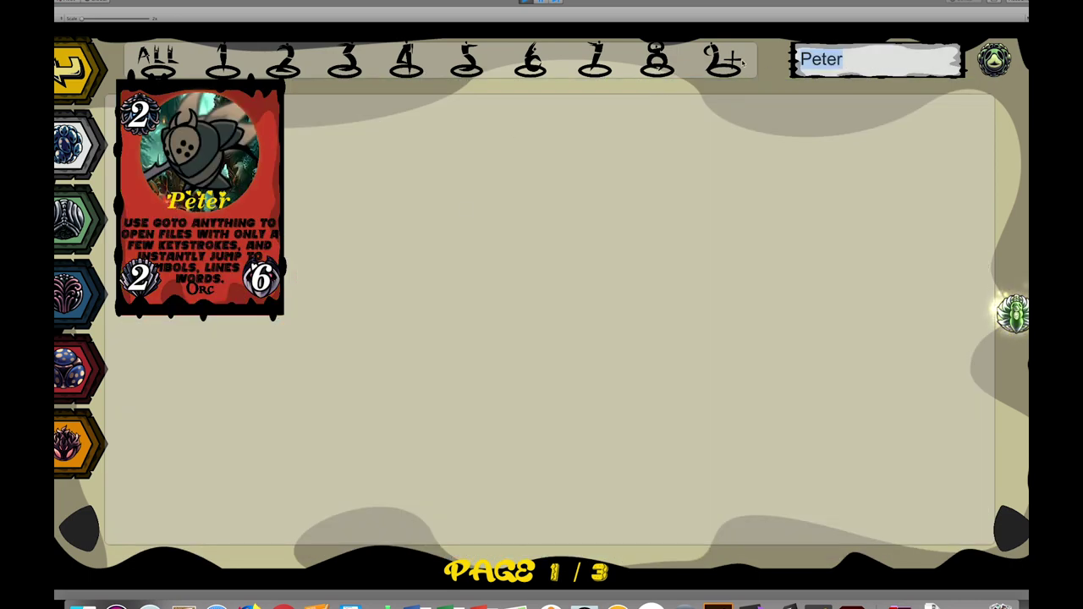
type("Ben")
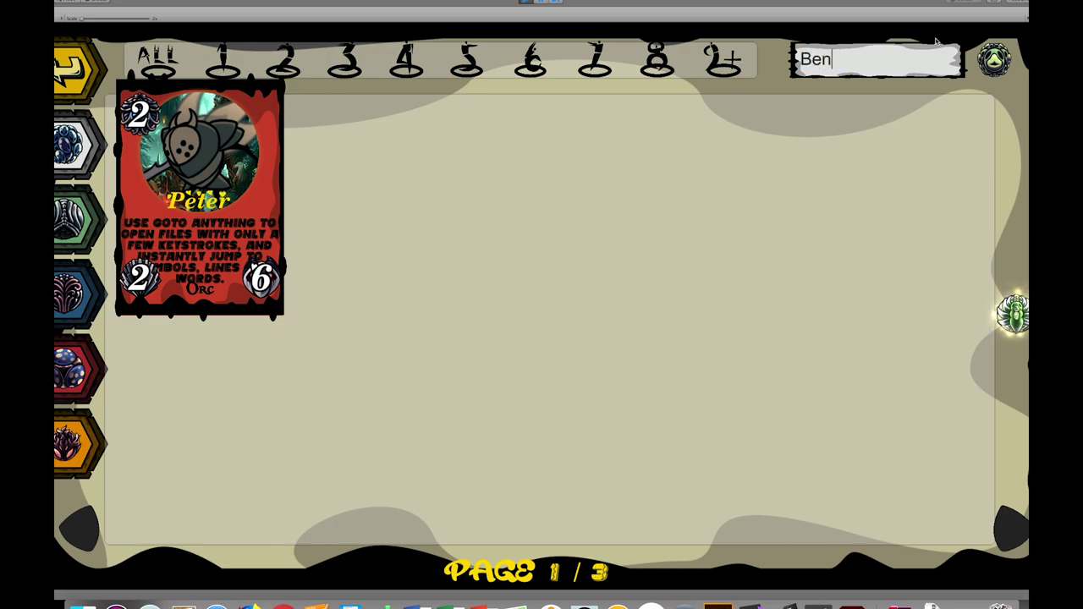
key("Return")
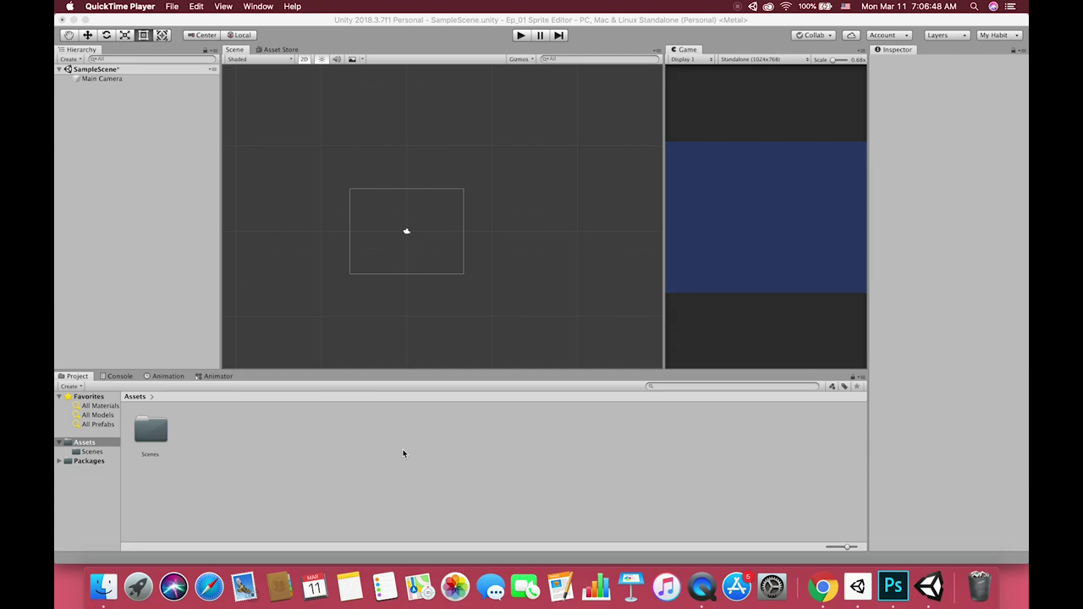
- Create a folder named Sprites in Assets and open it
right_click(403, 454)
mouse_move(473, 301)
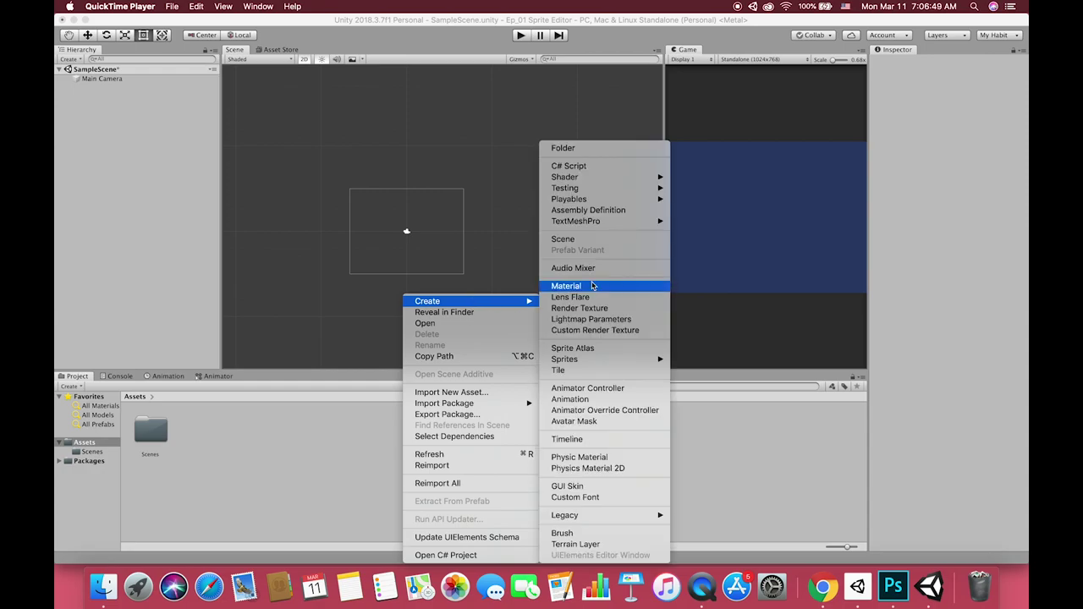
left_click(561, 150)
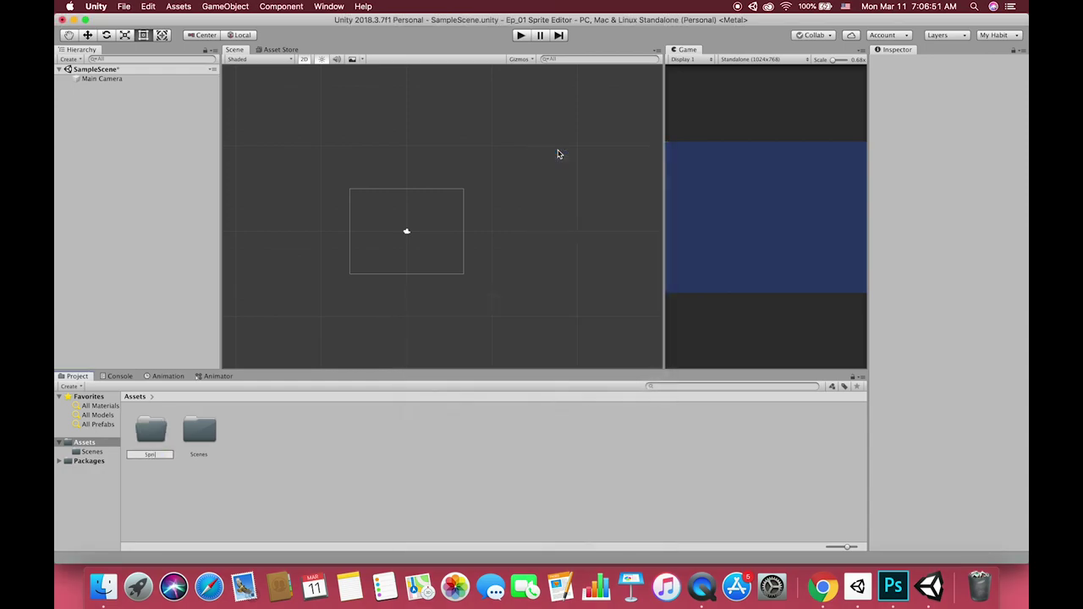
key("Return")
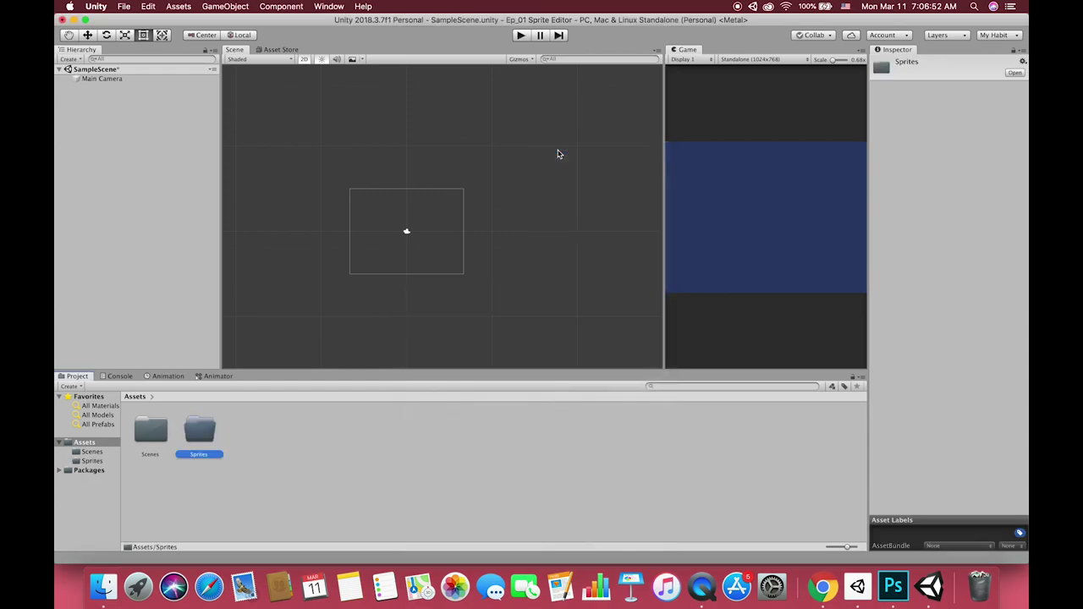
double_click(207, 432)
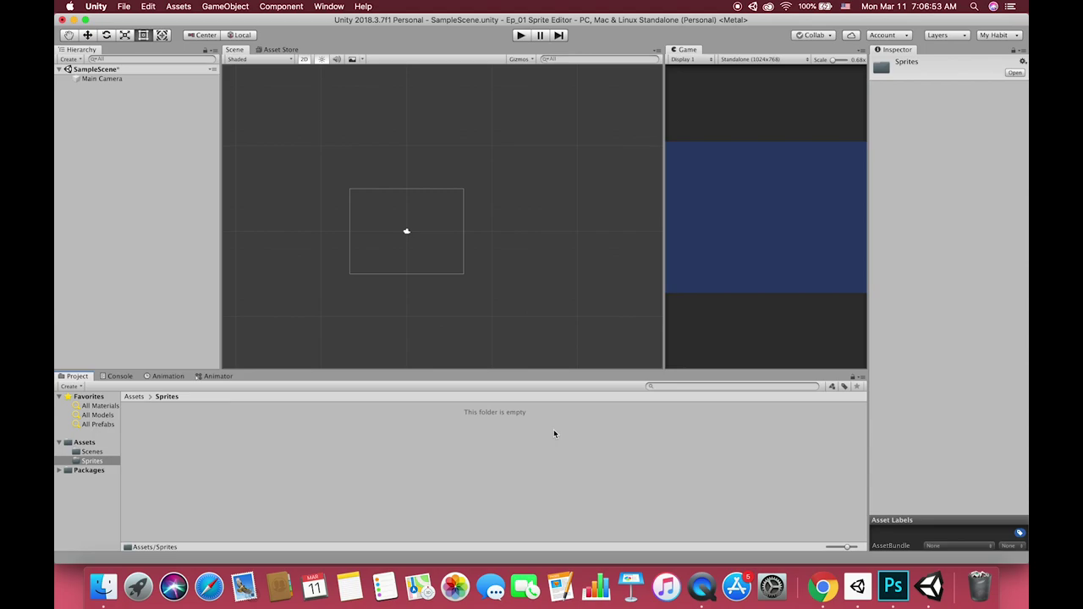
- Switch to Photoshop and save the Untitled-1 start icon as StartButton in PNG format in the 00_Single Mode folder
left_click(892, 585)
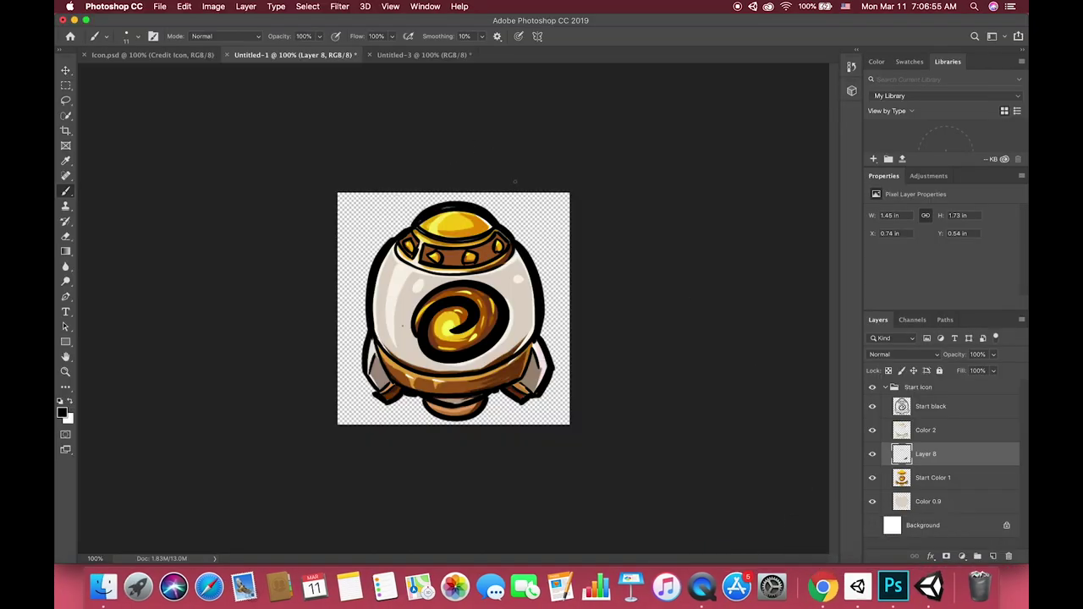
left_click(159, 6)
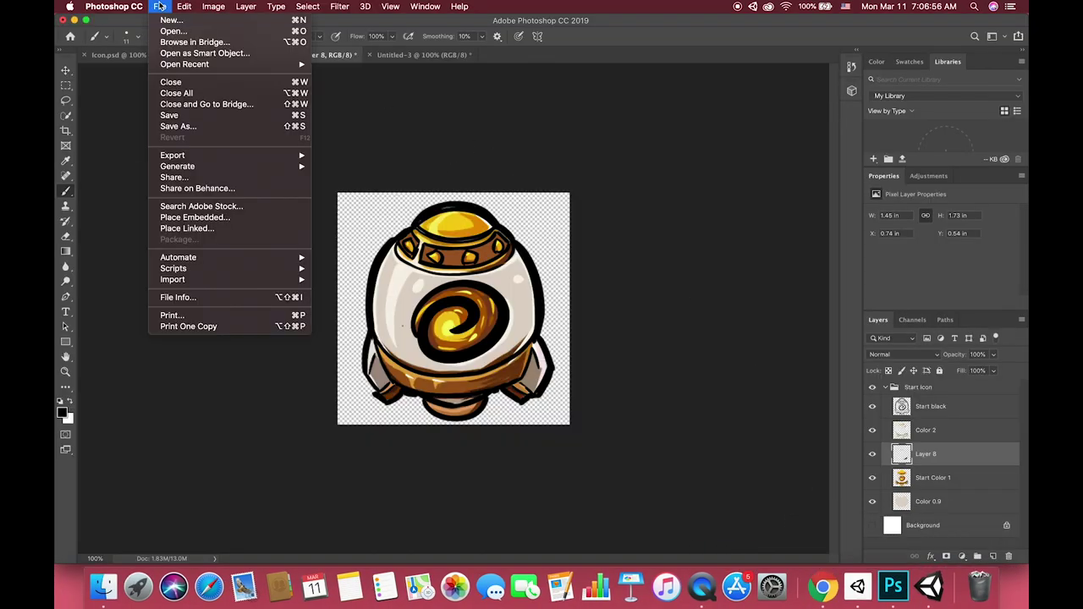
left_click(207, 126)
left_click(454, 345)
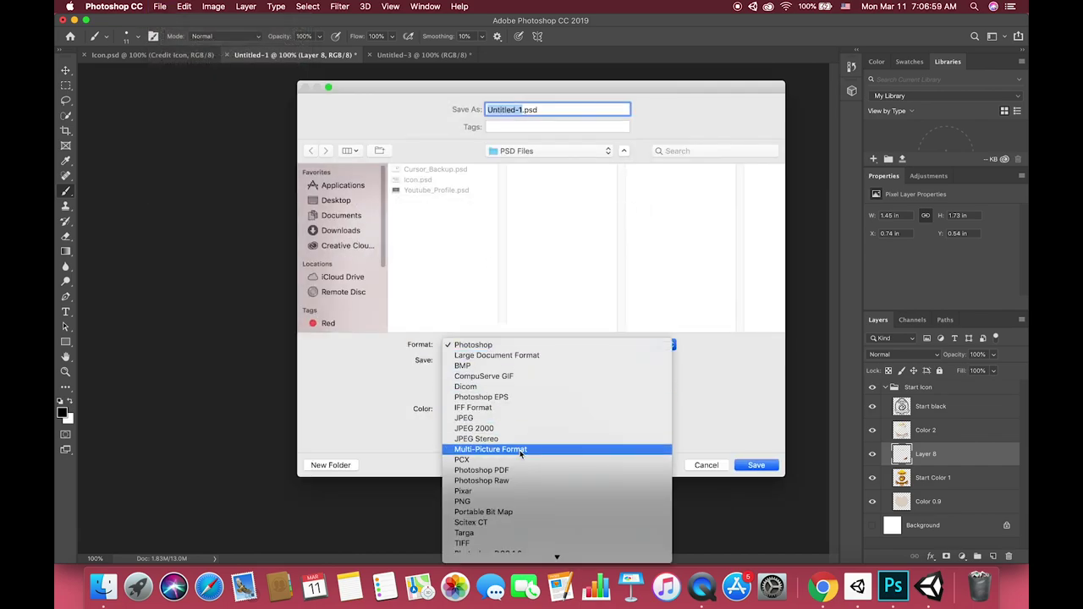
left_click(491, 503)
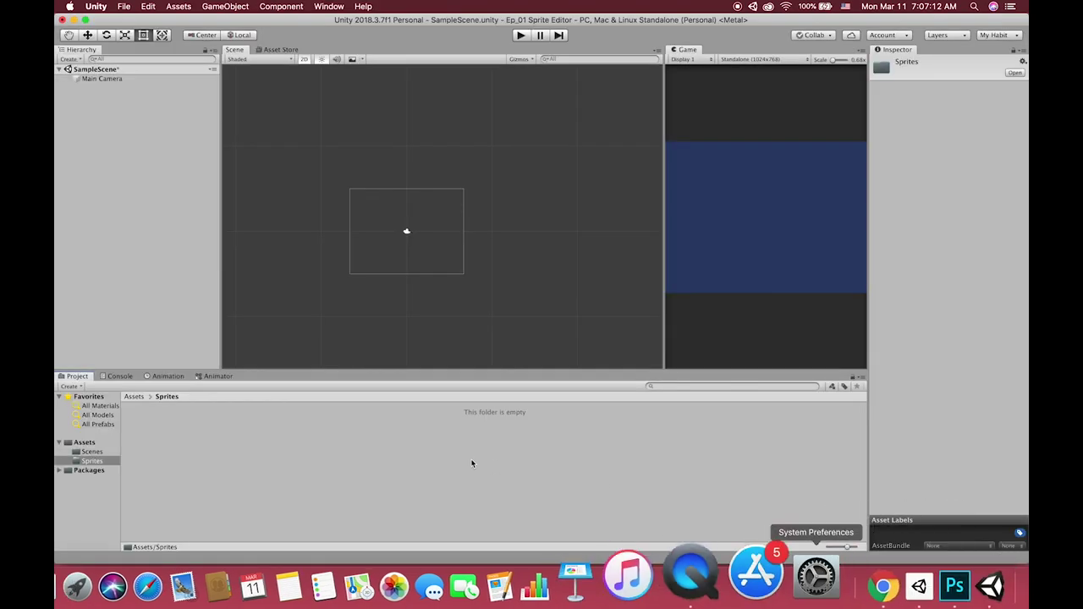
- Import StartButton.png into Unity's Sprites folder and place it in the scene at about X -3.85, Y 2.08, scaled to about 0.36
left_click(104, 506)
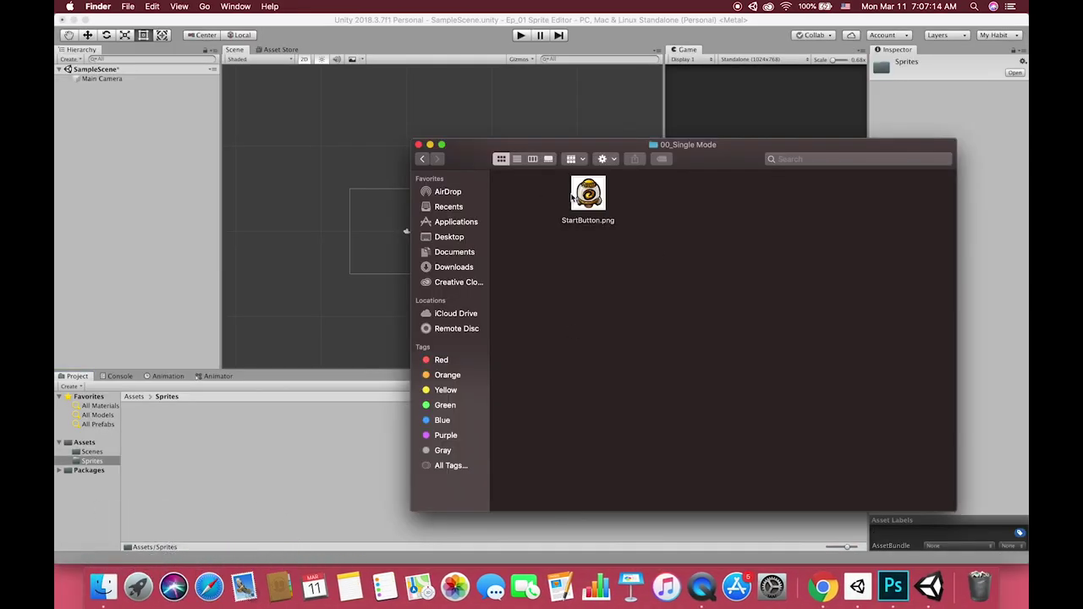
left_click_drag(587, 193, 234, 479)
left_click_drag(151, 429, 388, 212)
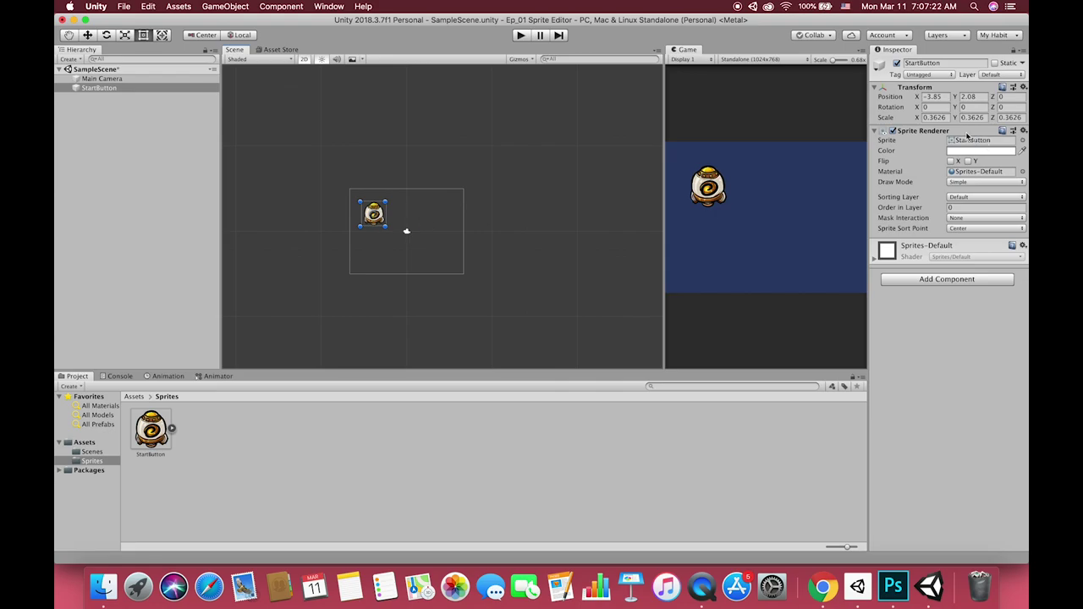
- Examine the StartButton import settings, keeping texture type Sprite (2D and UI) and checking the available sprite modes
left_click(149, 432)
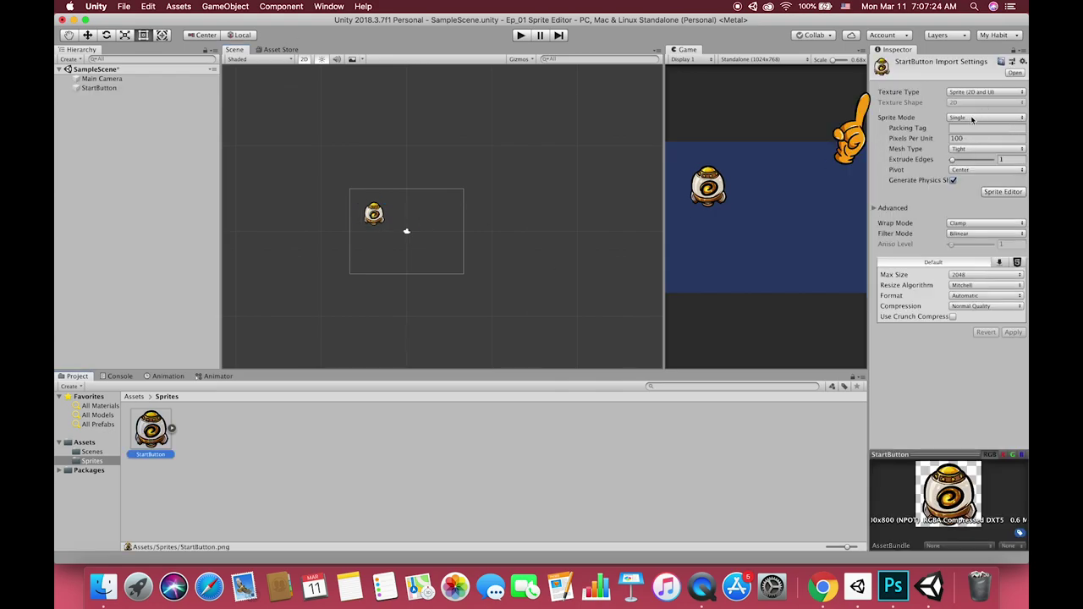
left_click(969, 93)
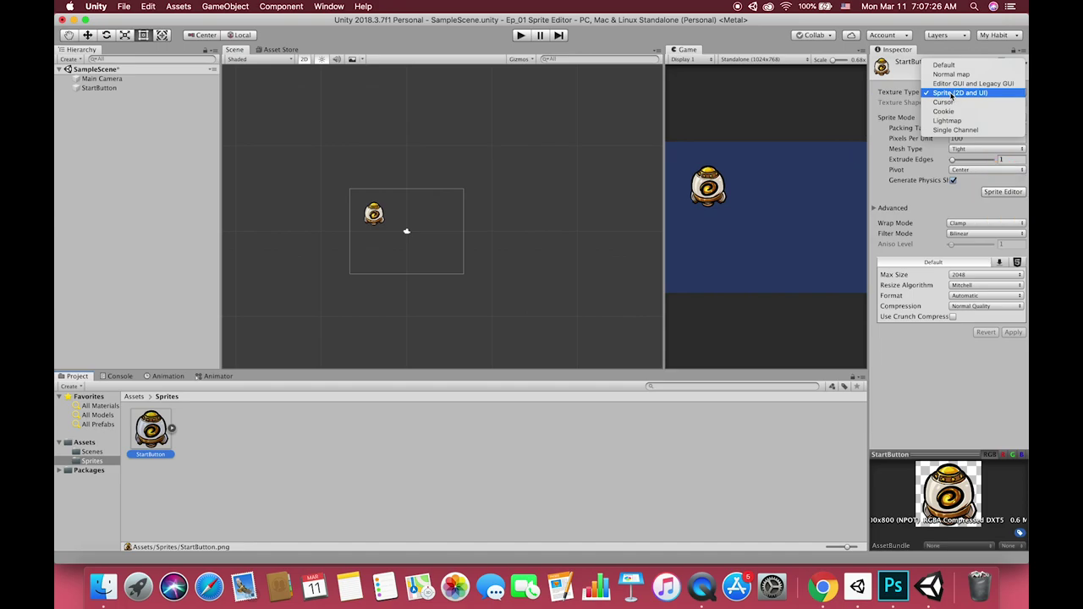
left_click(952, 93)
left_click(965, 117)
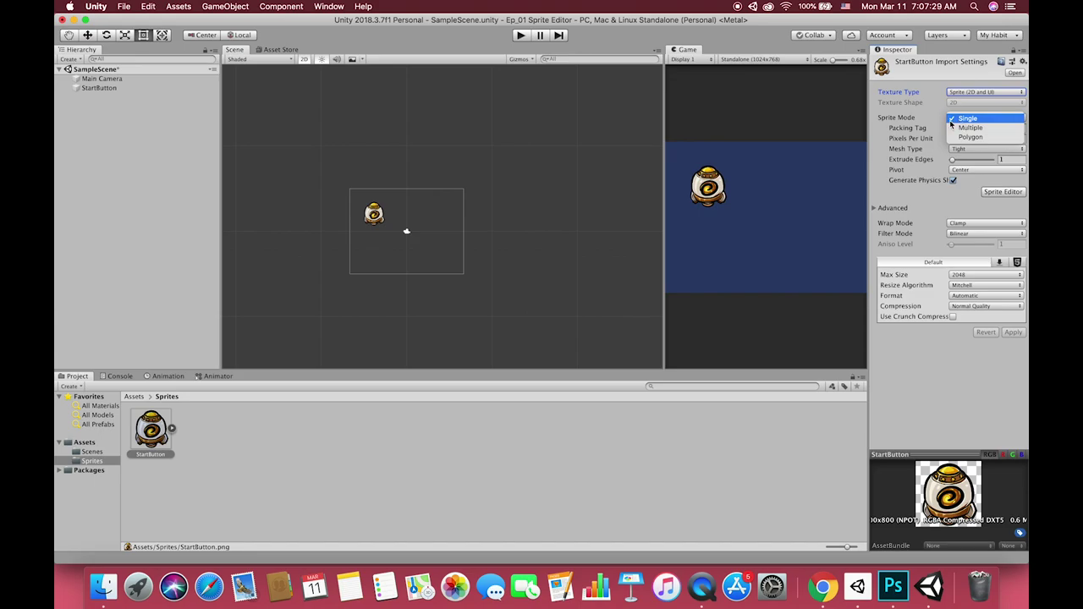
left_click(969, 128)
- Switch to Photoshop and copy the Option Icon layer group from Icon.psd into the Untitled-3 document
left_click(825, 584)
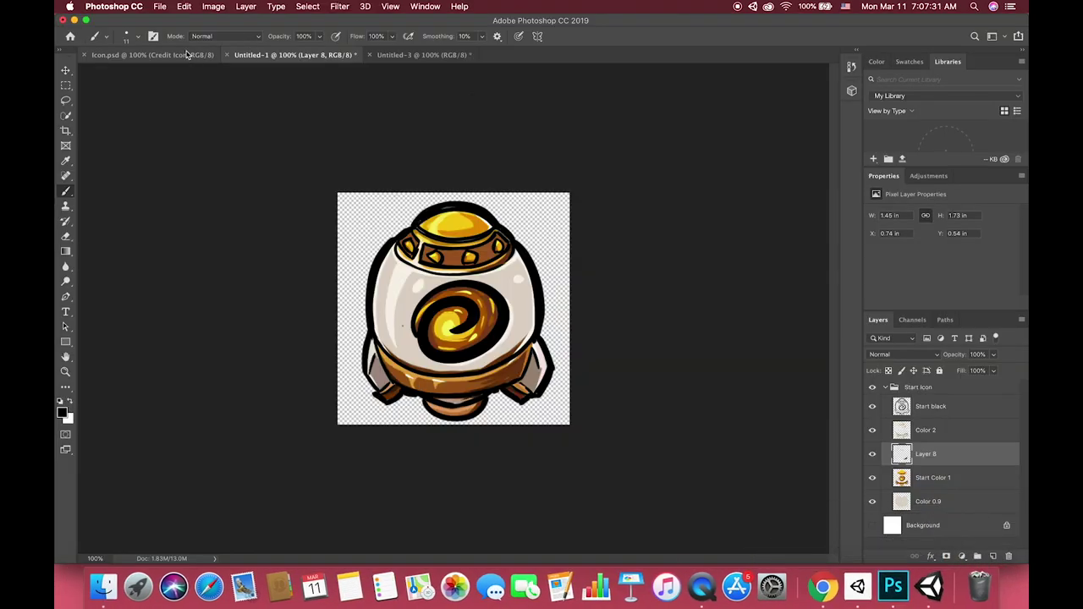
left_click(161, 55)
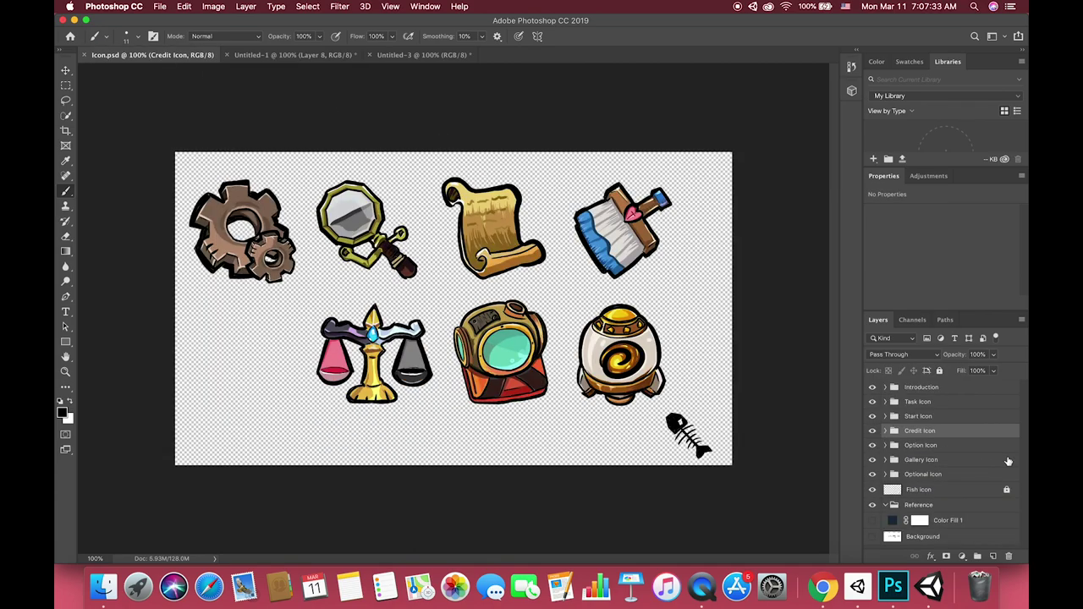
left_click(917, 449)
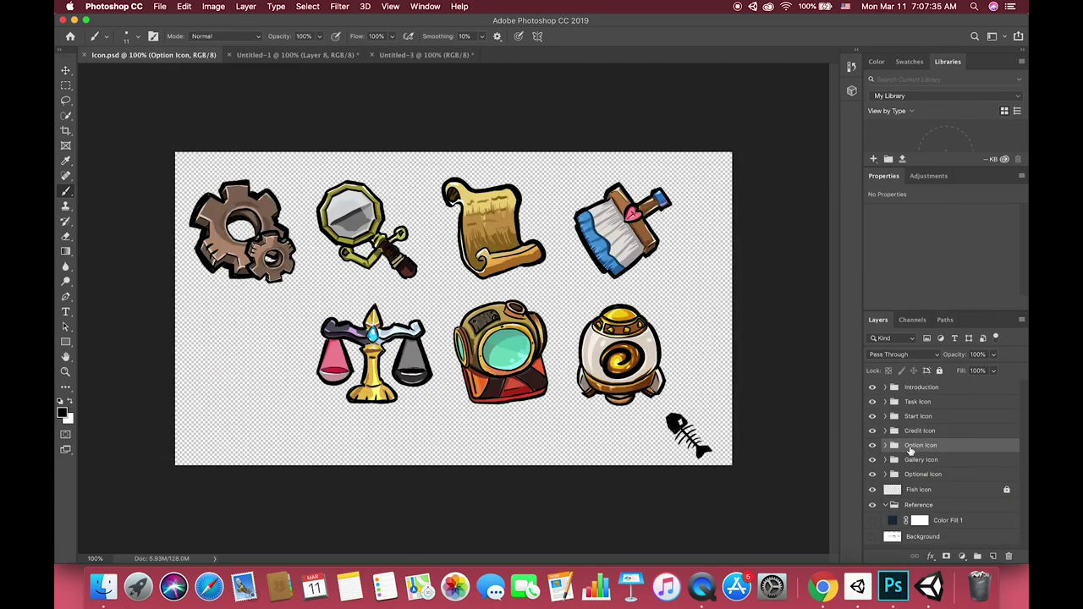
left_click(885, 446)
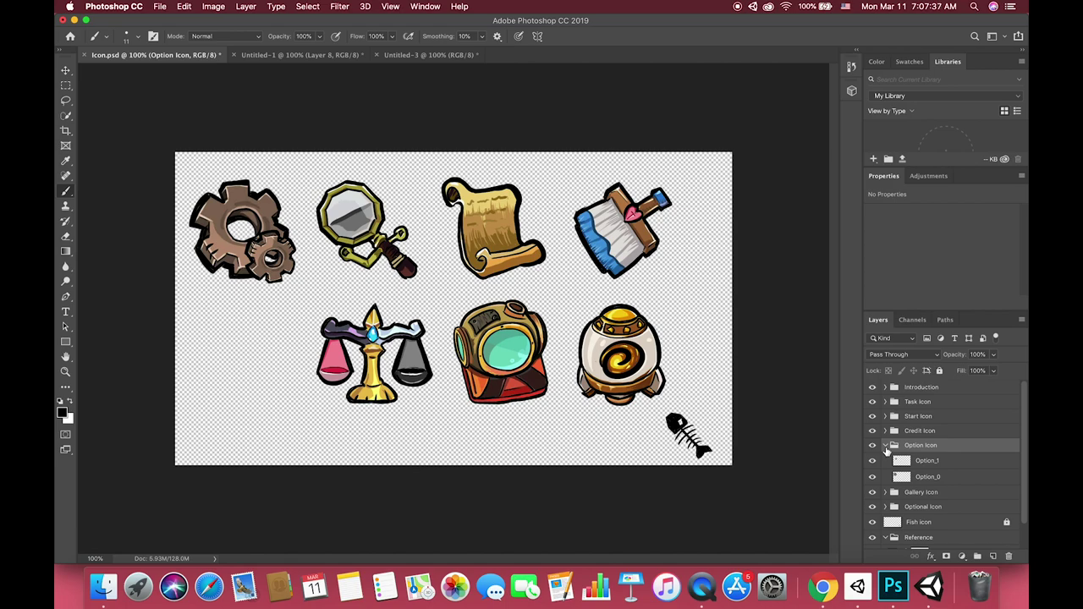
left_click(885, 446)
key("super+c")
left_click(413, 57)
key("super+v")
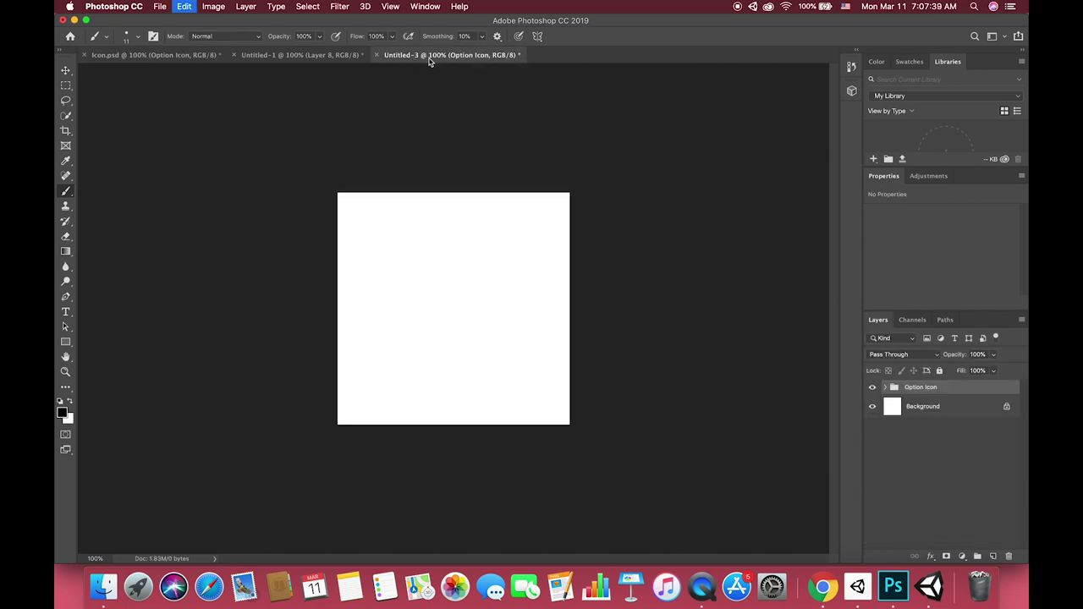
- Scale the gear icon to 178.5% about its centre and hide the white Background layer
key("super+t")
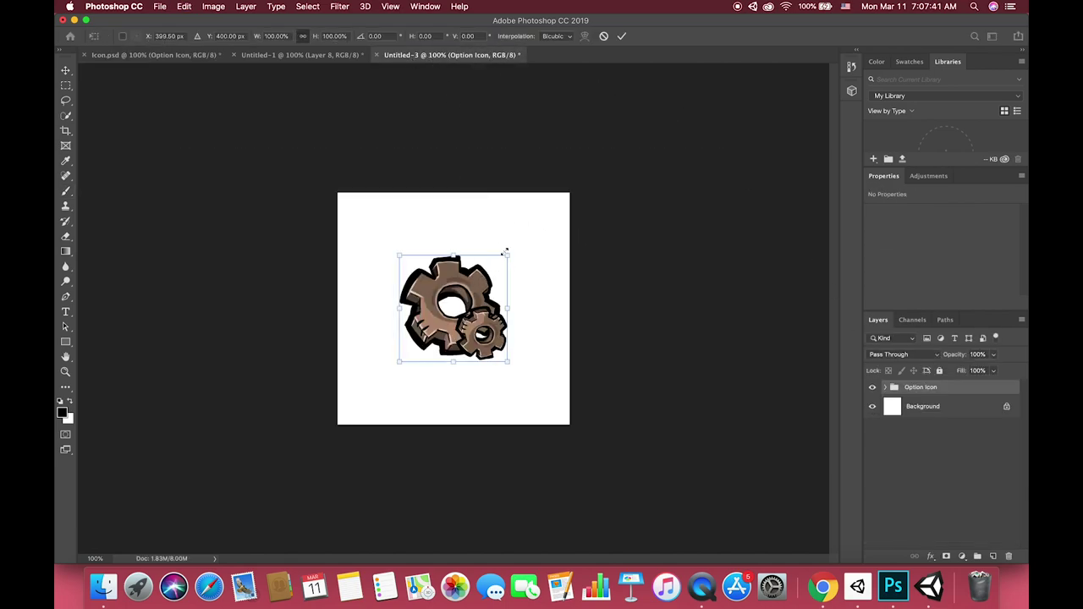
left_click_drag(507, 253, 556, 207, "alt")
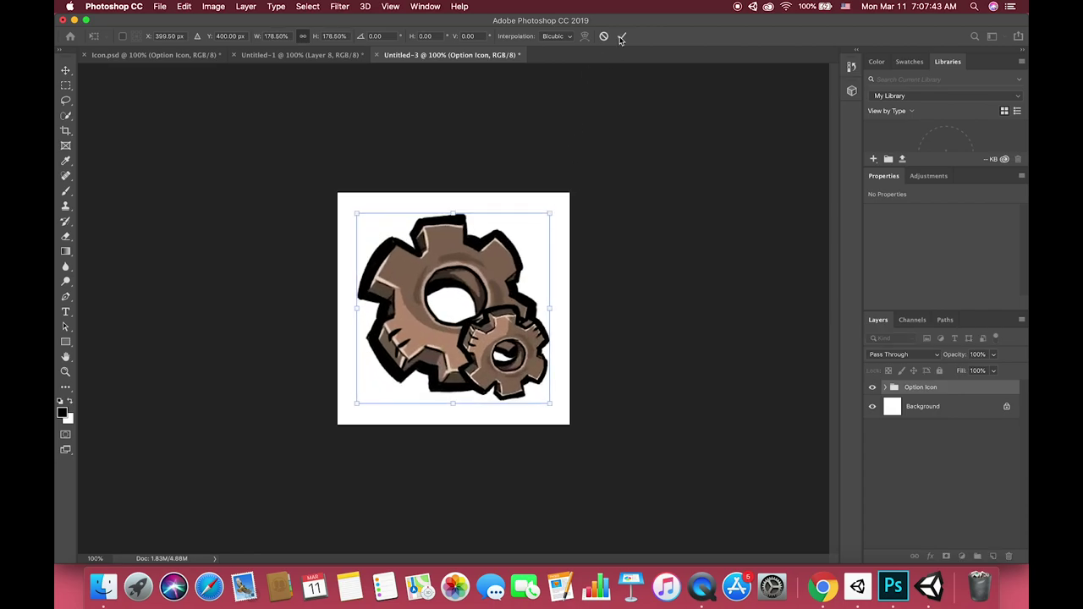
left_click(621, 36)
key("b")
left_click(872, 407)
- Save the gear icon as OptionButton in PNG format in the 00_Single Mode folder inside Ep01_Sprite Editor
left_click(160, 6)
left_click(169, 126)
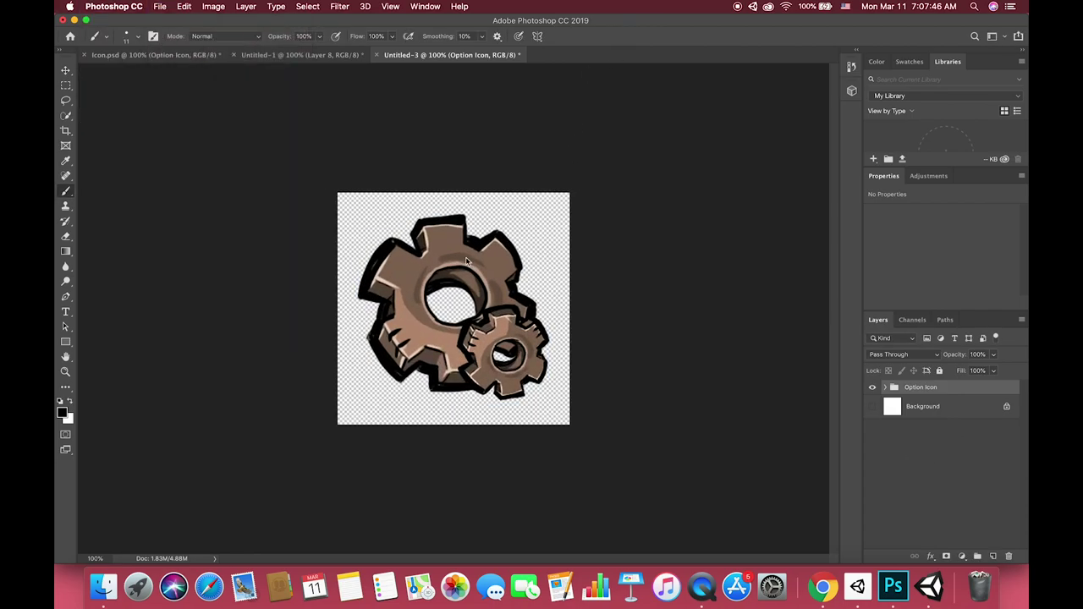
left_click(461, 181)
left_click(538, 172)
left_click_drag(523, 109, 485, 109)
type("OptionButton")
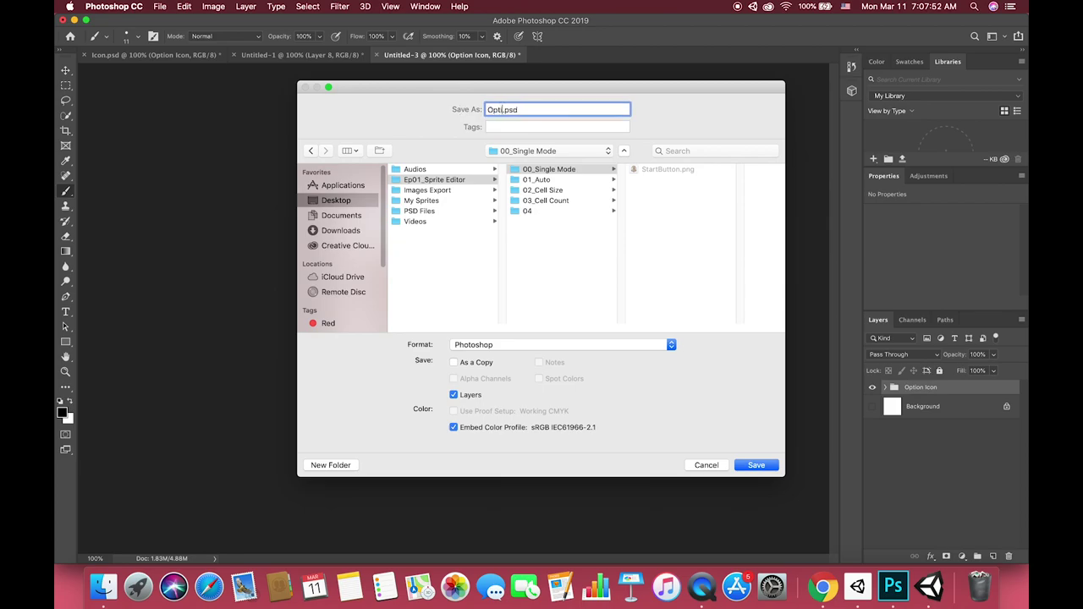
left_click(562, 344)
left_click(474, 505)
left_click(755, 464)
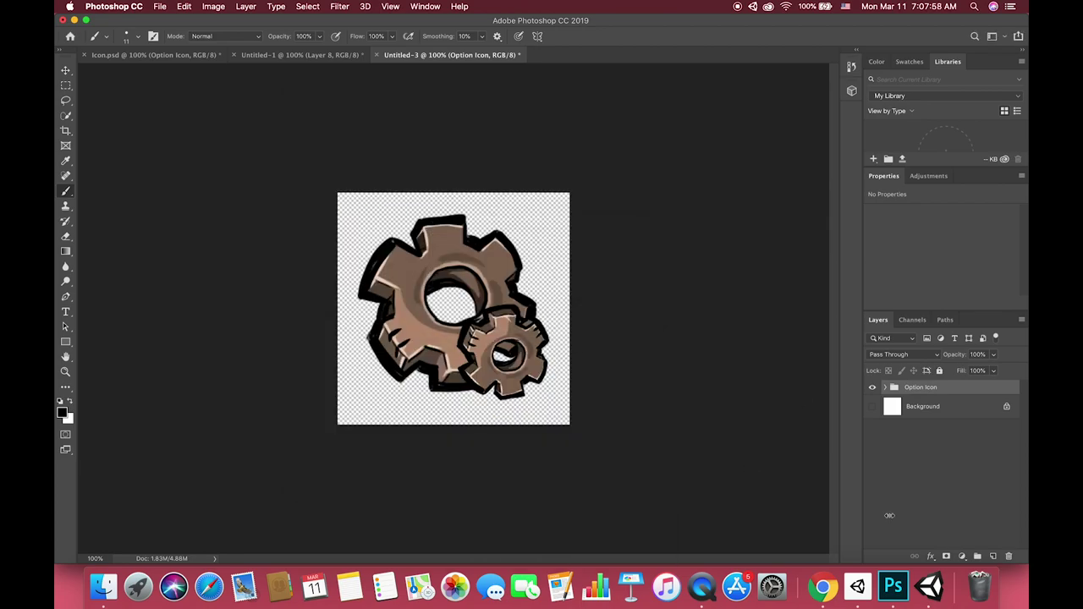
- Switch to Unity, import OptionButton.png into the Sprites folder and place it in the scene scaled to about 0.456
key("super+Tab")
left_click(92, 555)
left_click_drag(520, 189, 310, 500)
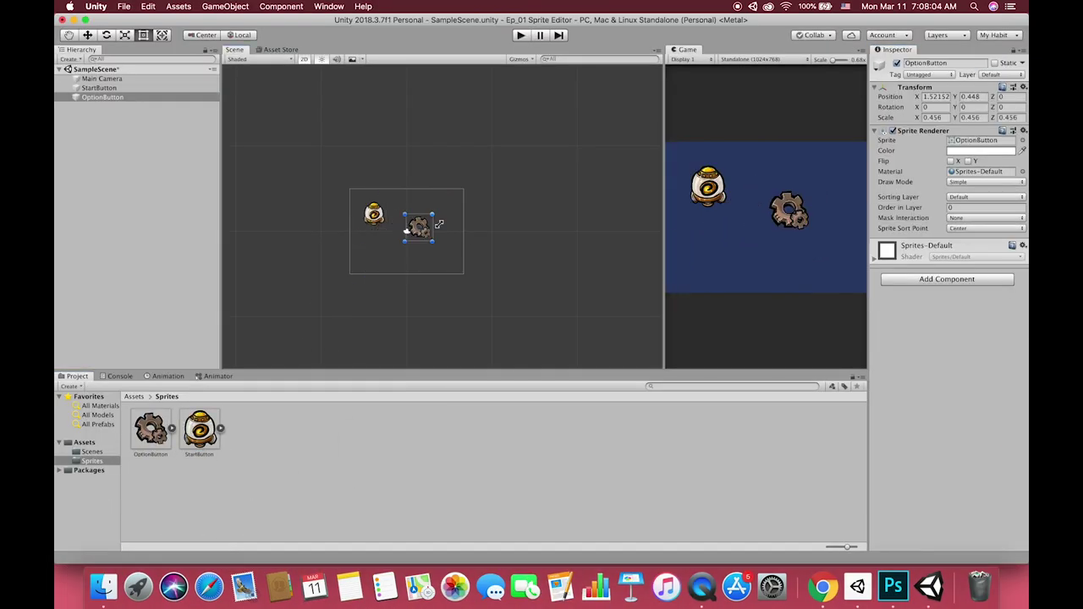
- Move OptionButton to the upper-left corner of the camera frame and StartButton to about X 2.77, Y 0.13
scroll(423, 233, "up", 2)
key("w")
mouse_move(425, 233)
left_mouse_down()
mouse_move(320, 180)
mouse_move(435, 233)
left_mouse_up()
left_click(337, 206)
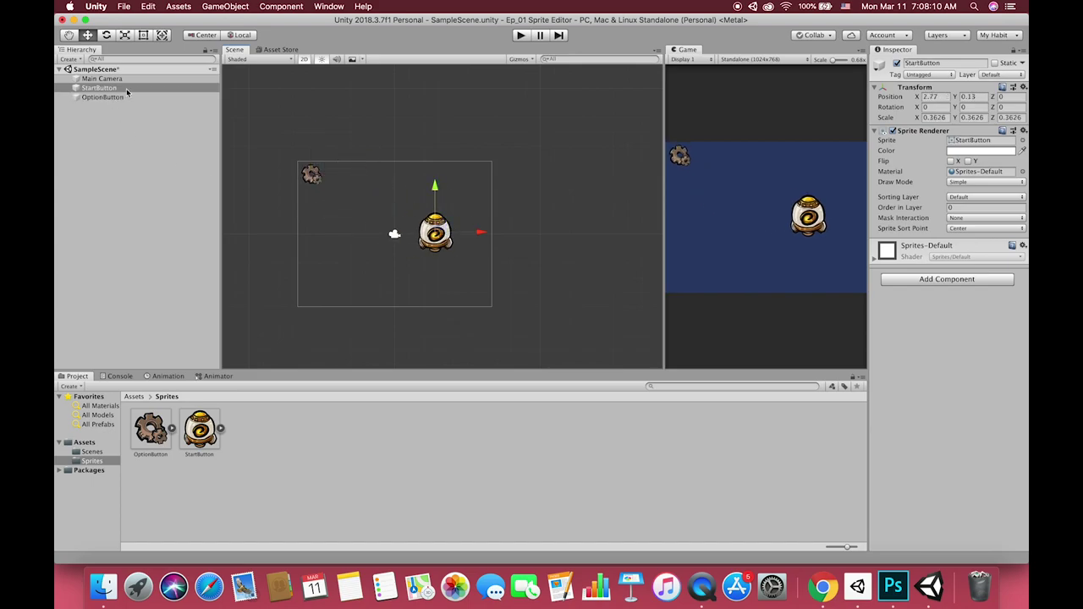
- Switch to Photoshop and start saving Icon.psd under a new name in the 00_Single Mode folder inside Ep01_Sprite Editor
left_click(895, 586)
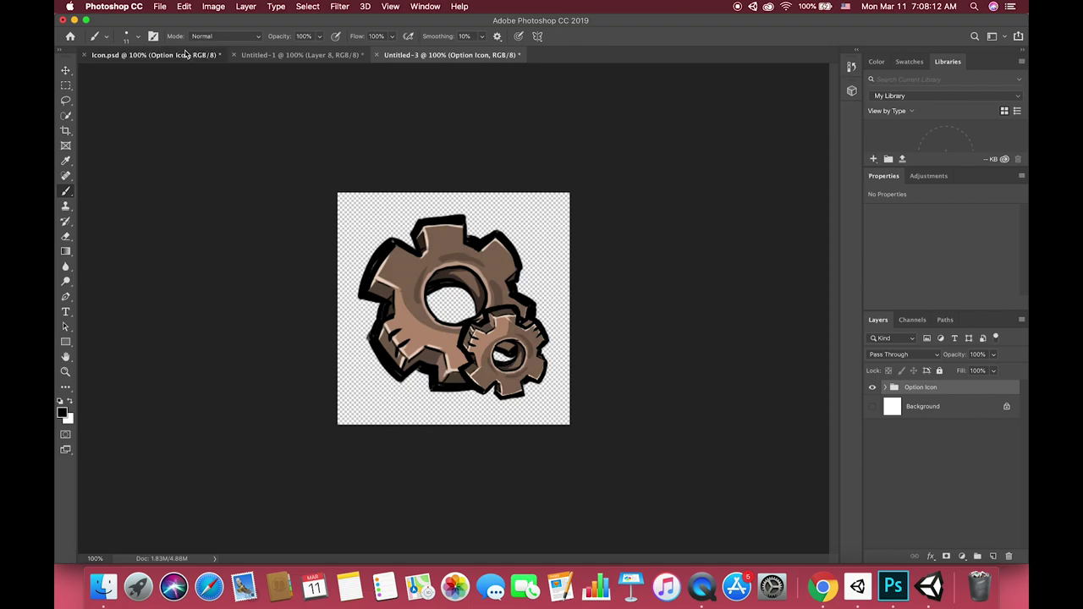
left_click(152, 54)
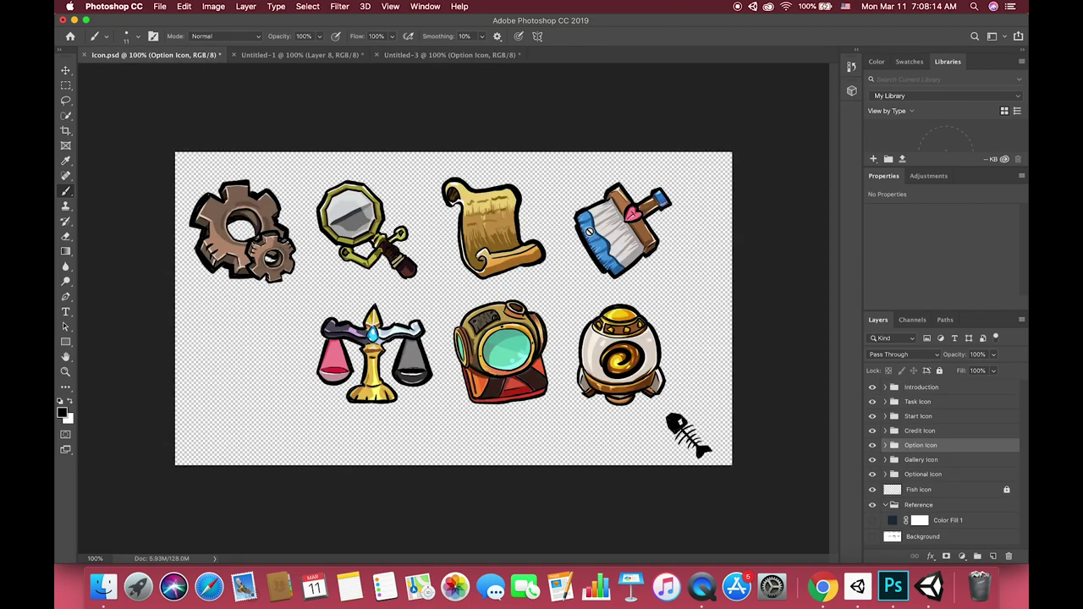
left_click(184, 6)
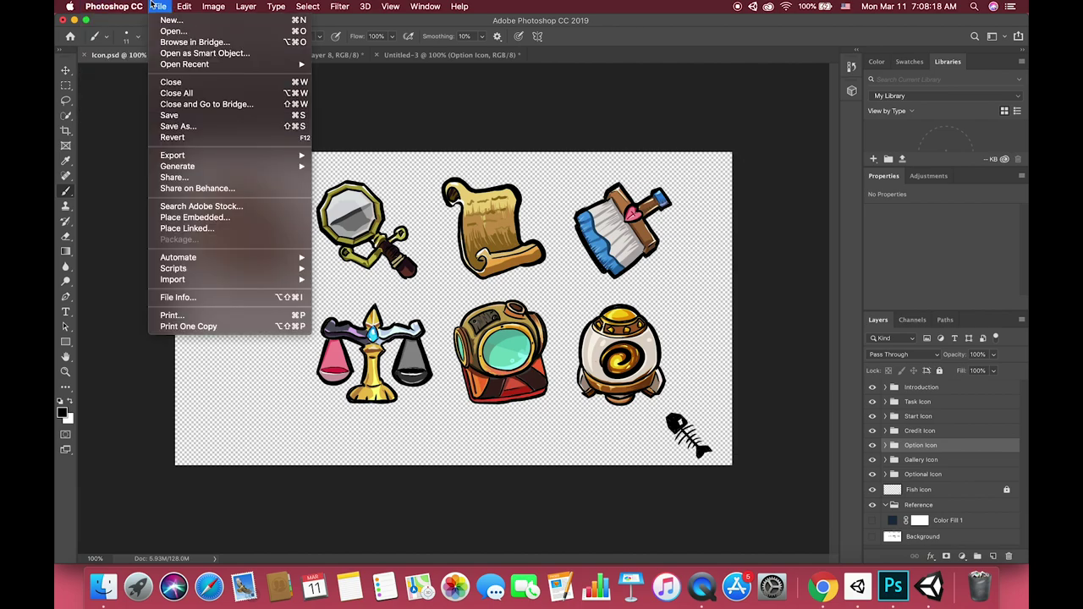
left_click(191, 126)
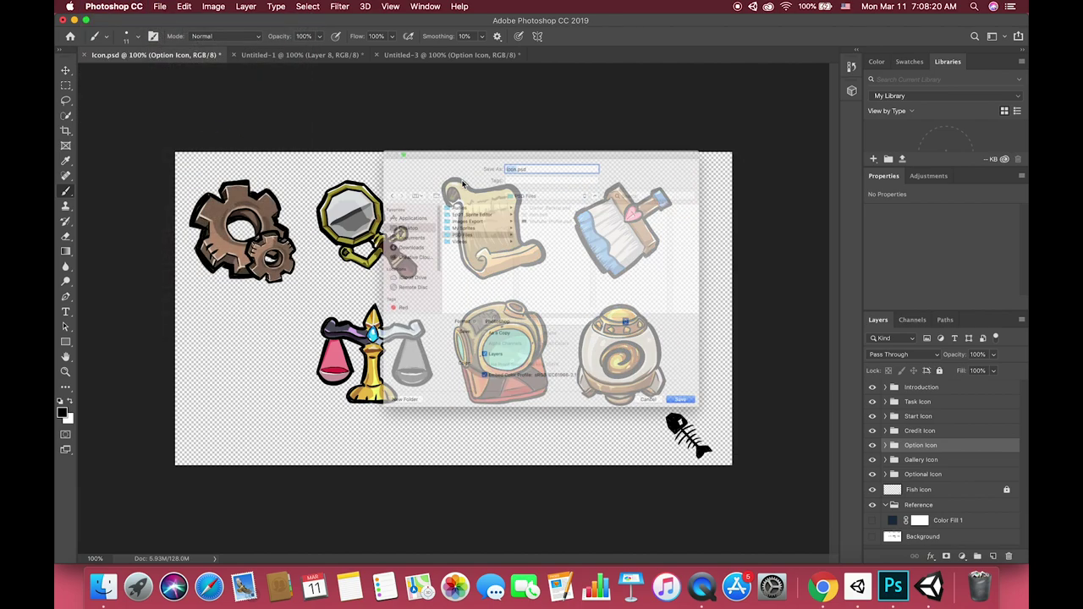
left_click(445, 181)
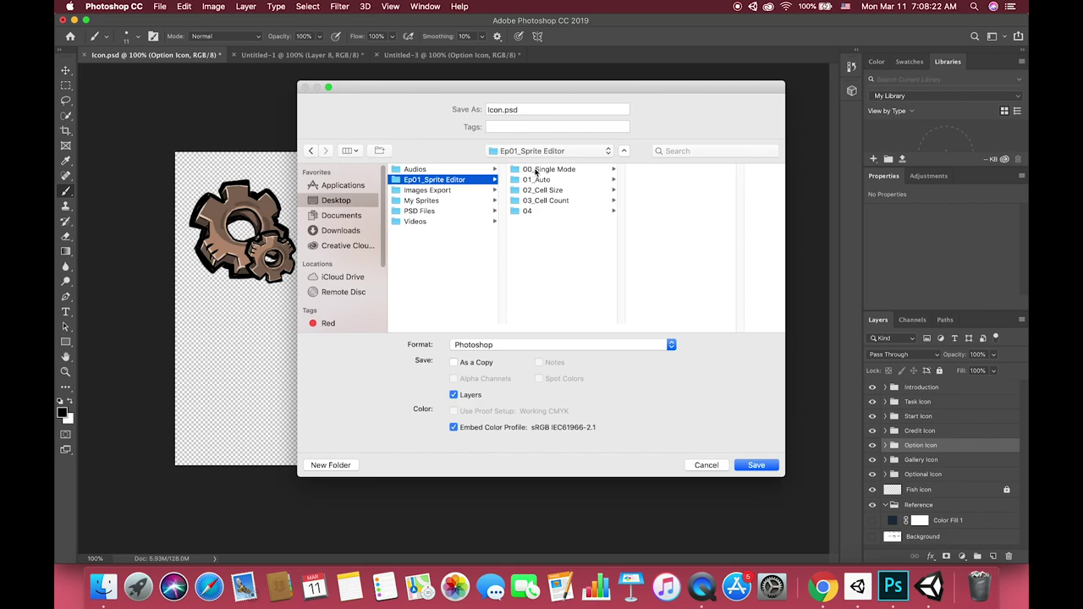
left_click(538, 171)
- Name the file Icons, choose PNG format and save it with the large file size option
left_click_drag(528, 111, 463, 111)
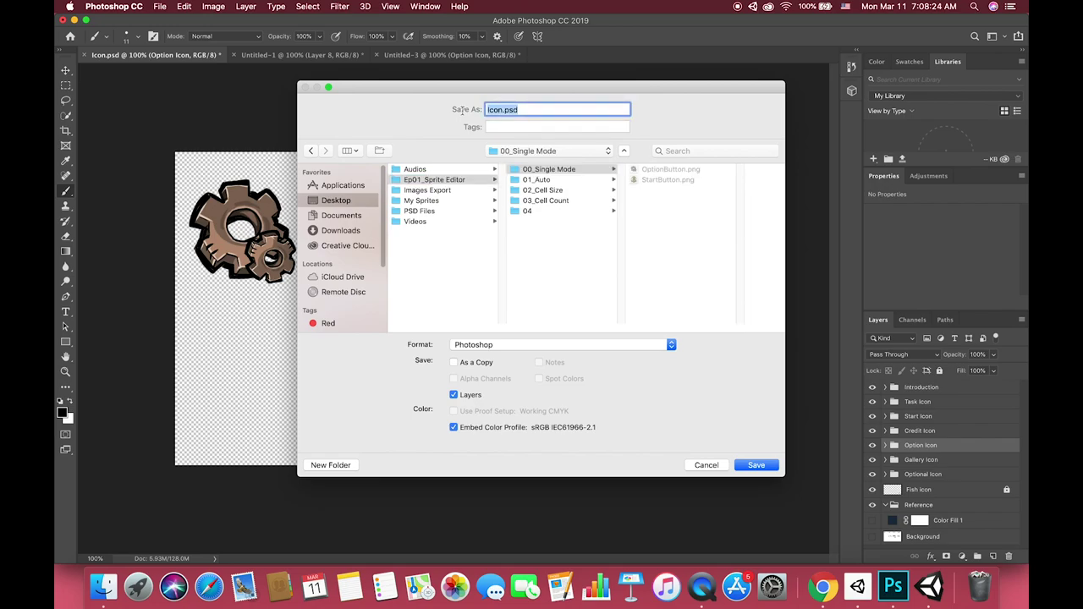
key("BackSpace")
type("Icons")
left_click(474, 344)
left_click(507, 502)
left_click(756, 465)
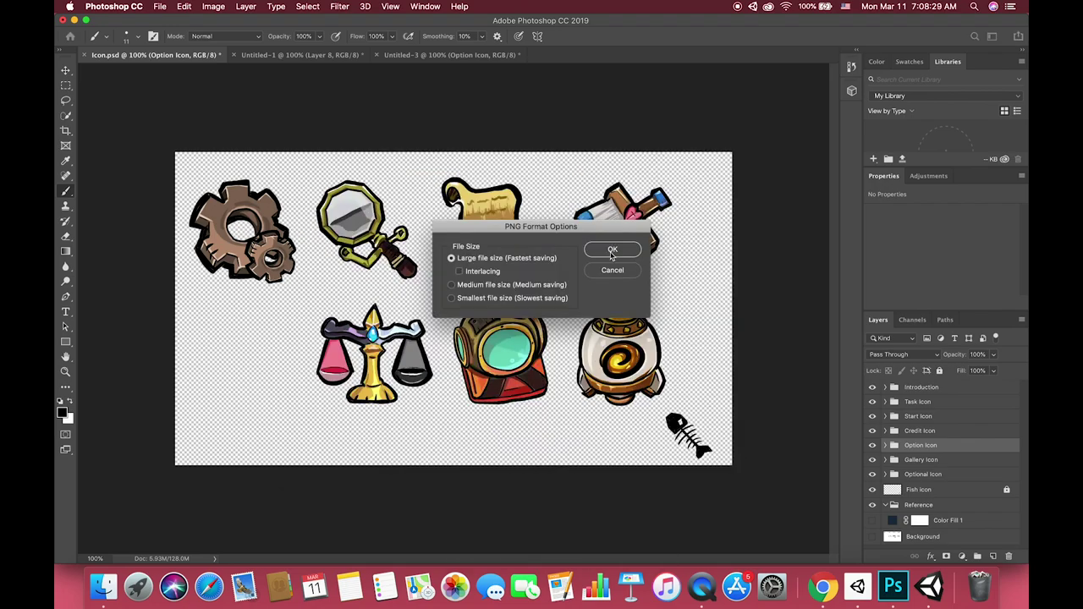
left_click(611, 251)
- Switch to Unity, import Icons.png into the Sprites folder and set its Sprite Mode to Multiple
left_click(929, 586)
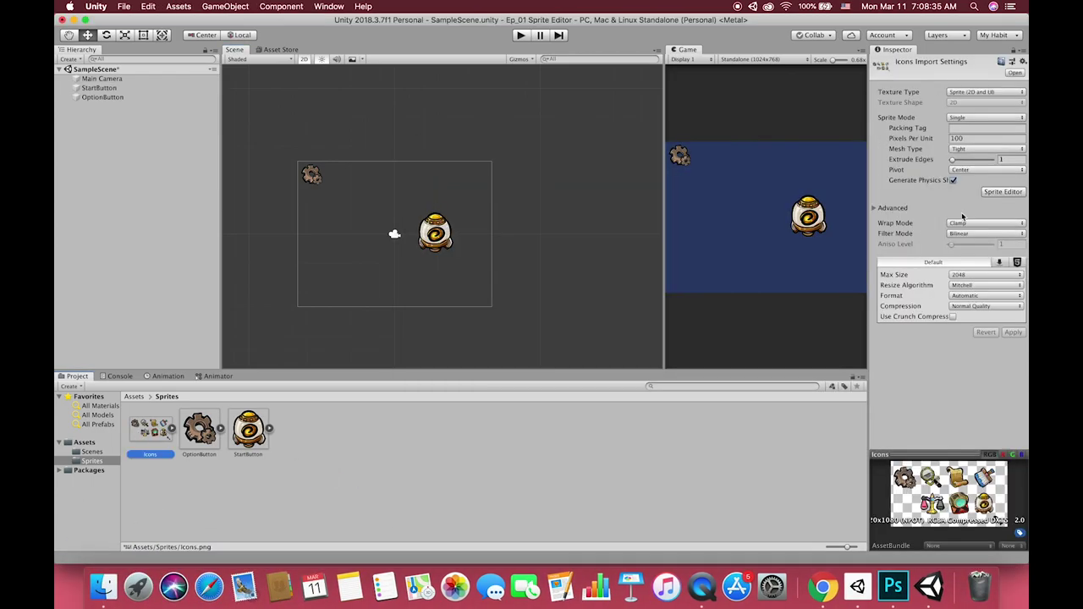
left_click(968, 93)
left_click(963, 94)
left_click(963, 118)
left_click(962, 128)
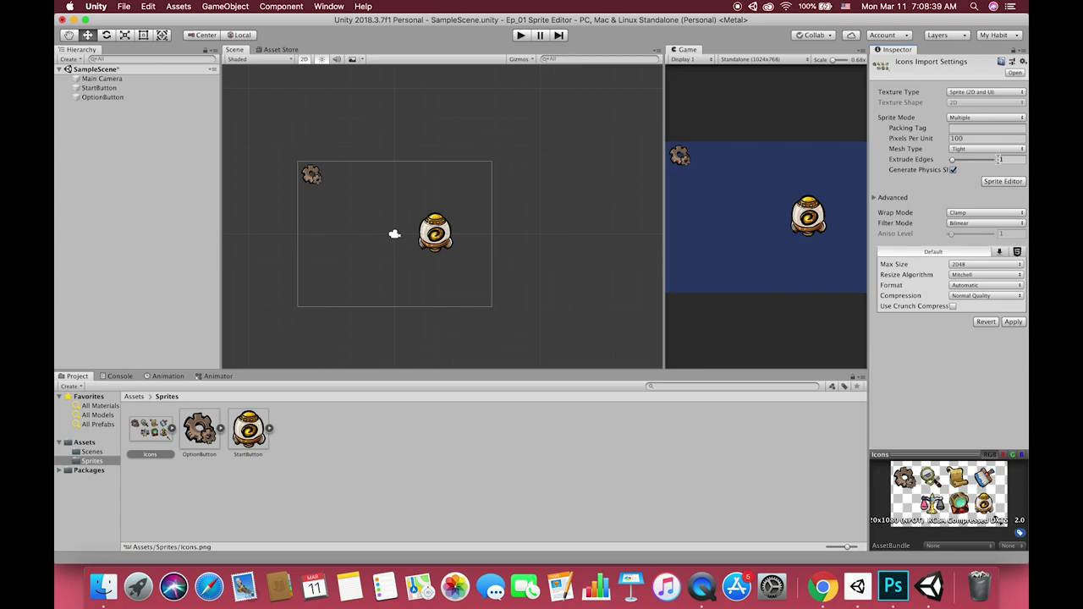
- Apply the import settings, open Icons in the Sprite Editor and slice it with type Automatic, pivot Center and method Delete Existing
left_click(1001, 181)
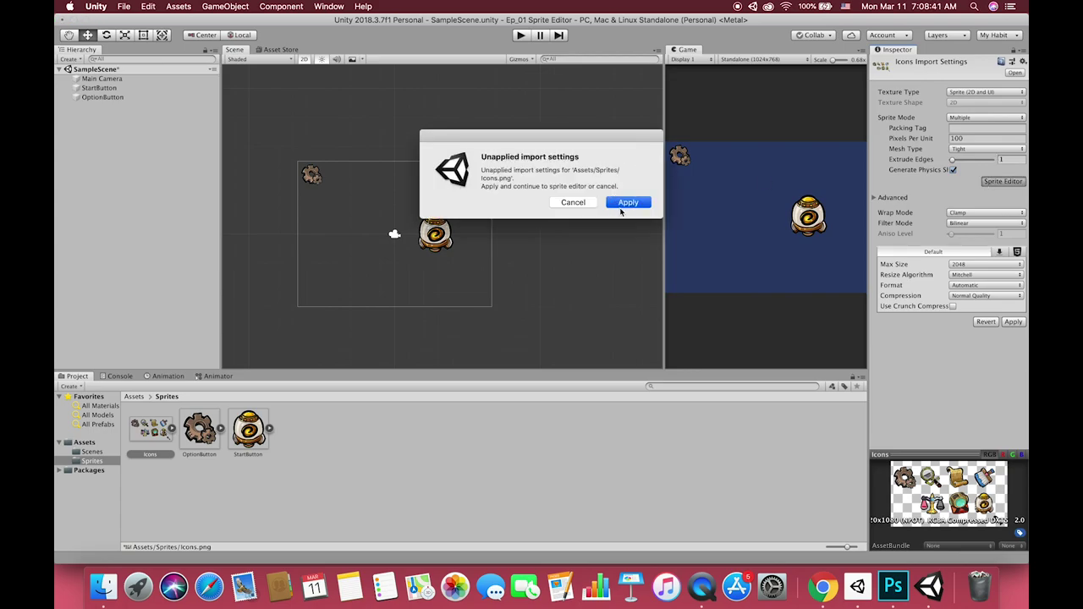
left_click(626, 203)
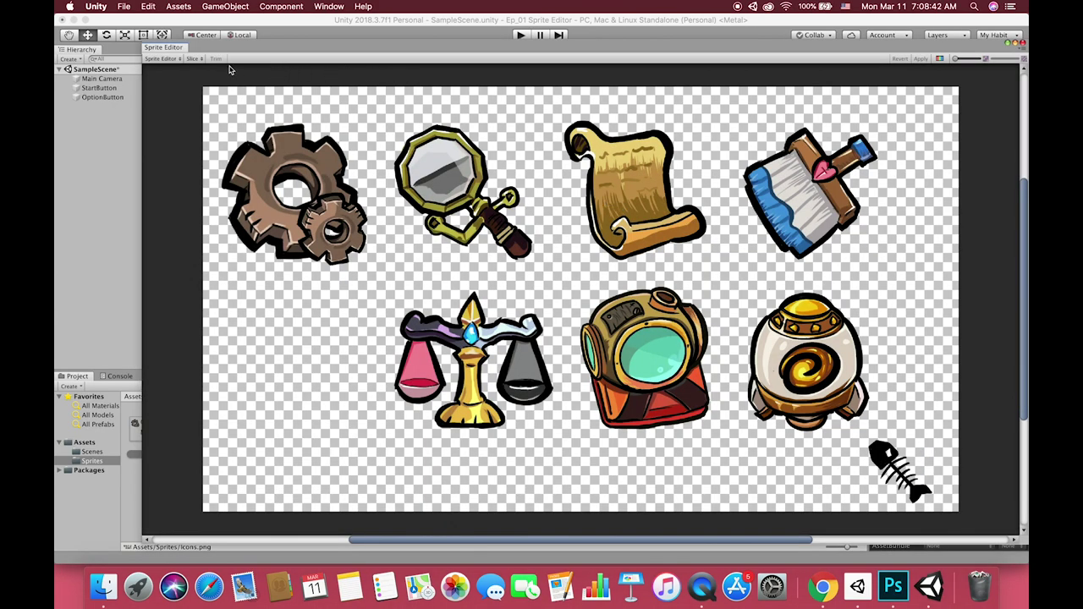
left_click(200, 59)
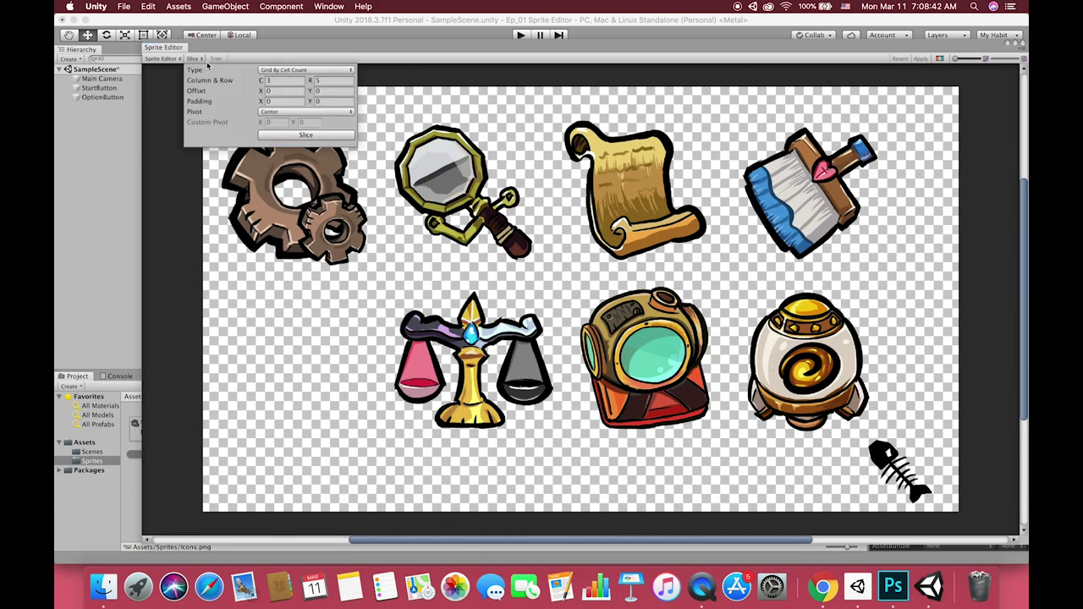
left_click(280, 73)
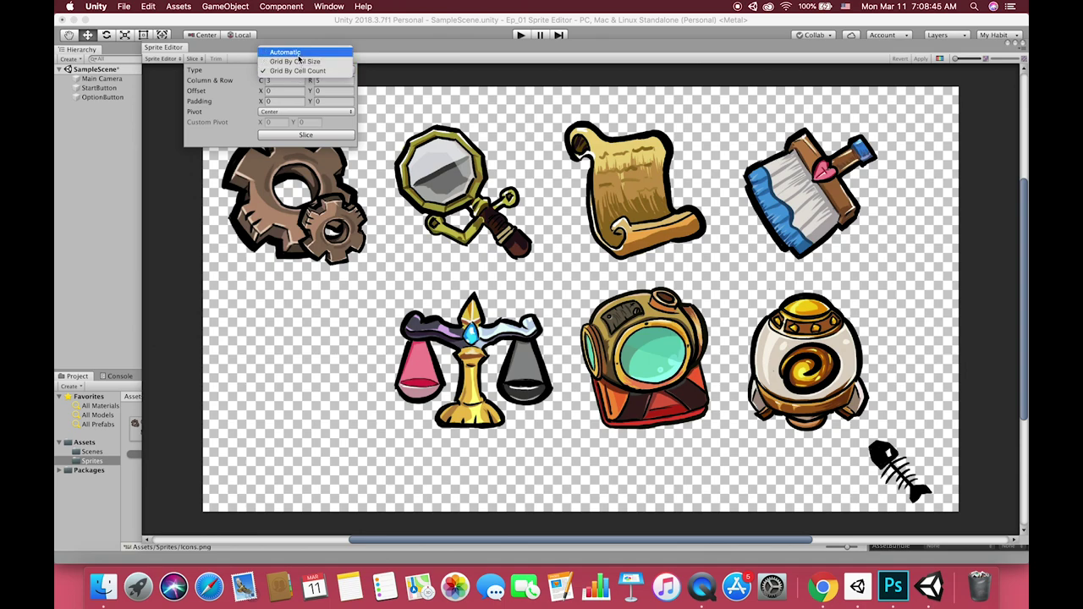
left_click(297, 53)
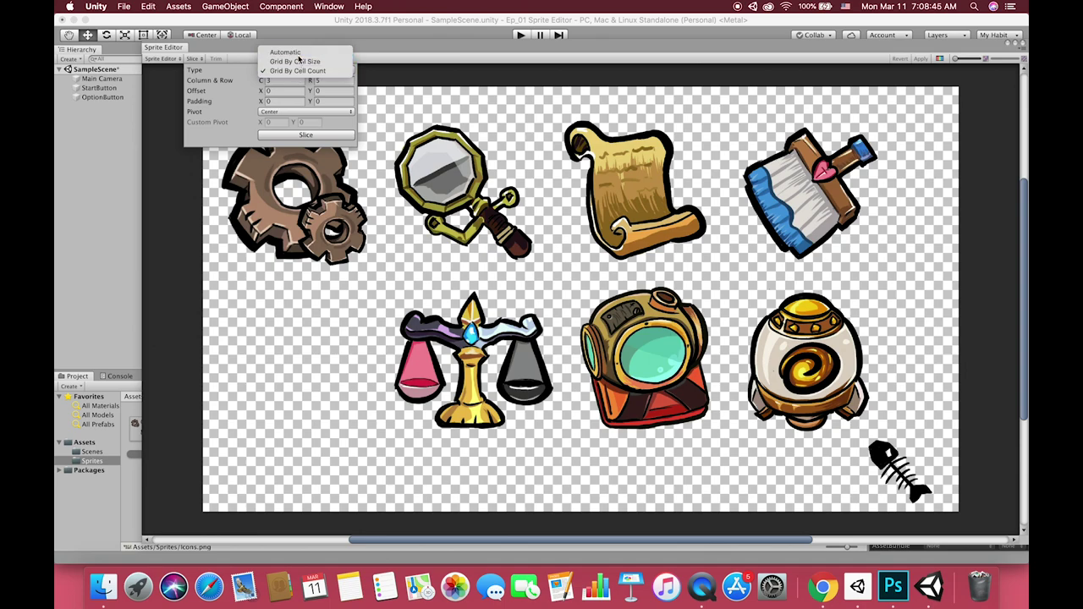
left_click(312, 137)
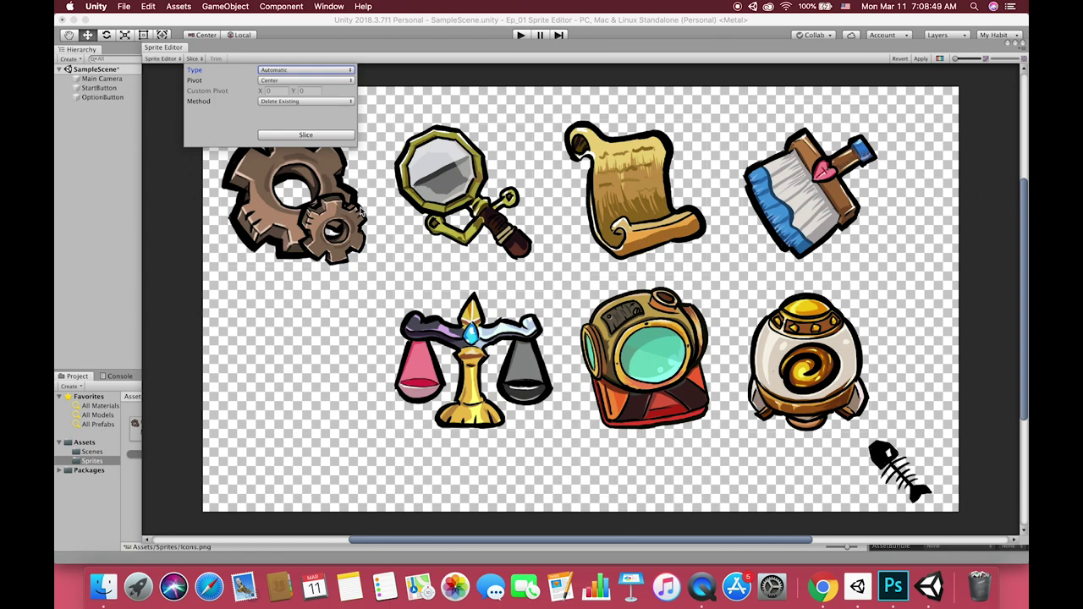
- Check the magnifier and scroll slices, and lower the paintbrush slice's top edge to a height of about 342
left_click(360, 213)
left_click(466, 208)
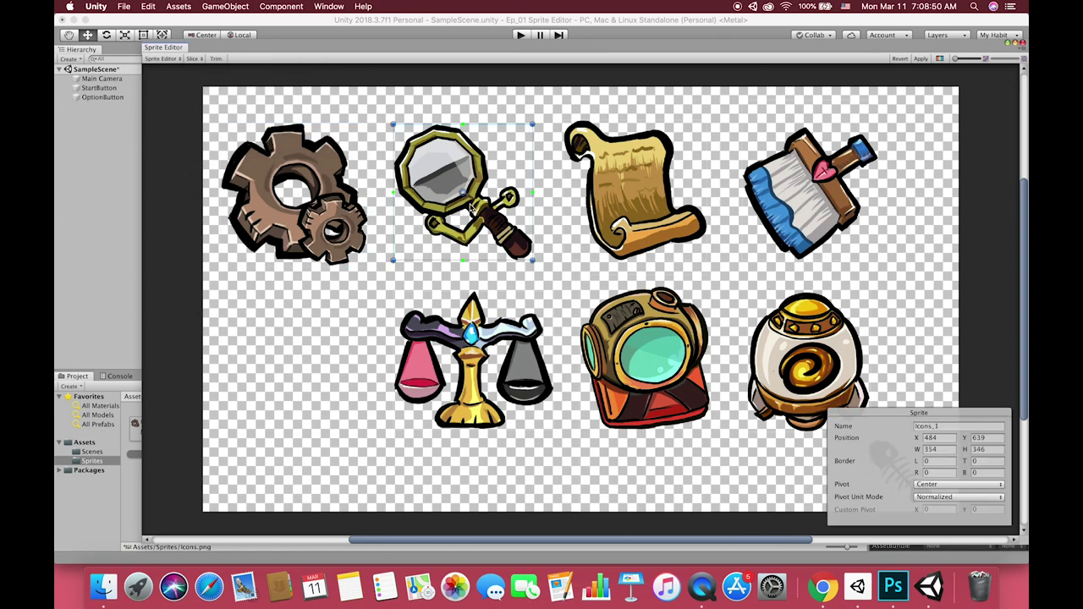
left_click(603, 194)
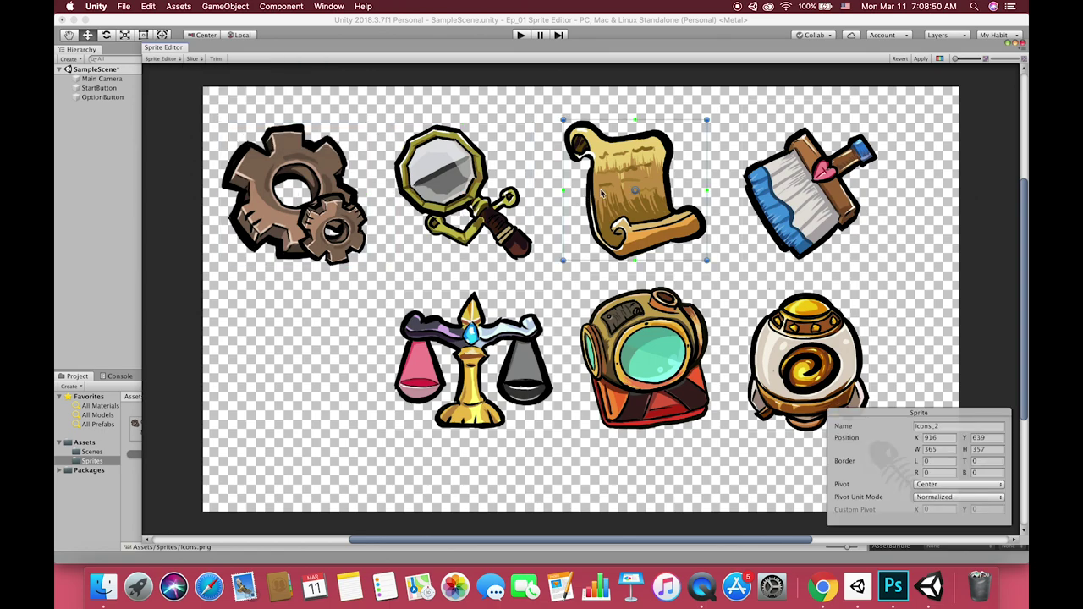
left_click(842, 179)
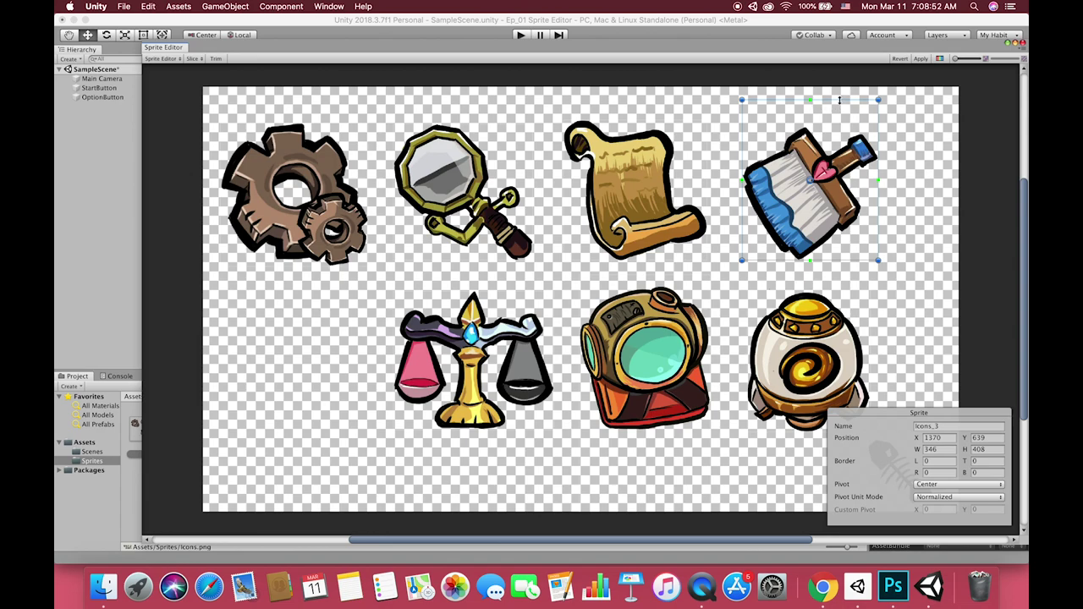
left_click_drag(839, 99, 838, 126)
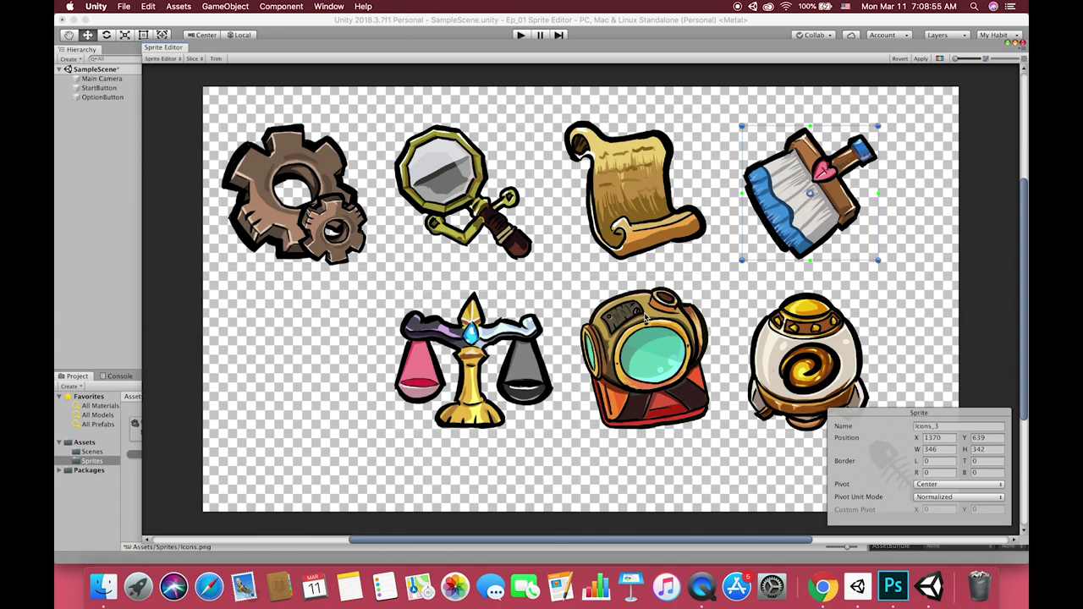
- Check the scales slice and raise the diving helmet slice's bottom edge to about Y 199, just beneath the helmet
left_click(451, 371)
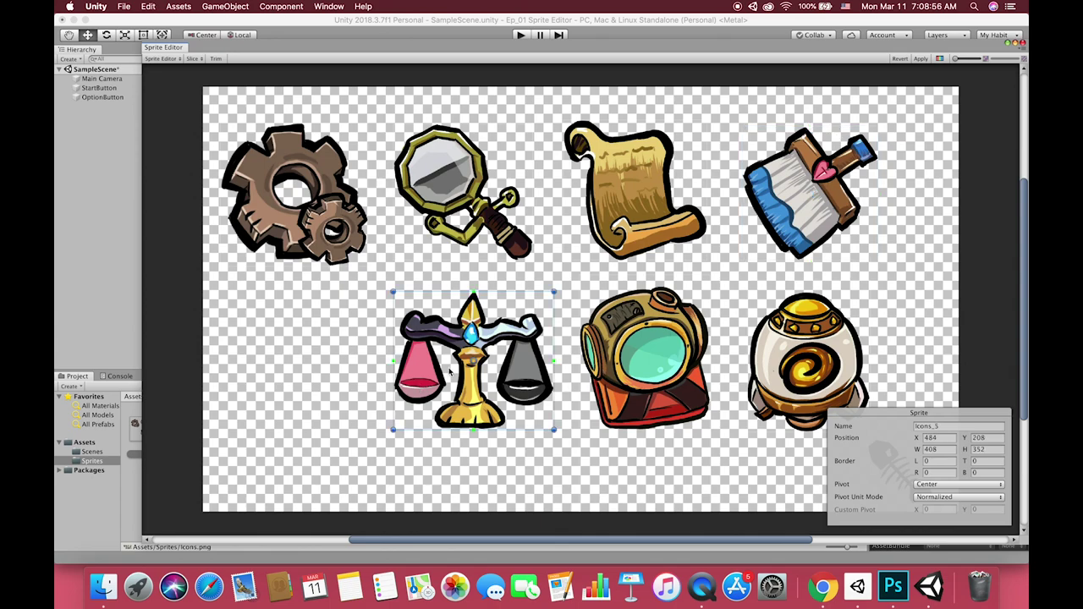
left_click(677, 372)
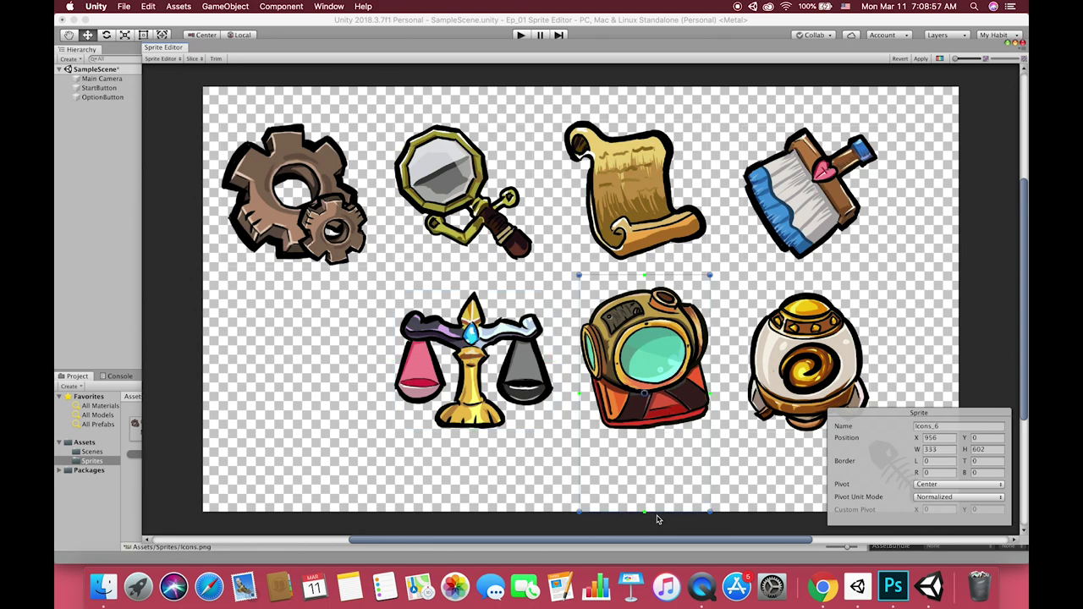
left_click_drag(662, 510, 669, 433)
- Lower the top edge of the white capsule slice to a height of about 361 and check the fishbone slice
left_click(795, 359)
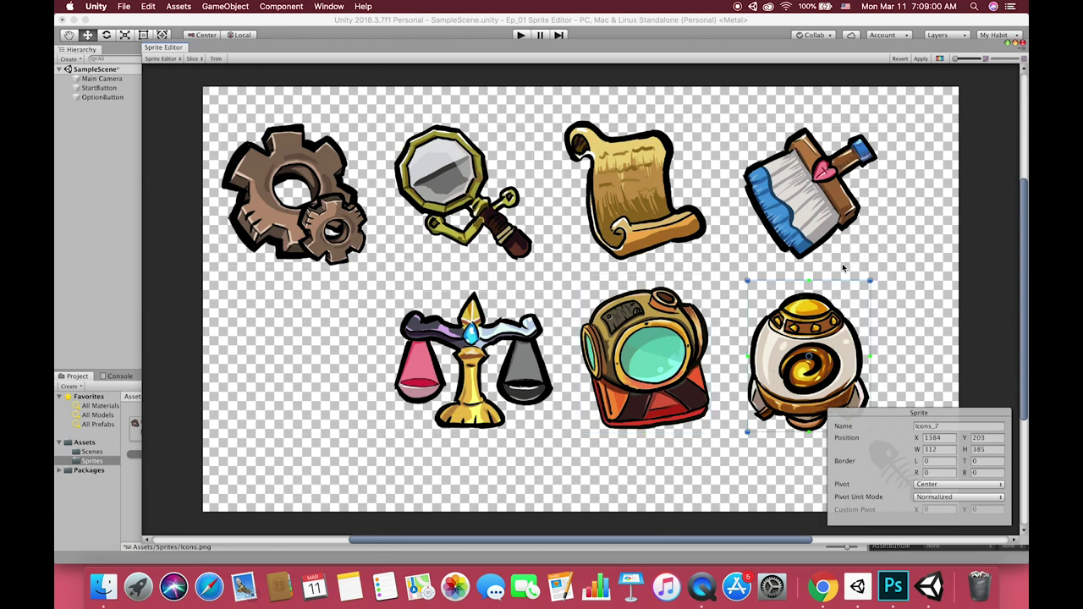
key("super+BackSpace")
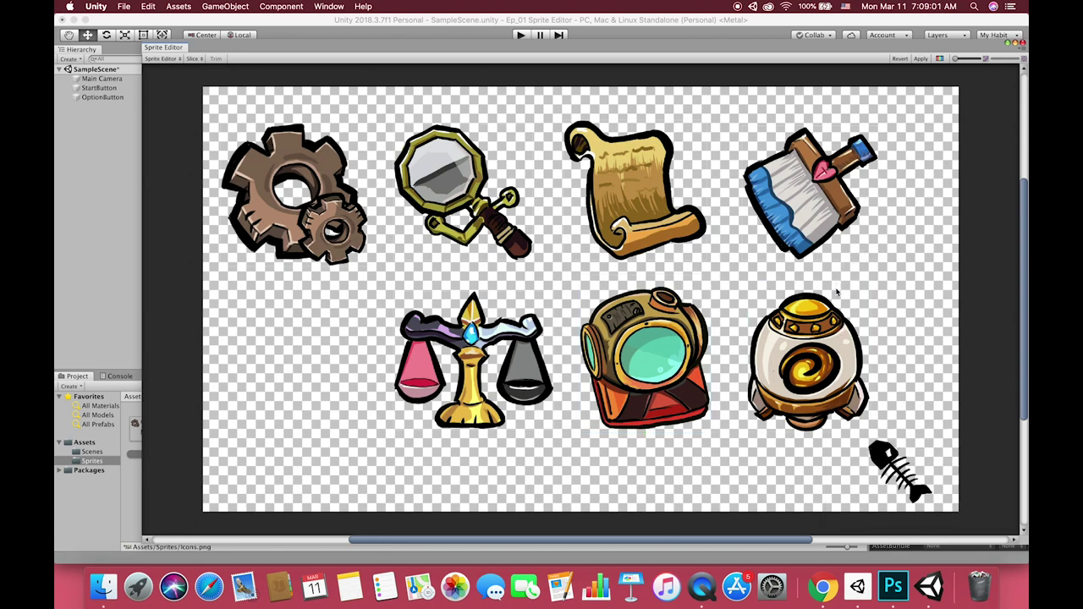
left_click(829, 308)
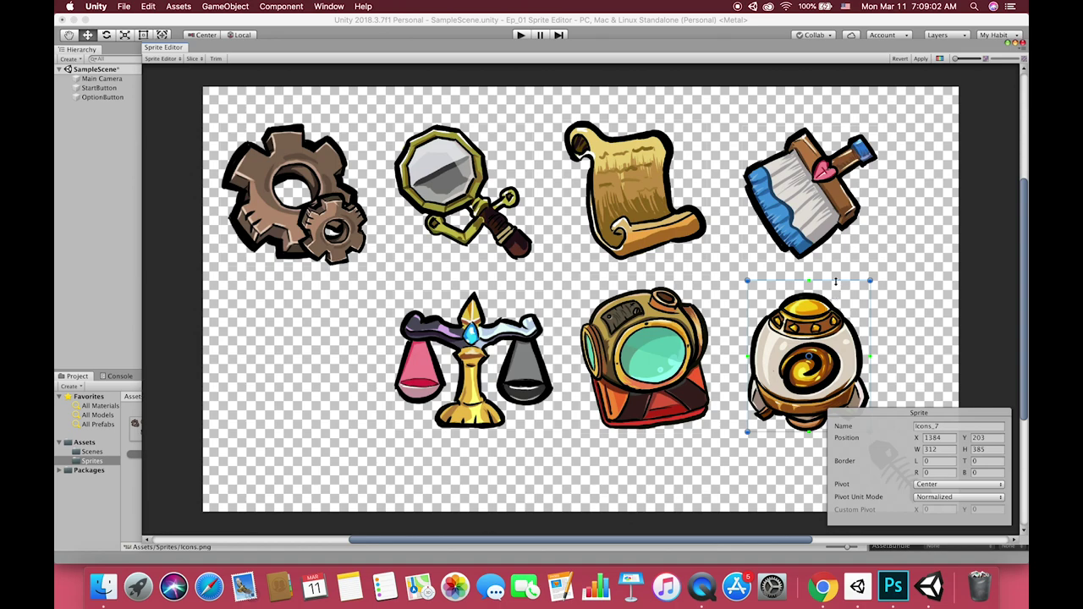
left_click_drag(835, 281, 837, 289)
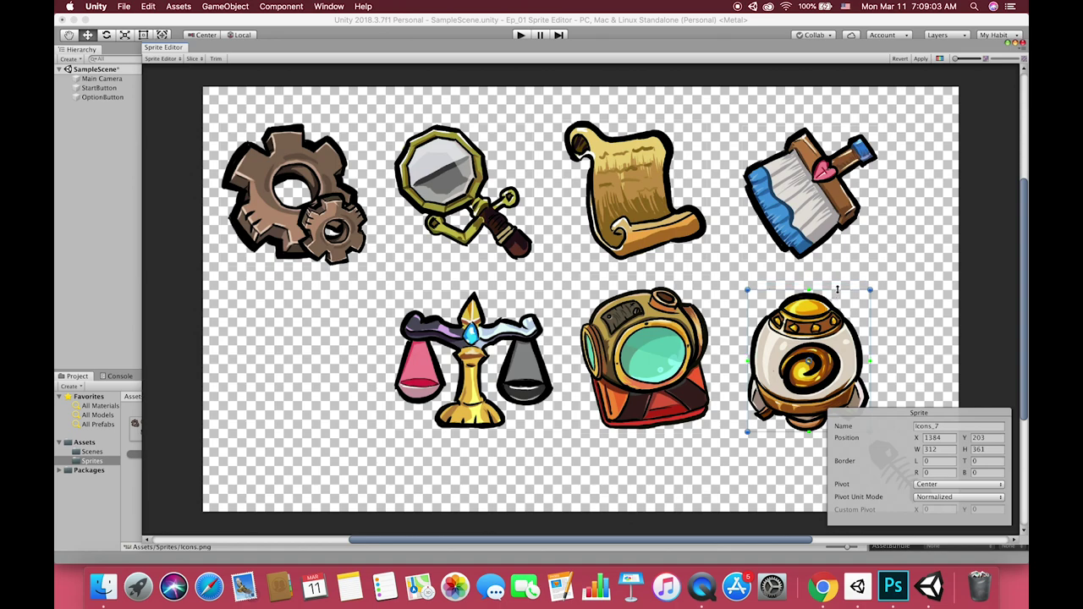
left_click_drag(1021, 332, 1012, 377)
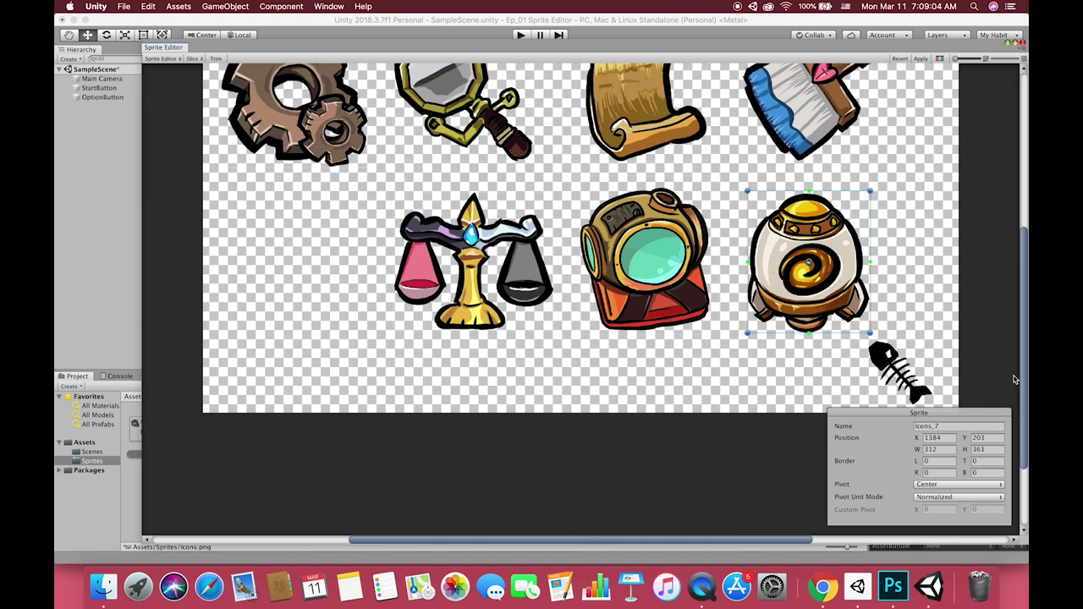
left_click(902, 365)
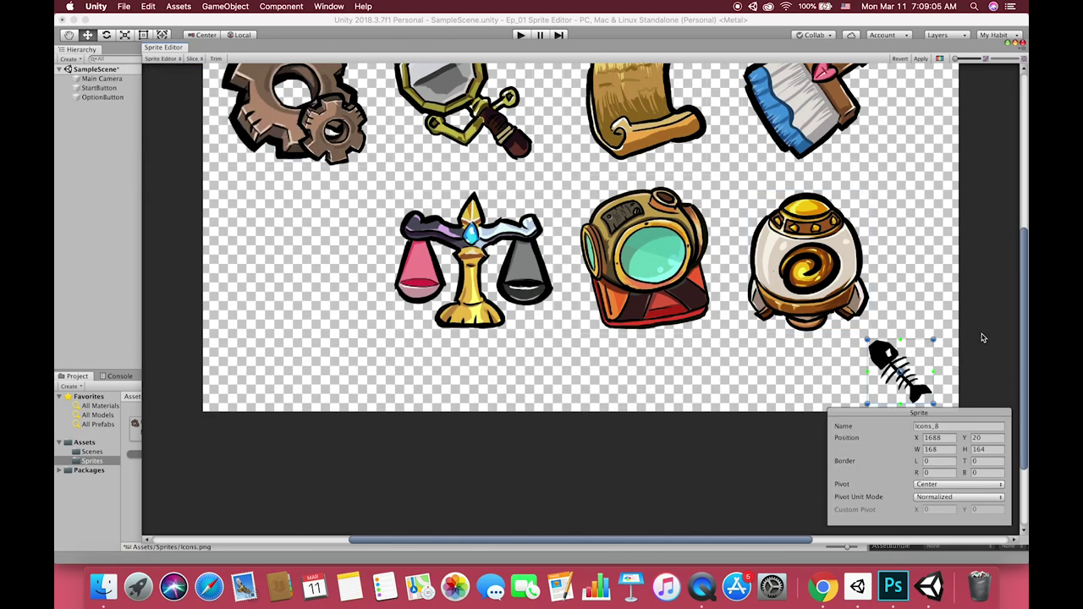
- Review the slices in alpha view, lower the diving helmet slice's top edge to a height of about 379 and return to colour view
left_click_drag(1024, 338, 1022, 291)
left_click(939, 60)
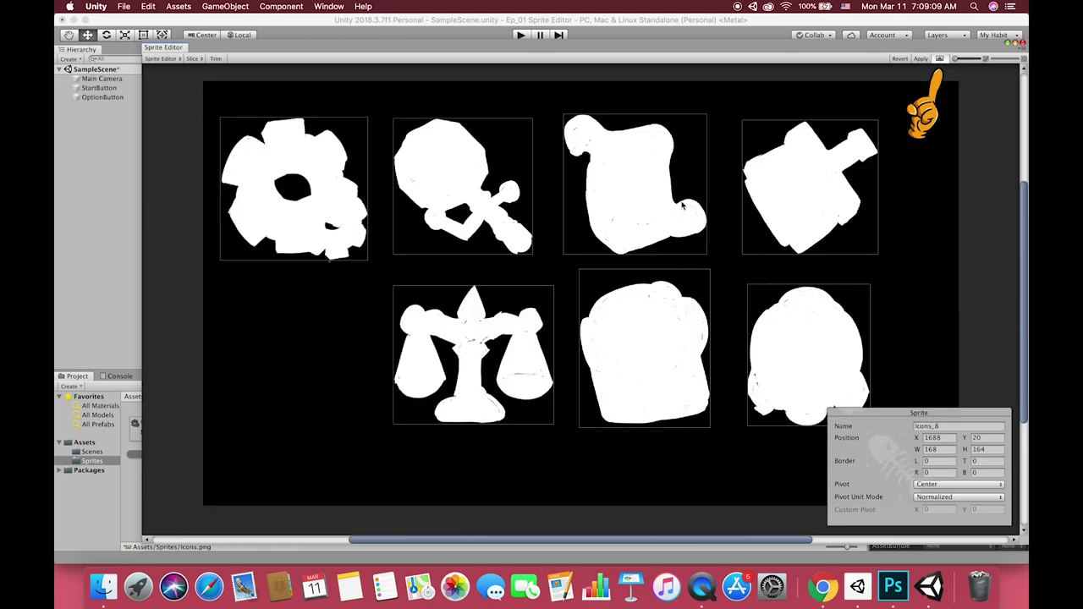
left_click(835, 214)
left_click(839, 331)
left_click(602, 312)
left_click_drag(606, 270, 618, 278)
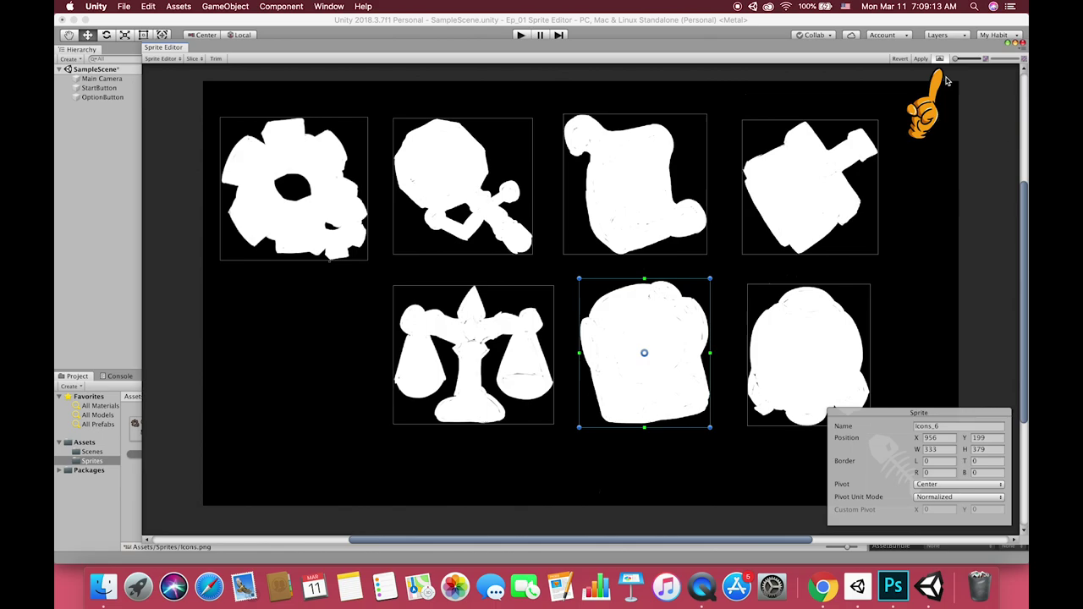
left_click_drag(955, 59, 954, 63)
left_click(939, 59)
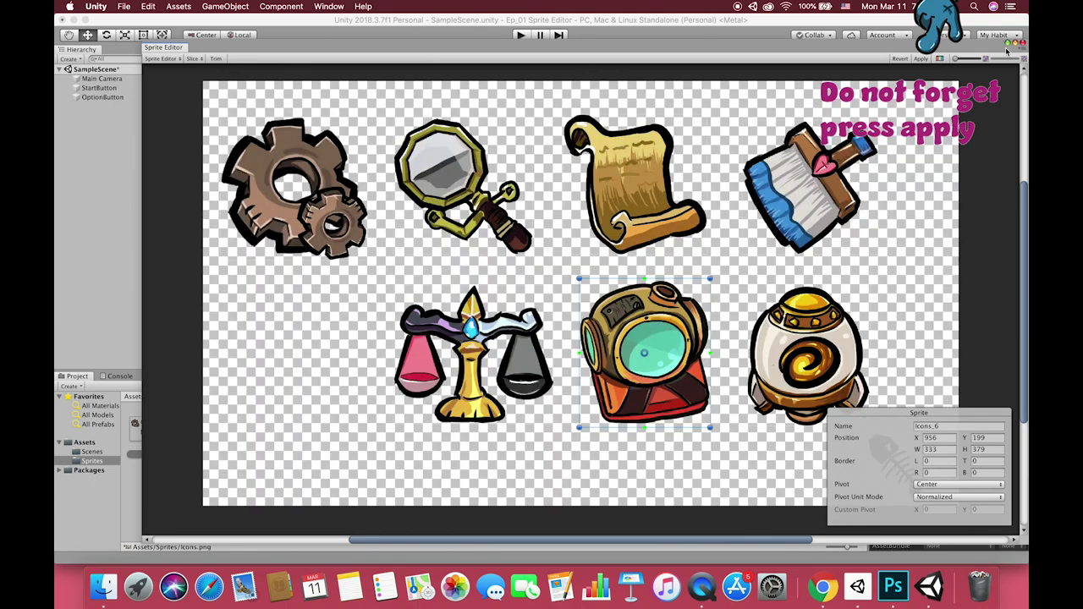
- Apply the slice edits, close the Sprite Editor and expand the Icons asset to show its individual sprites
left_click(922, 59)
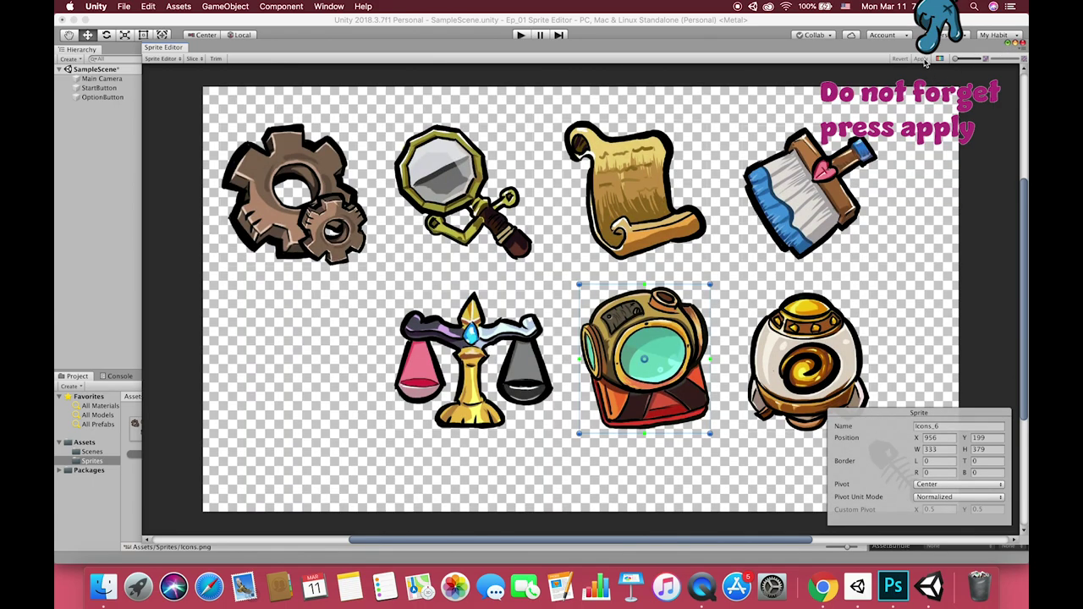
left_click(1023, 45)
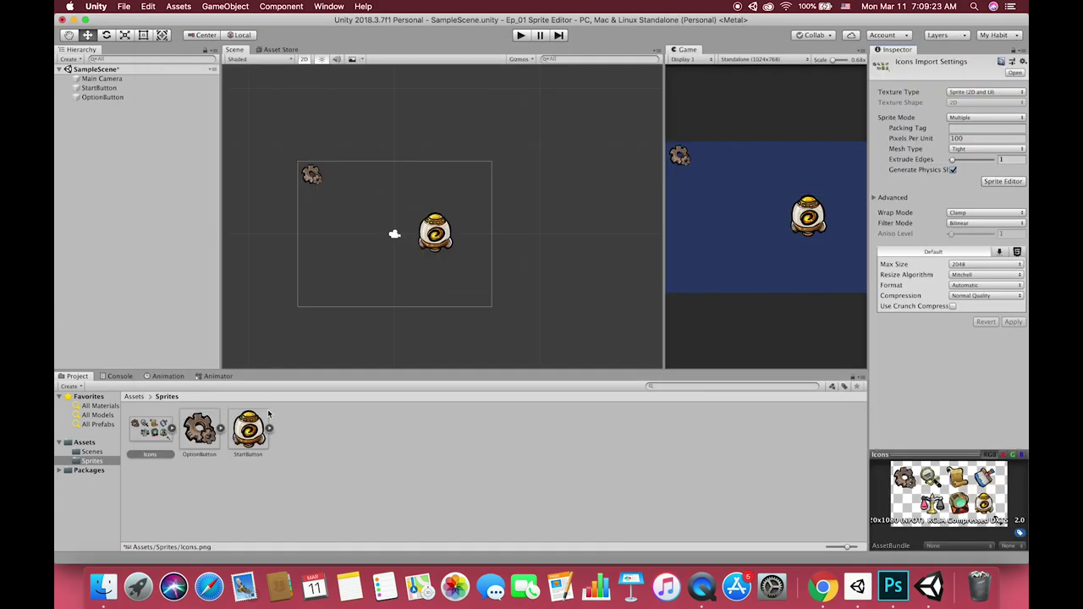
left_click(172, 428)
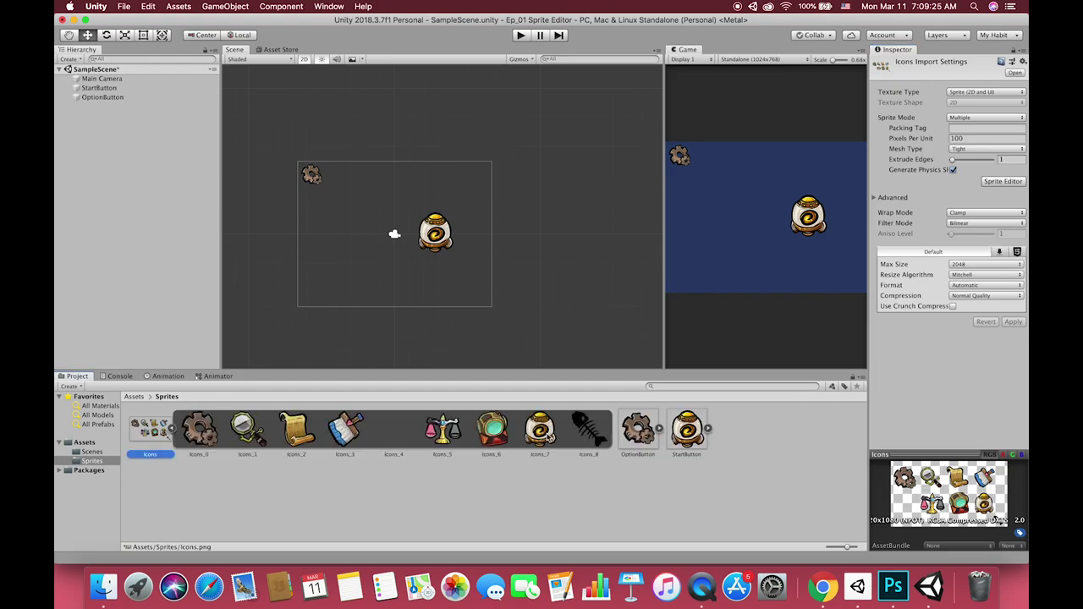
- Preview the individual sprites of the Icons asset one by one, from Icons_4 back to Icons_1
left_click(394, 440)
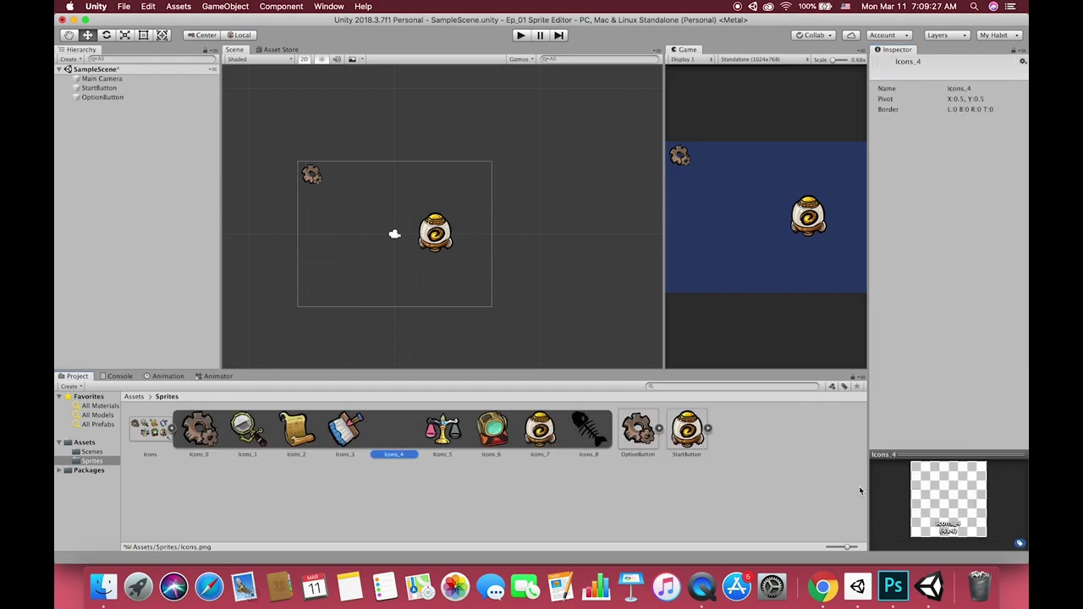
key("Left")
key("Left")
key("Left")
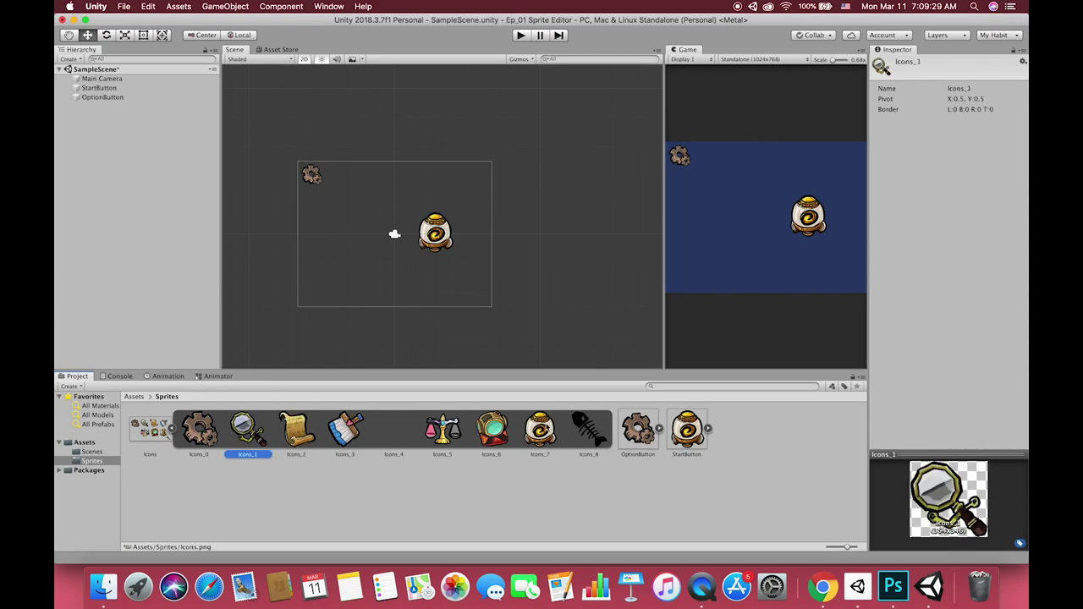
- Deactivate the StartButton and OptionButton objects so they are hidden from the scene
left_click(85, 88)
left_click(91, 98, "shift")
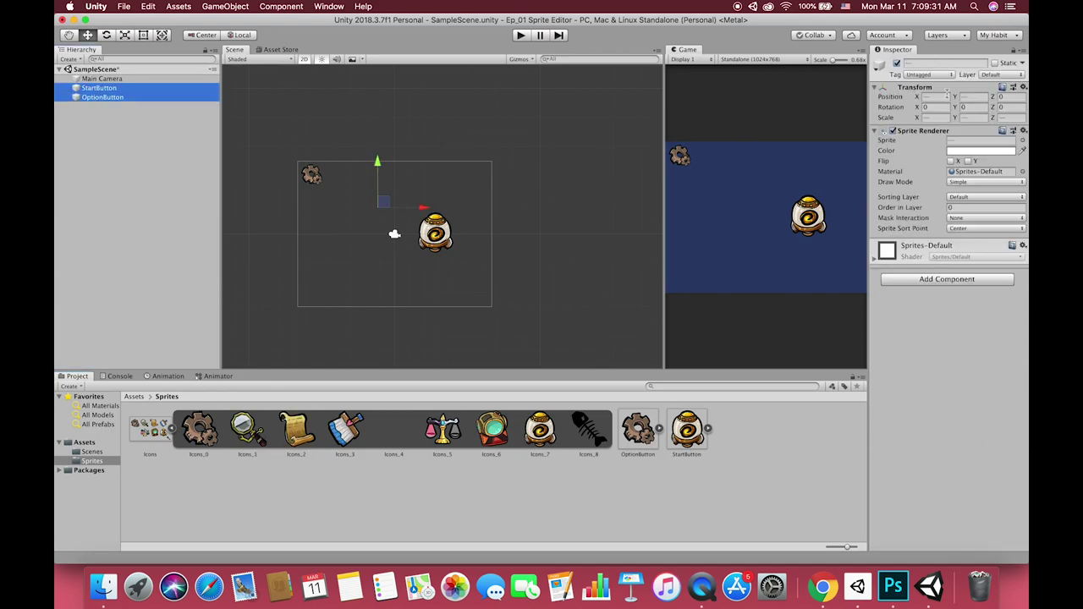
key("super+BackSpace")
- Create a UI Panel and set its Canvas's UI Scale Mode to Scale With Screen Size
right_click(102, 150)
mouse_move(123, 302)
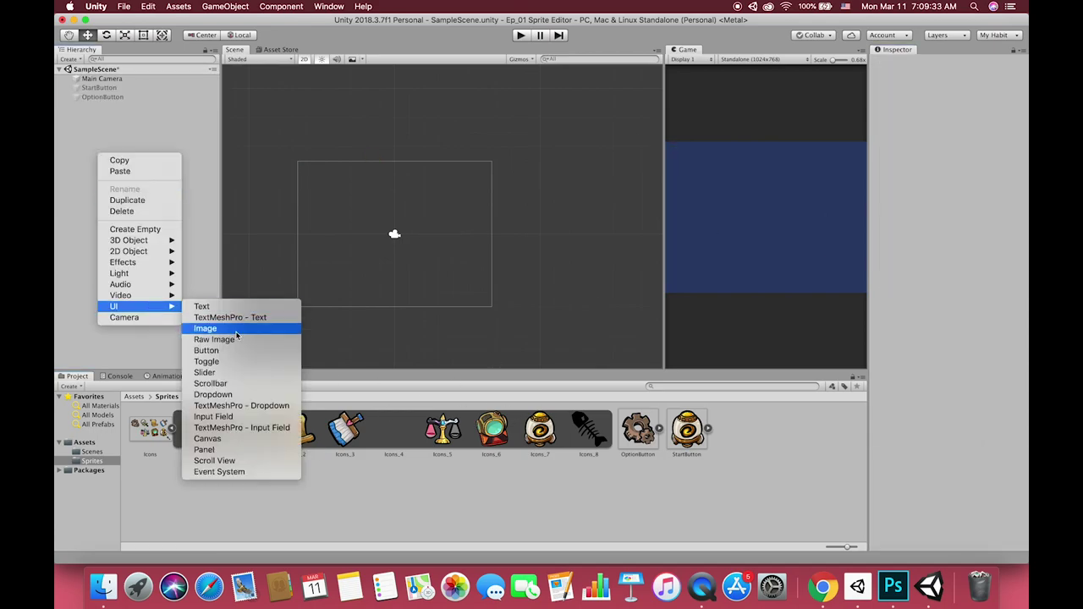
left_click(203, 450)
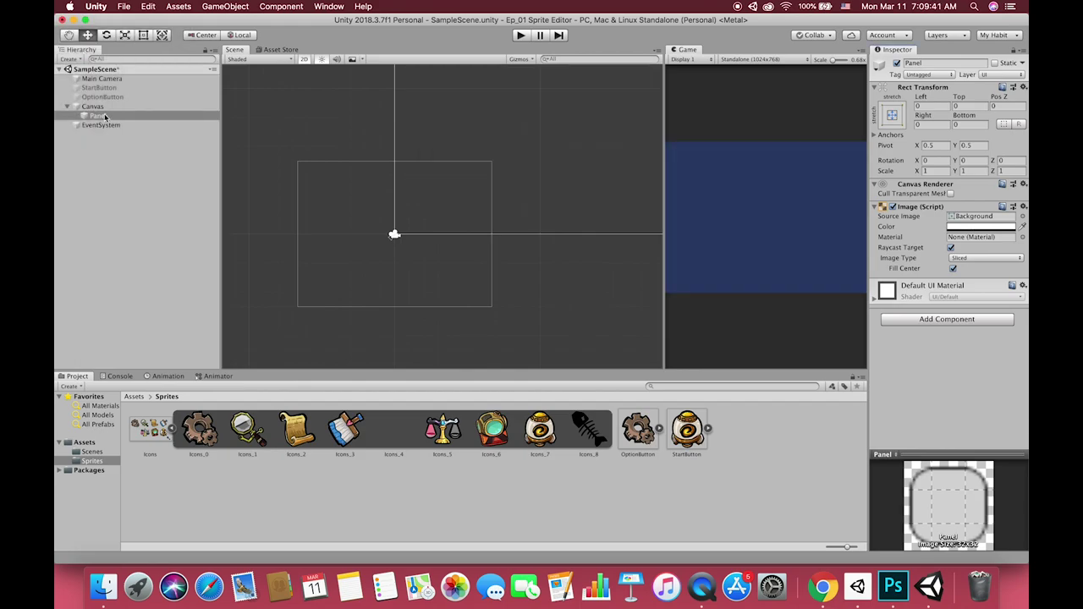
double_click(98, 115)
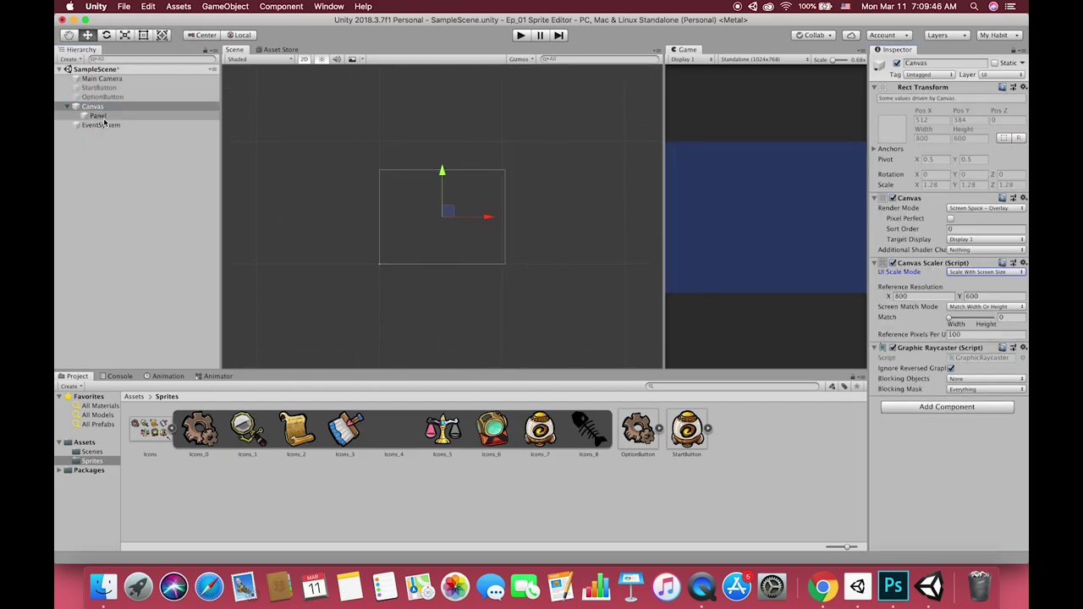
- Add a Grid Layout Group to the Panel with a cell size of 180 by 180
left_click(946, 319)
key("Return")
left_click(915, 311)
type("180")
left_click(975, 311)
type("180")
- Set the Panel grid's spacing to 20 by 20 and its child alignment to Middle Center
left_click(915, 329)
type("20")
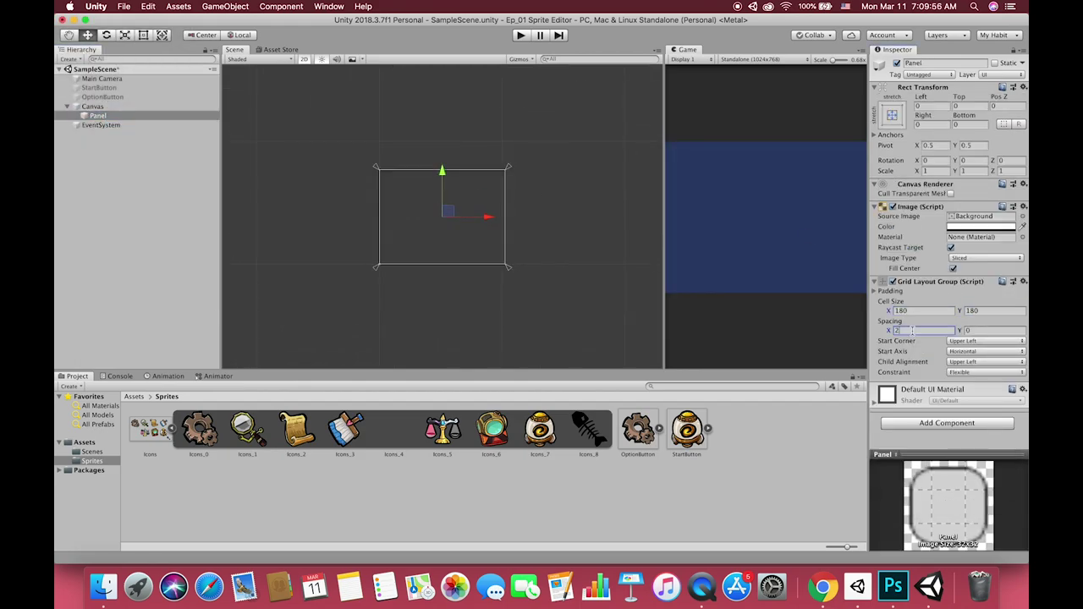
left_click(993, 330)
left_click(983, 362)
left_click(973, 401)
- Add a UI Image under the Panel, assign Icons_0 as its source image and enable Preserve Aspect
right_click(96, 115)
mouse_move(127, 267)
left_click(203, 290)
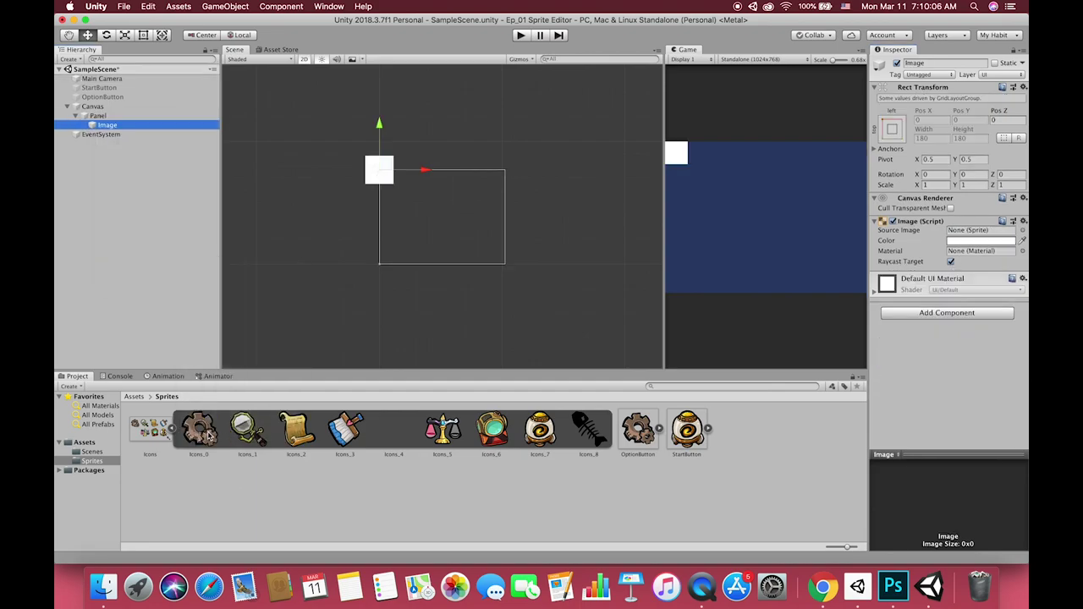
left_click_drag(199, 430, 979, 230)
left_click(950, 293)
- Duplicate the gear Image seven times to fill the Panel's grid
left_click(152, 125)
key("super+d")
key("super+d")
key("super+d")
key("super+d")
key("super+d")
key("super+d")
key("super+d")
- Assign Icons_8, Icons_7, Icons_6 and Icons_5 as source images to Image (7), Image (6), Image (5) and Image (4)
left_click_drag(589, 430, 980, 230)
left_click(123, 180)
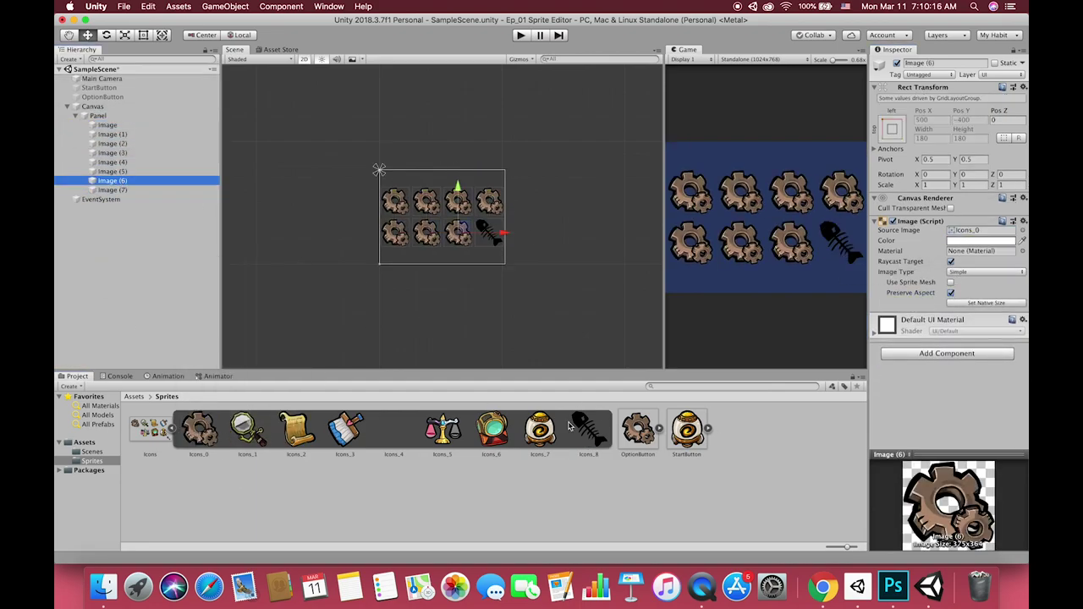
left_click_drag(539, 430, 979, 230)
left_click(128, 172)
left_click_drag(491, 427, 981, 231)
left_click(112, 161)
left_click_drag(442, 427, 981, 230)
- Assign Icons_3, Icons_2 and Icons_1 as source images to Image (3), Image (2) and Image (1)
left_click(112, 153)
left_click_drag(345, 427, 981, 230)
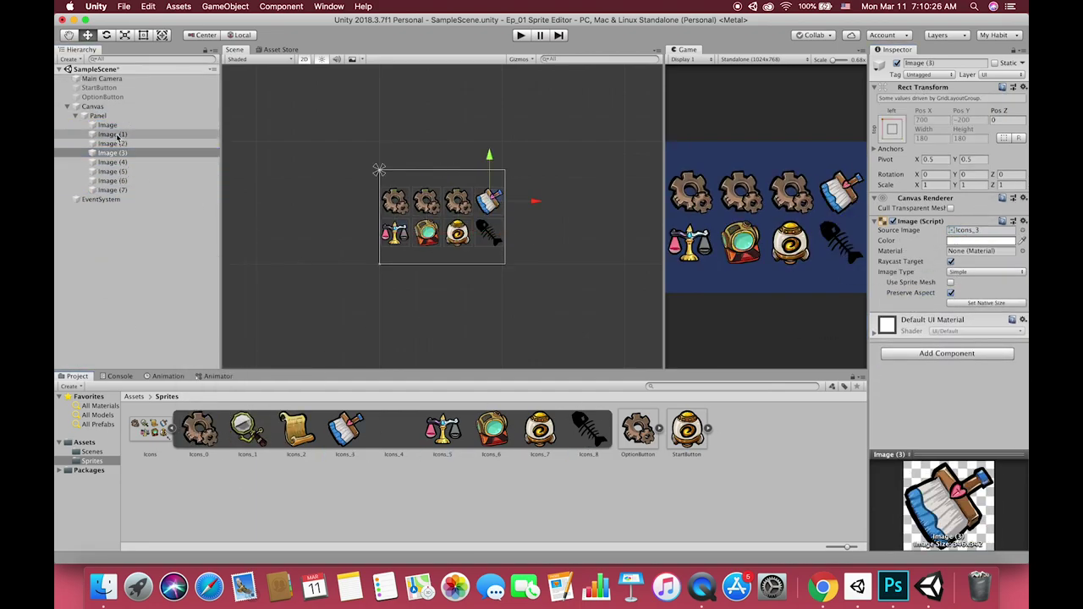
left_click(113, 142)
left_click_drag(296, 428, 981, 230)
left_click(113, 133)
left_click_drag(247, 430, 986, 230)
- Change the Main Camera's background to a light tan colour and close the colour picker
left_click(102, 77)
left_click(980, 150)
left_click(135, 61)
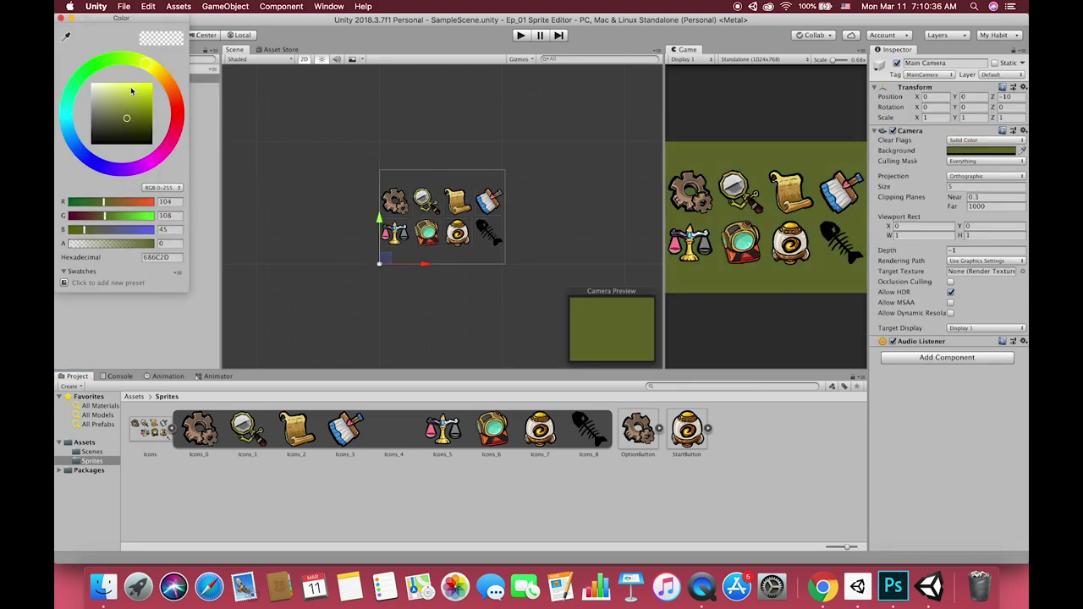
left_click(110, 89)
left_click(166, 80)
left_click(61, 18)
- Maximize the Game view to examine the icon grid and restore the normal layout
left_click(860, 49)
left_click(876, 89)
left_click(1021, 49)
left_click(999, 89)
- Delete the OptionButton and StartButton images from the Sprites folder and collapse the Icons asset
left_click(171, 428)
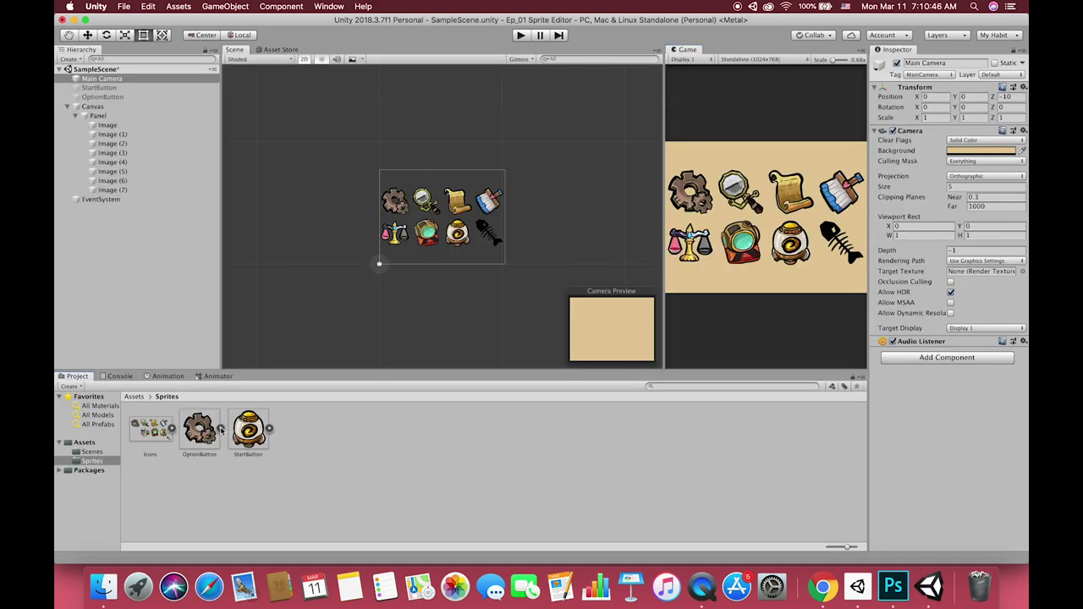
left_click(149, 428)
left_click(171, 428)
left_click(636, 429)
left_click(686, 429, "shift")
key("super+BackSpace")
left_click(171, 428)
- Delete the inactive StartButton and OptionButton objects from the scene and deactivate the Canvas
left_click(103, 97)
left_click(97, 89, "shift")
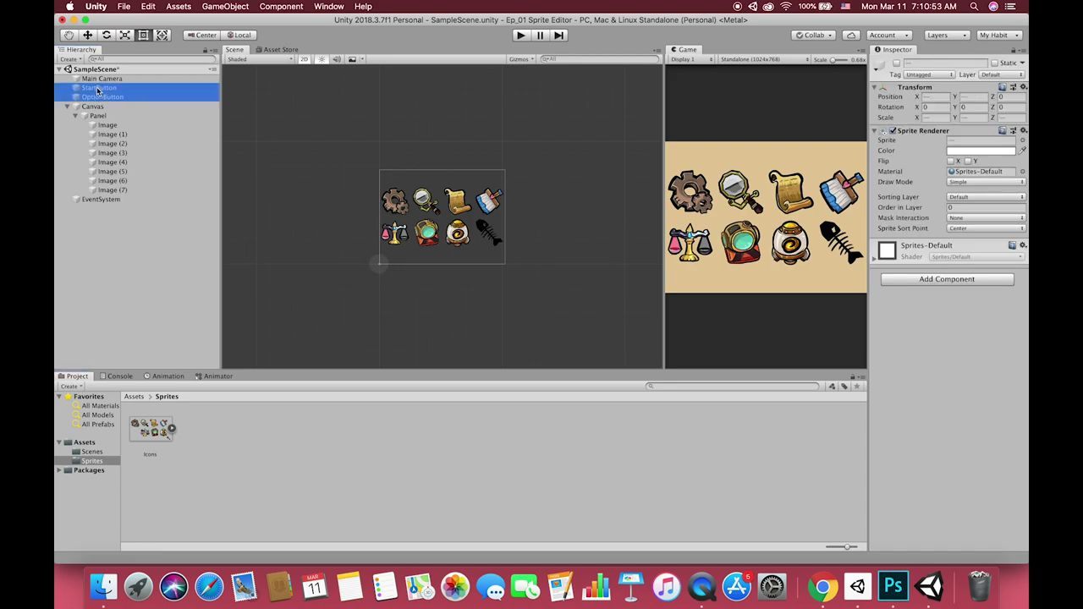
key("super+BackSpace")
left_click(92, 88)
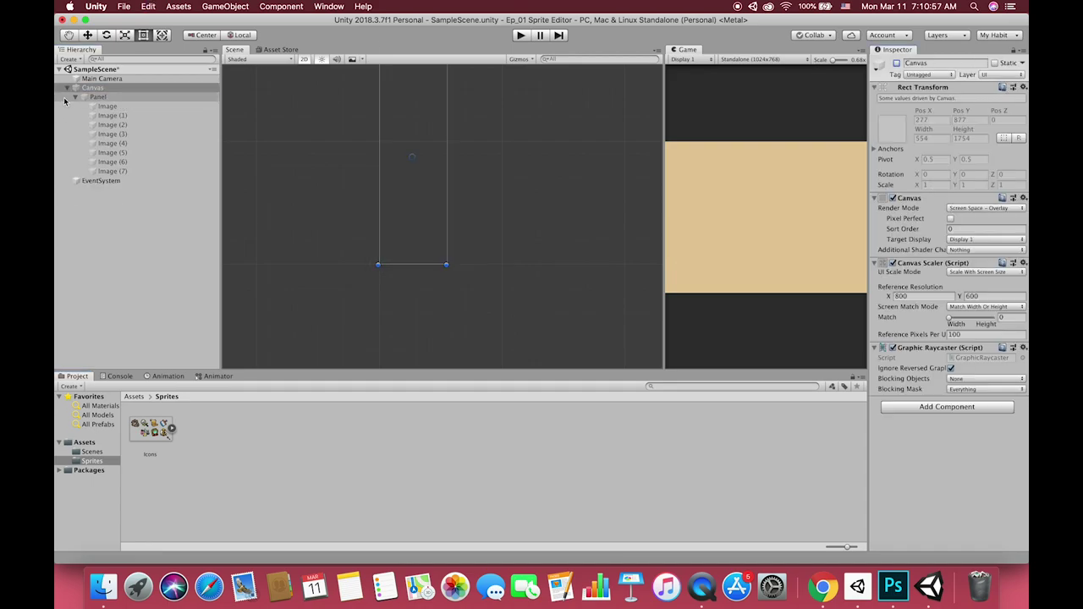
key("Left")
left_click(204, 440)
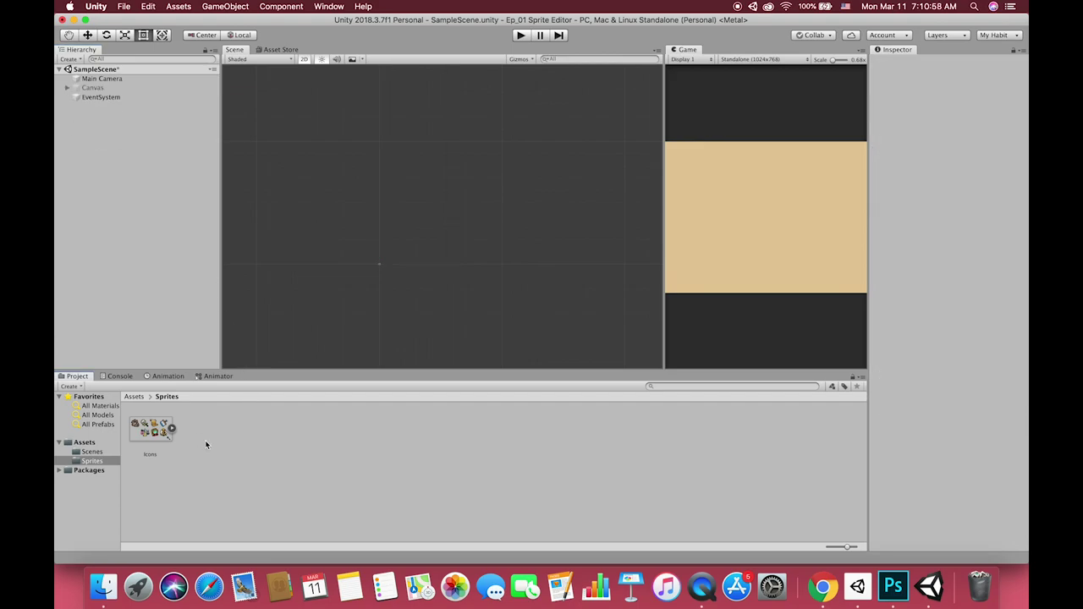
- Import the 00_Character_Nurse image from Finder into the Sprites folder
left_click(104, 584)
left_click(421, 158)
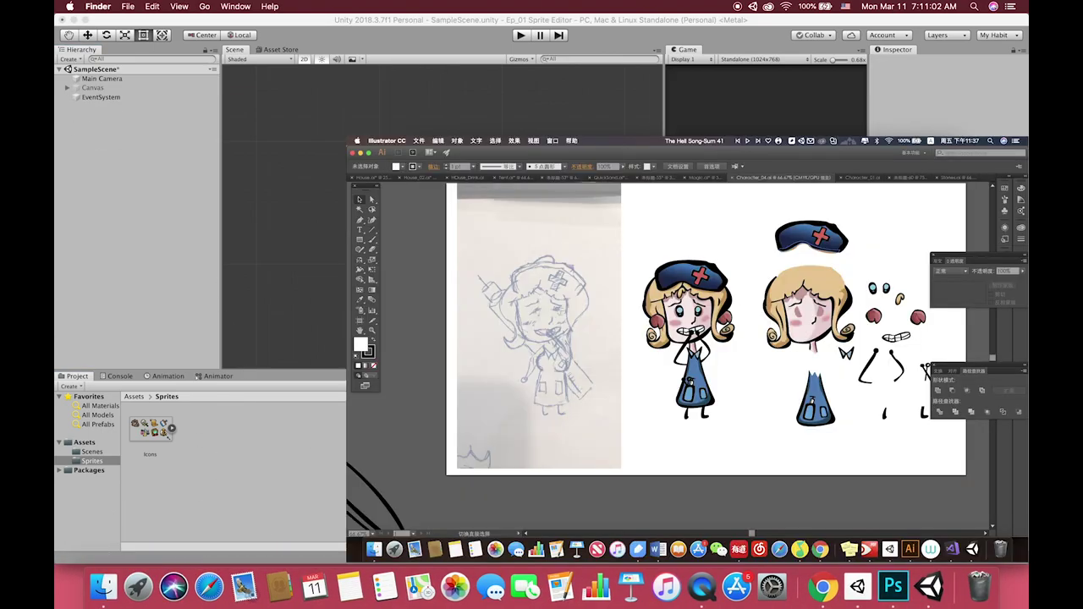
left_click_drag(346, 468, 287, 460)
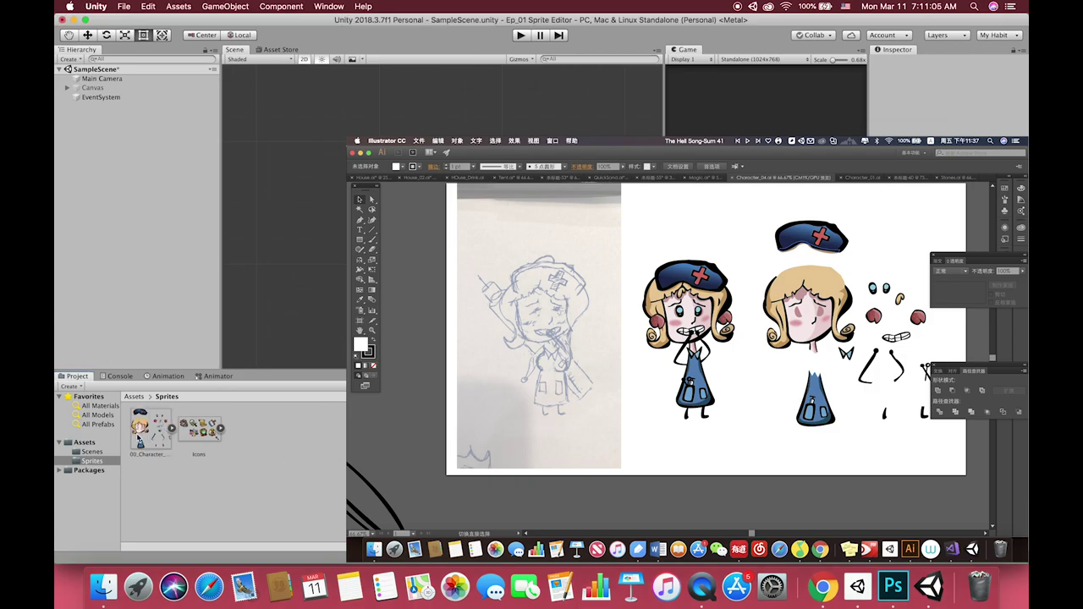
- Set the 00_Character_Nurse image's Sprite Mode to Multiple and open it in the Sprite Editor, applying the import settings
left_click(138, 437)
left_click(962, 120)
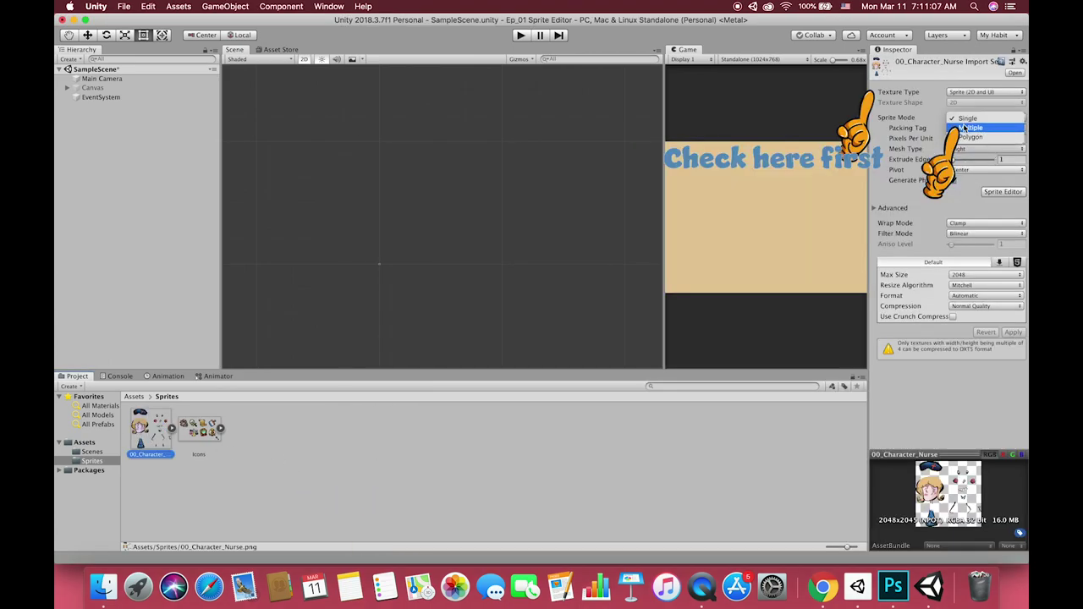
left_click(973, 128)
left_click(1002, 181)
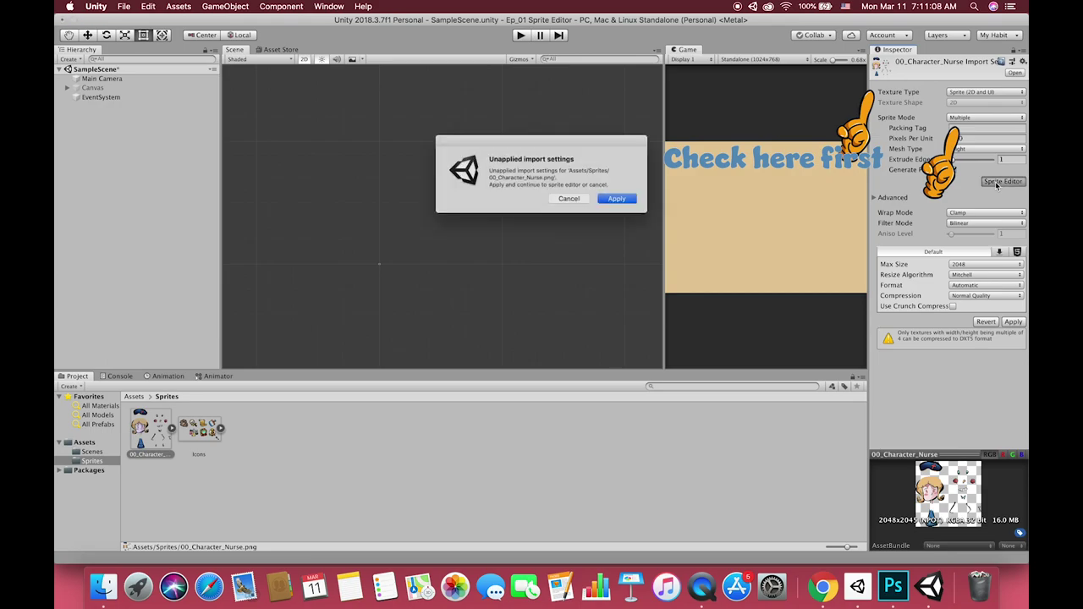
left_click(626, 202)
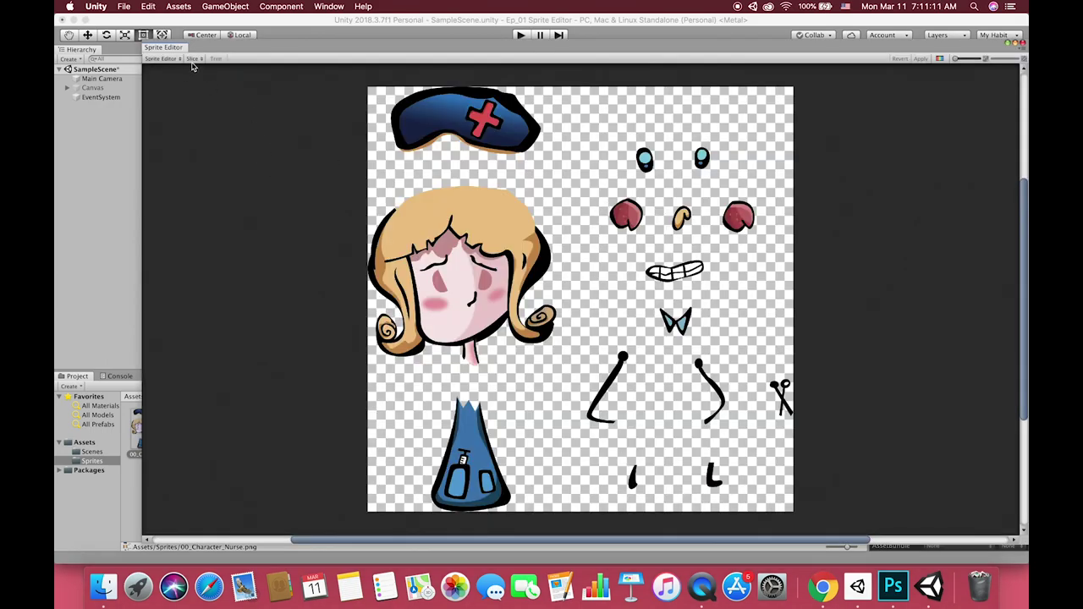
- Slice the nurse sheet into separate sprites and check the hat slice
left_click(193, 58)
left_click(306, 135)
left_click(489, 127)
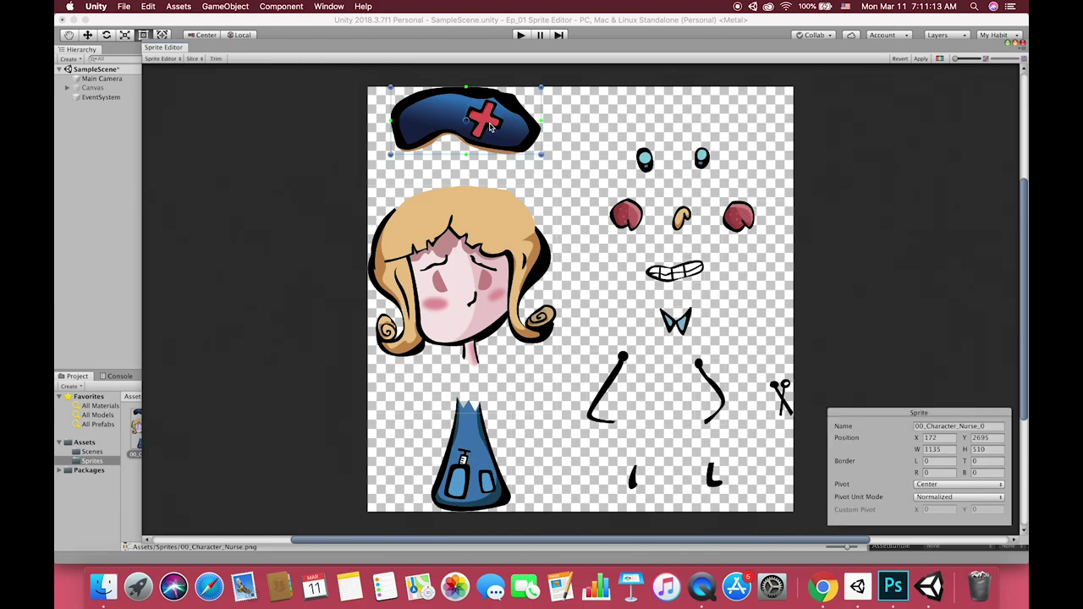
- Raise the bottom edge of the head slice to a height of about 1382 and name it Face
left_click(472, 246)
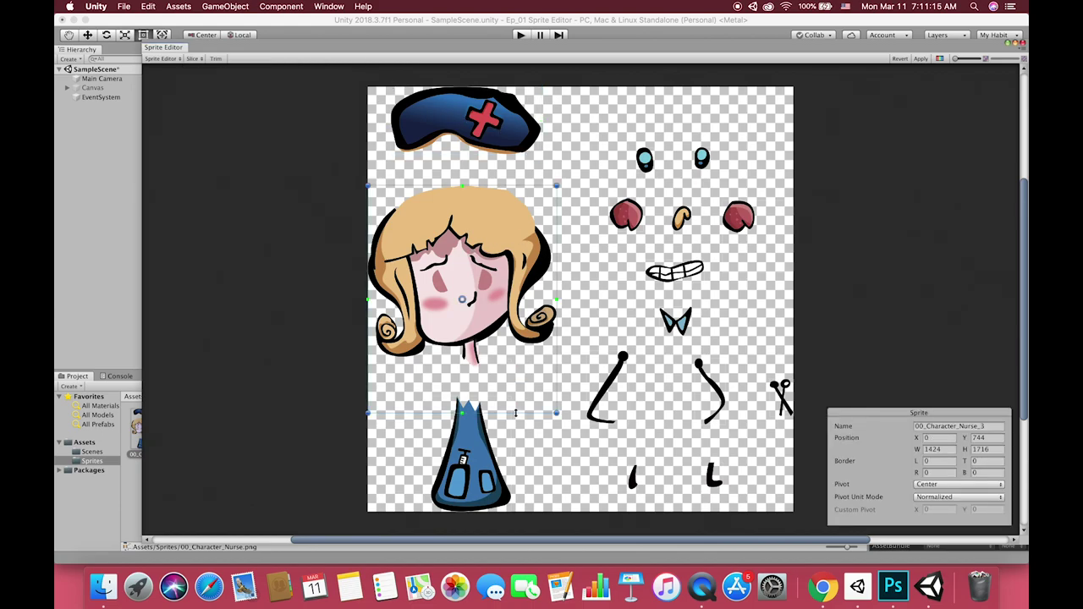
left_click_drag(515, 413, 513, 369)
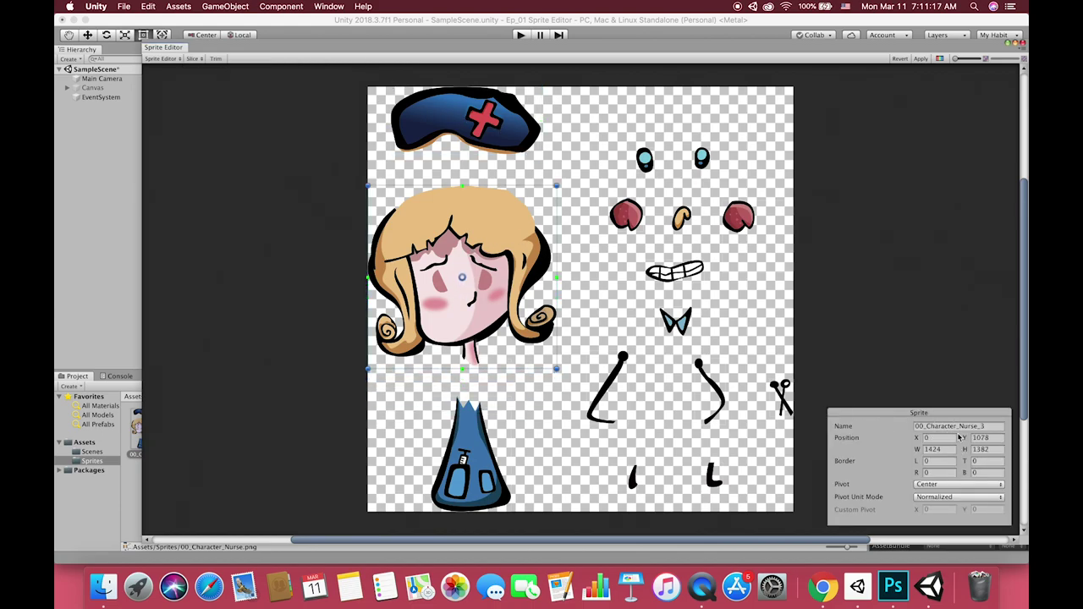
left_click(948, 425)
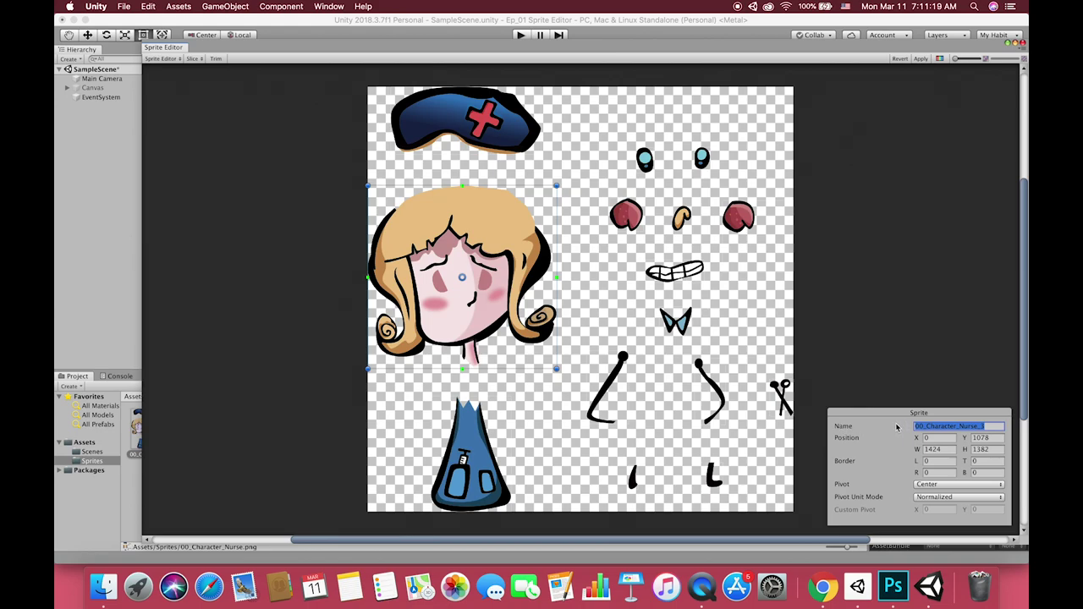
type("Face")
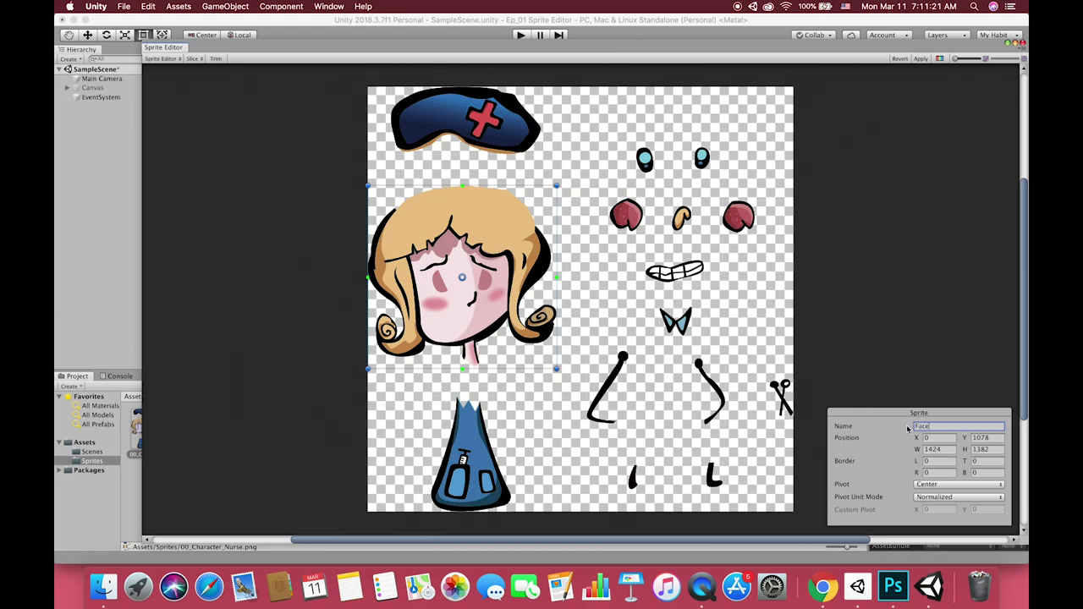
- Name the blue cap's slice Hat and check the dress slice
left_click(511, 103)
left_click(940, 426)
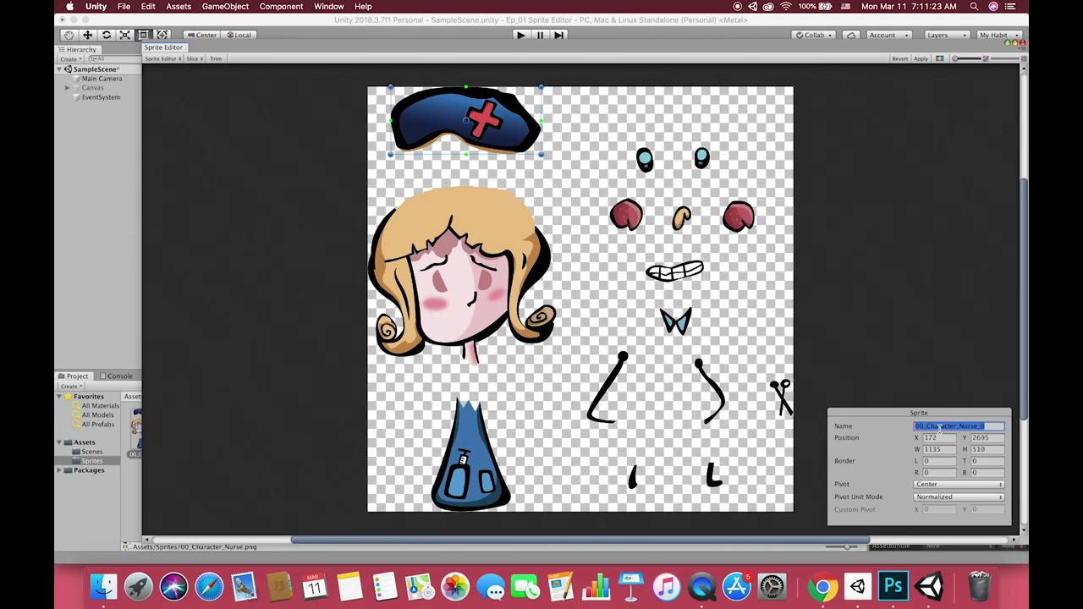
type("Hat")
left_click(498, 444)
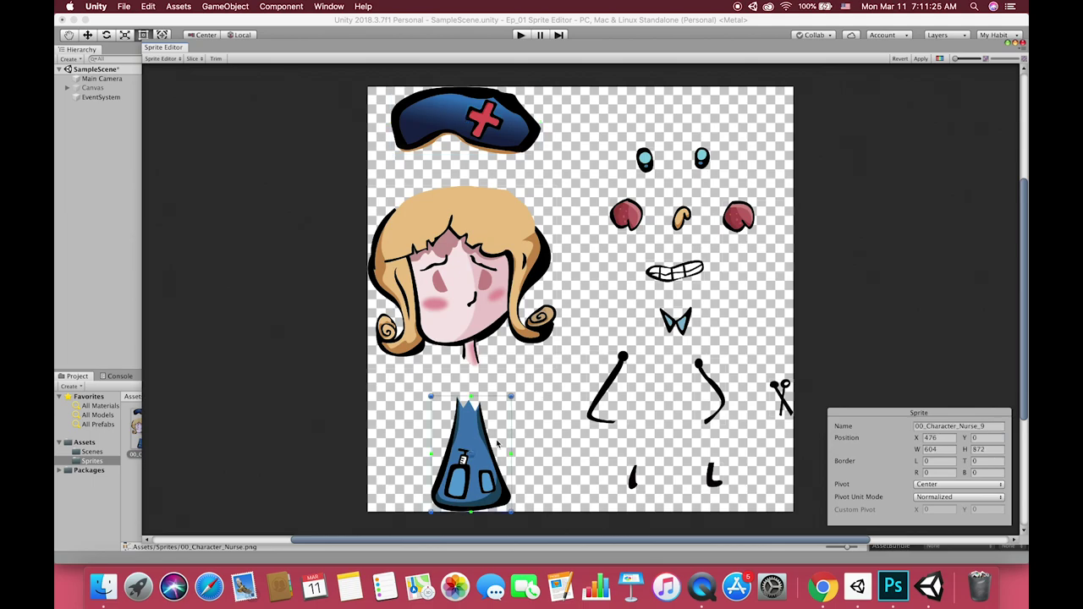
- Move both arm slices' pivots to their lower ends, at about 0.68, 0.02 and 0.41, 0.05
left_click(614, 381)
left_click_drag(615, 387, 614, 423)
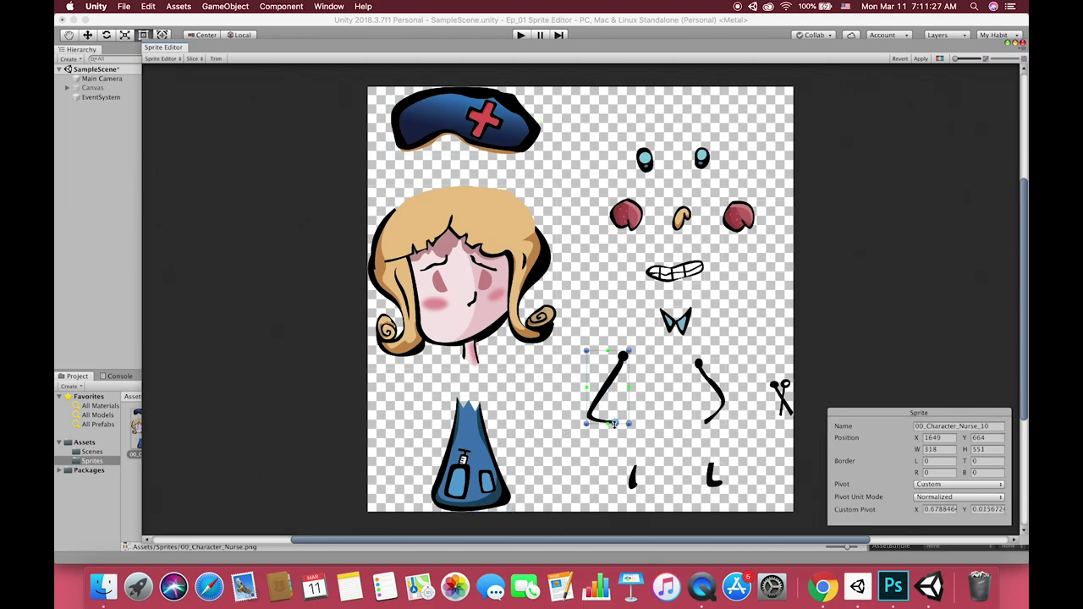
left_click(709, 394)
left_click_drag(710, 392, 705, 425)
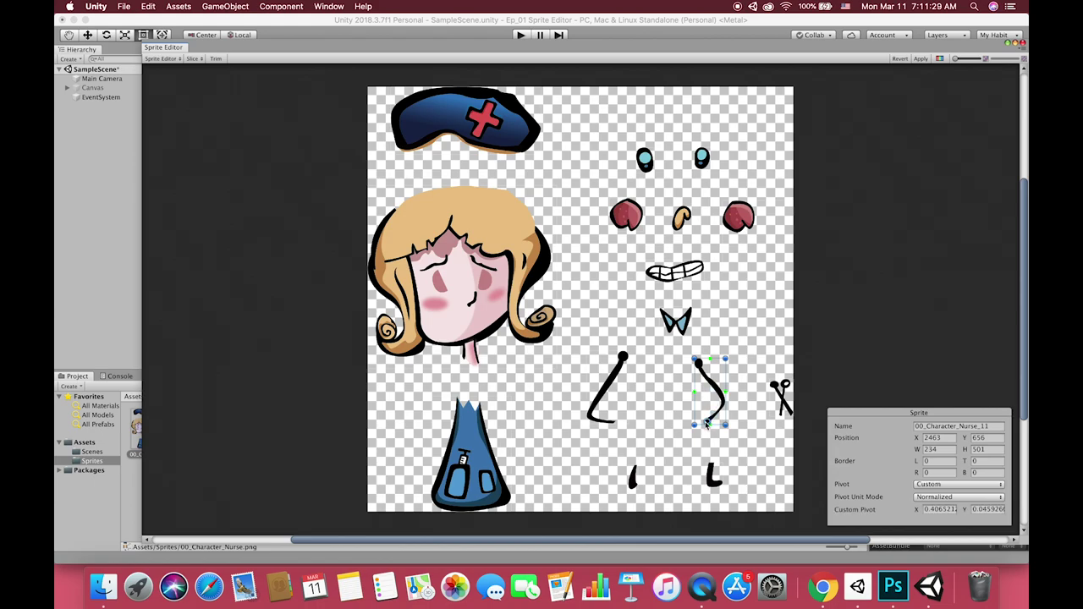
- Shrink the rightmost red piece's slice to about 276 by 250, check all slices in alpha view and close the Sprite Editor
left_click(674, 272)
left_click(743, 219)
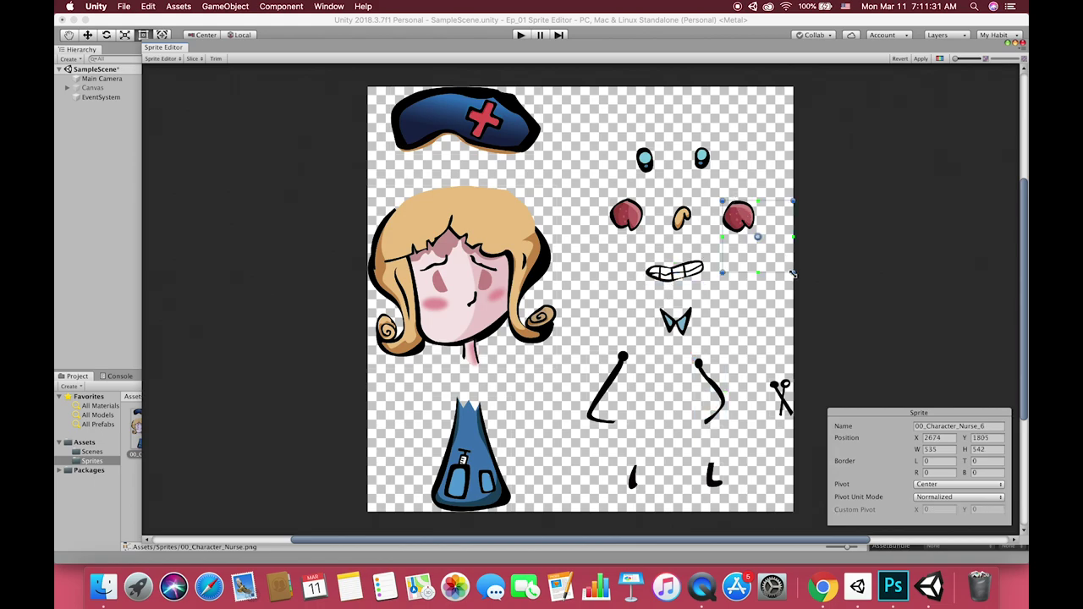
left_click(939, 58)
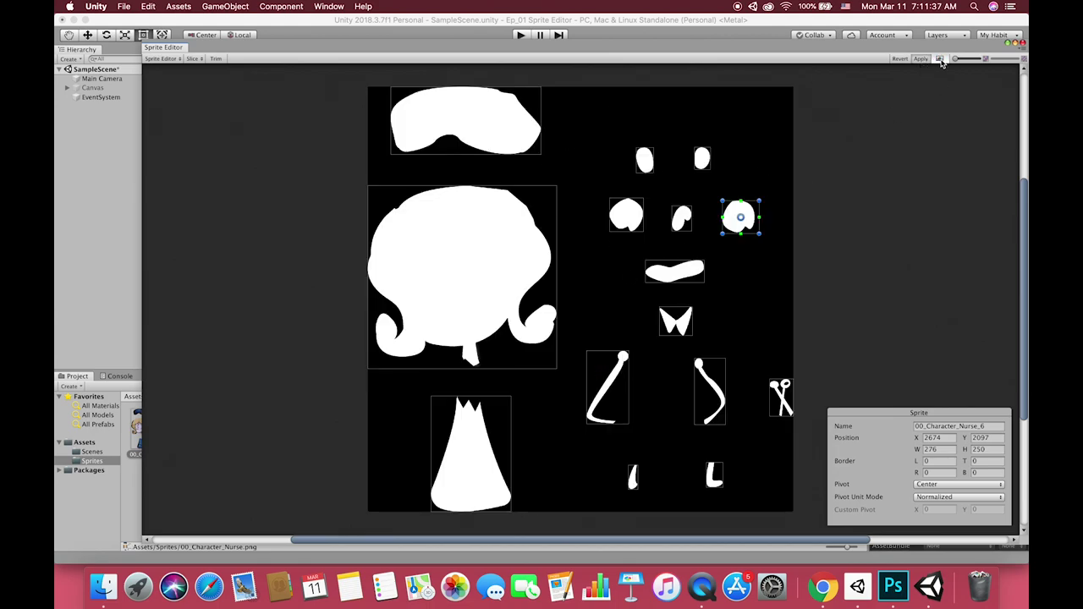
left_click(938, 58)
left_click(1021, 43)
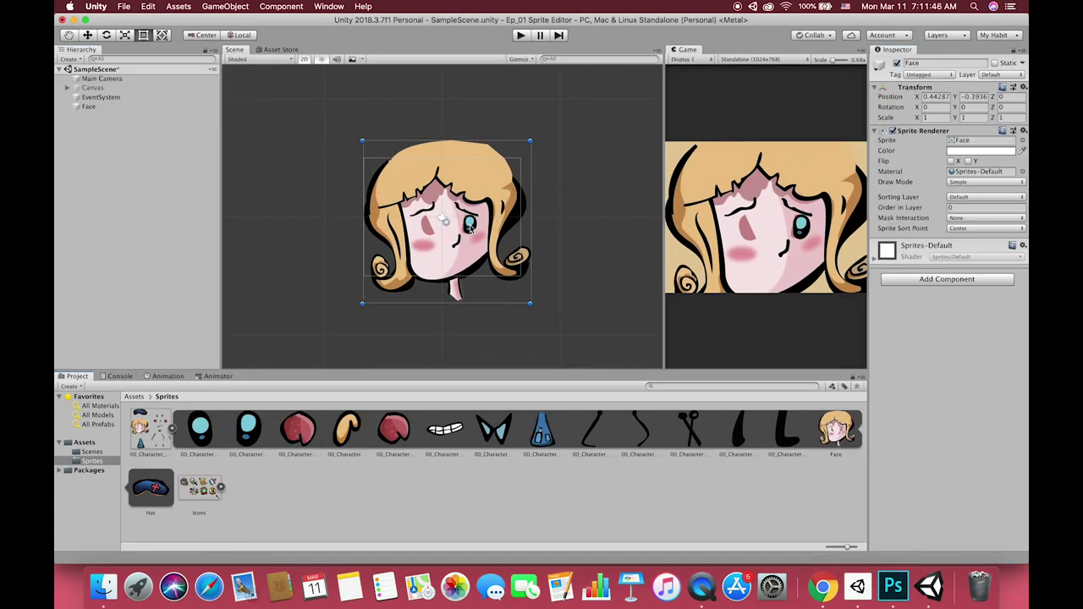
- Place the two eyes, the Hat and the hair curl onto the Face in the scene
left_click_drag(470, 227, 470, 227)
left_click_drag(200, 430, 424, 227)
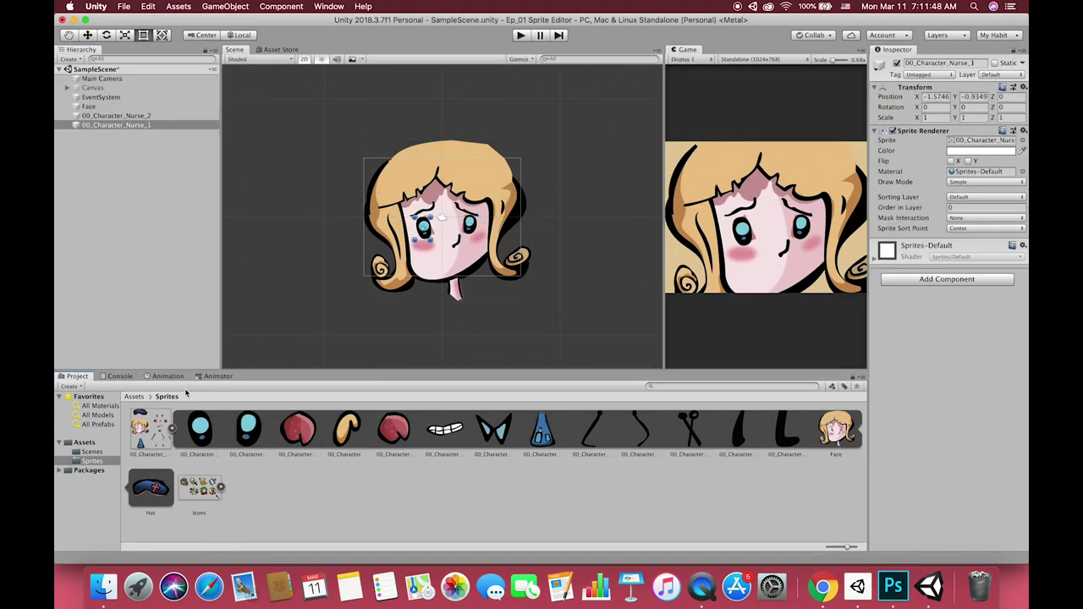
left_click_drag(151, 487, 450, 157)
left_click_drag(516, 127, 525, 119, "shift")
left_click_drag(347, 431, 440, 179)
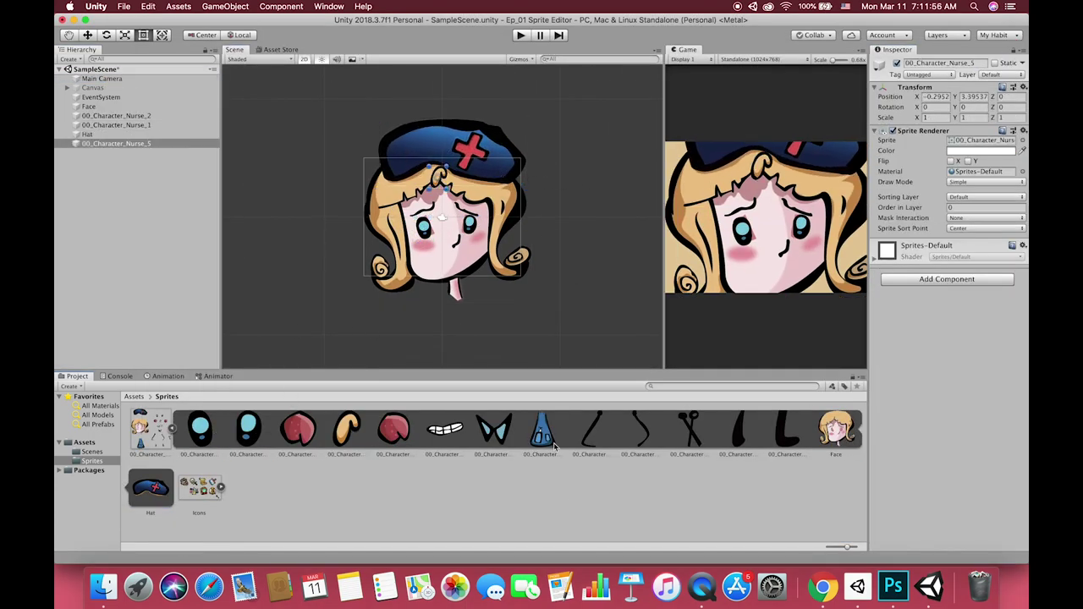
- Place the dress and bow tie below the Face, setting the bow tie's Order in Layer to 1 and adjusting their positions
left_click_drag(541, 433, 452, 345)
left_click_drag(493, 431, 458, 302)
left_click(984, 208)
type("1")
left_click_drag(465, 346, 465, 334)
left_click(460, 306)
left_click_drag(471, 295, 476, 285, "shift")
- Add the scissors to the dress, both arms at its sides and the mouth to the face
middle_click_drag(474, 338, 500, 259)
left_click_drag(689, 430, 496, 271)
left_click_drag(591, 430, 461, 210)
left_click_drag(639, 430, 509, 208)
left_click_drag(444, 430, 474, 207)
- Set the bow tie's Order in Layer to 2 and place the two legs under the dress
left_click(479, 223)
left_click(984, 207)
type("2")
left_click(513, 220)
key("w")
left_click(461, 218)
left_click_drag(738, 430, 472, 323)
left_click_drag(786, 430, 507, 324)
- Create an empty object in the scene and name it Character_Girl
right_click(90, 270)
left_click(114, 347)
left_click(91, 227)
type("Character_Girl")
key("Return")
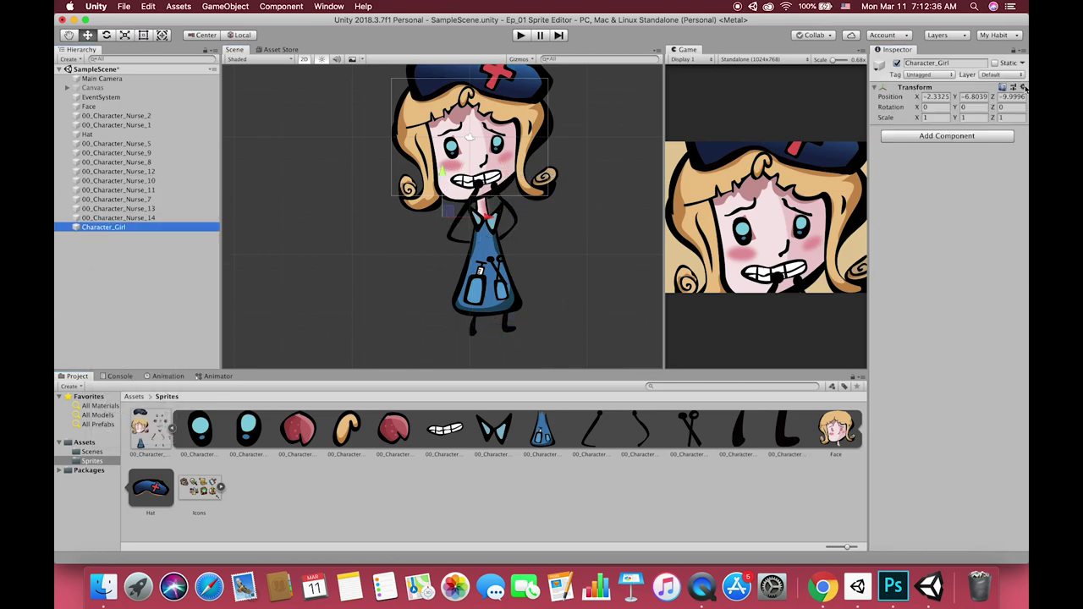
- Reset Character_Girl's position and make all the character parts, from Face to the legs, its children
left_click(95, 107)
left_click(121, 219, "shift")
left_click_drag(121, 218, 110, 227)
- Scale Character_Girl to 0.2 on X and Y and move it to about X -0.25, Y 0.15
left_click(95, 106)
left_click(933, 116)
type(".4")
key("Tab")
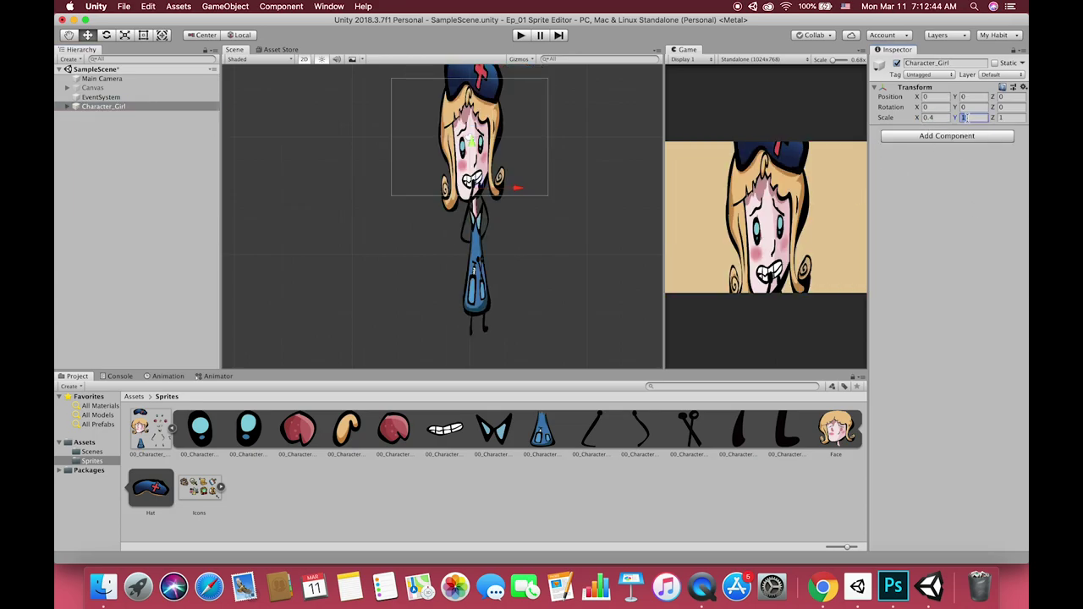
type(".4")
key("BackSpace")
type("2")
left_click(928, 118)
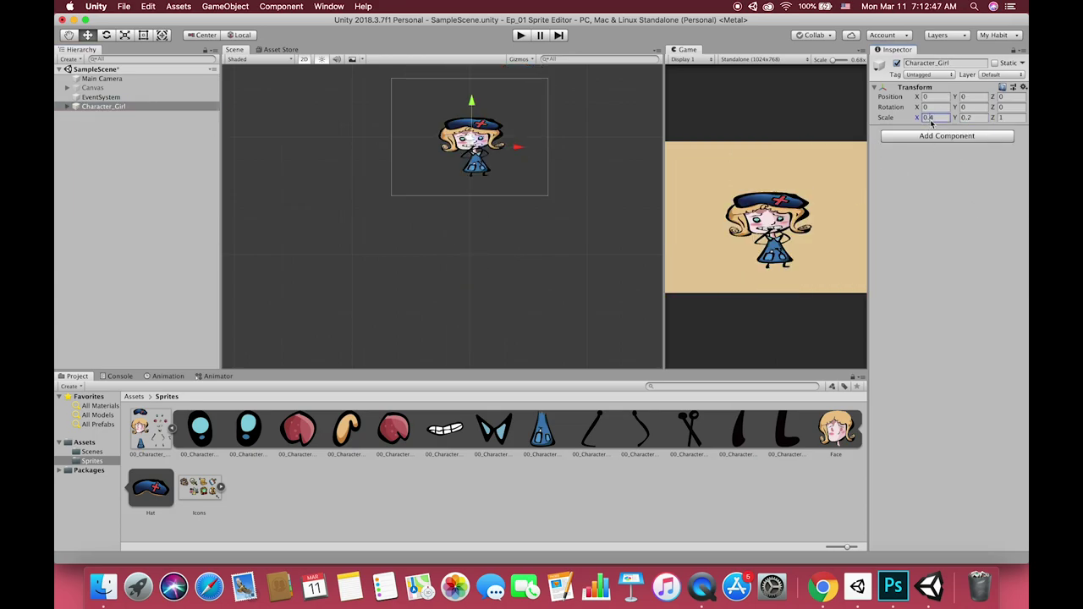
type(".2")
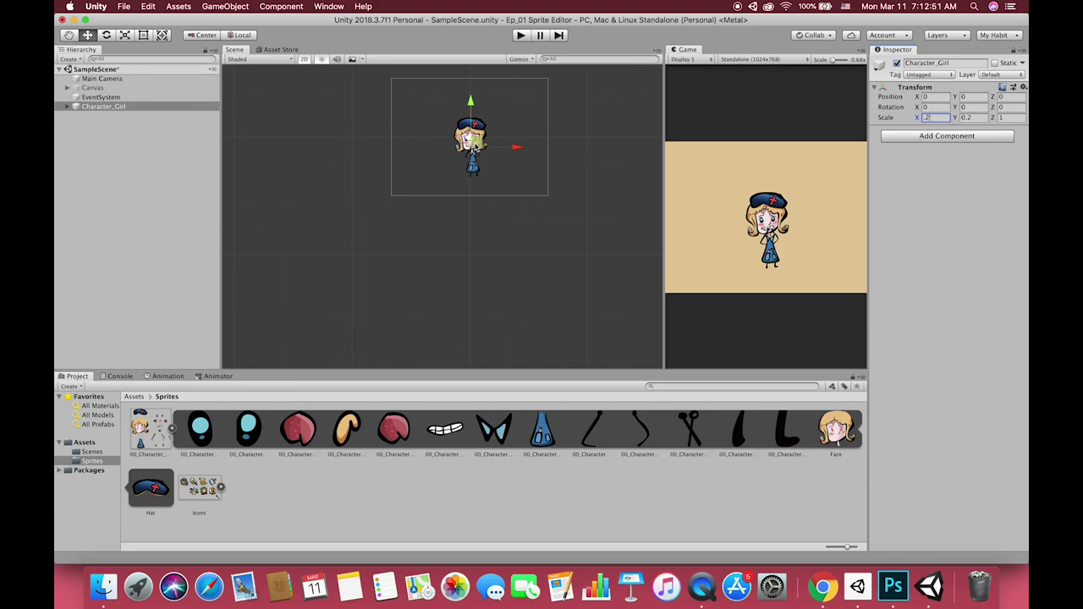
mouse_move(476, 146)
left_mouse_down()
mouse_move(444, 160)
mouse_move(472, 144)
left_mouse_up()
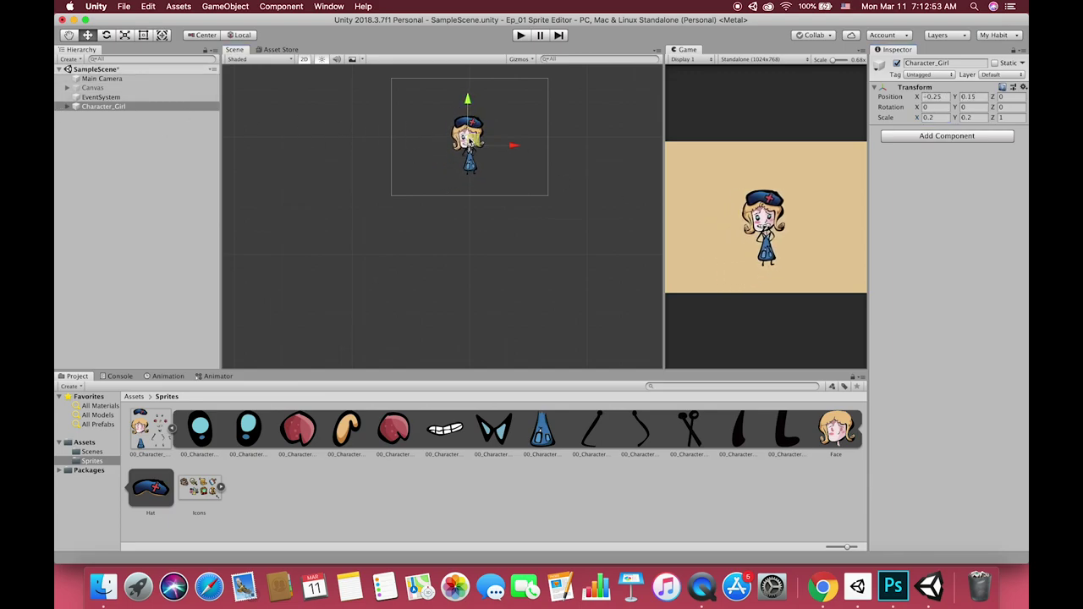
- Import Flame hurricane.png from the 02_Cell Size folder into the project's Sprites folder
left_click(172, 429)
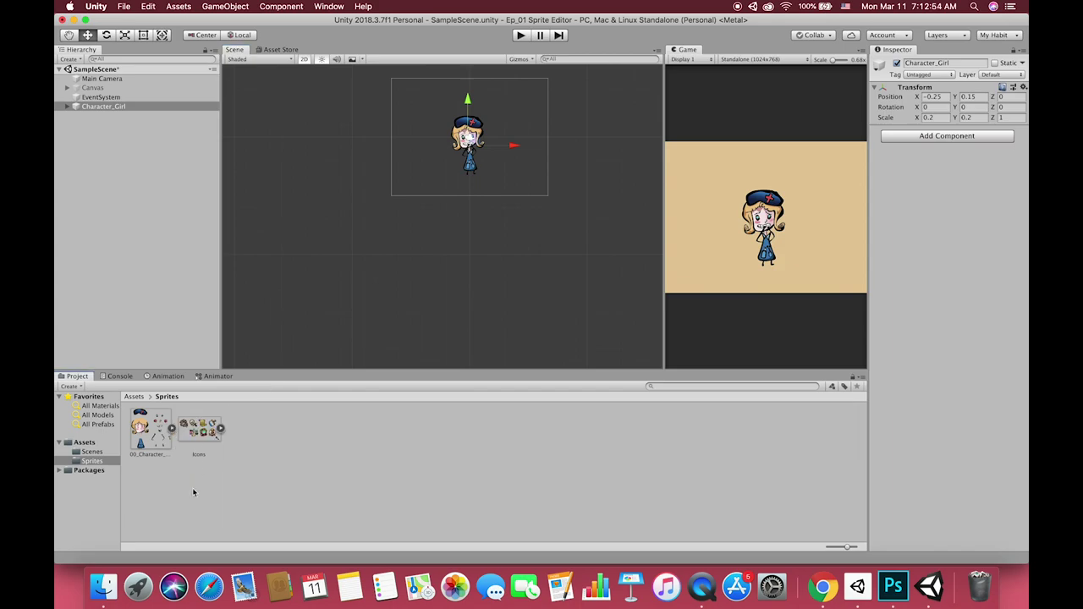
left_click(103, 586)
left_click(422, 158)
double_click(652, 201)
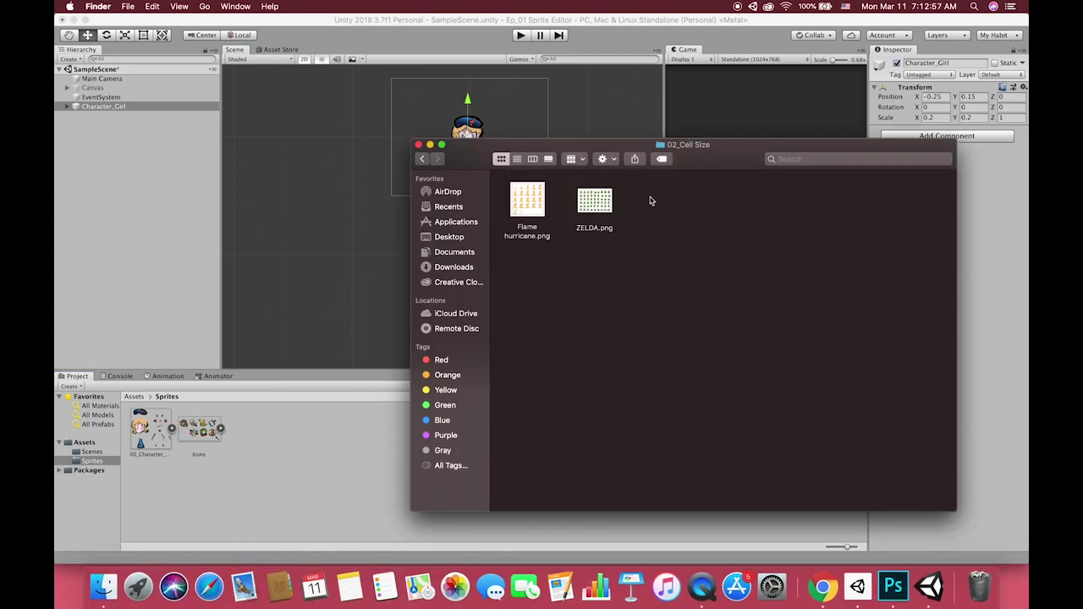
left_click_drag(526, 199, 331, 483)
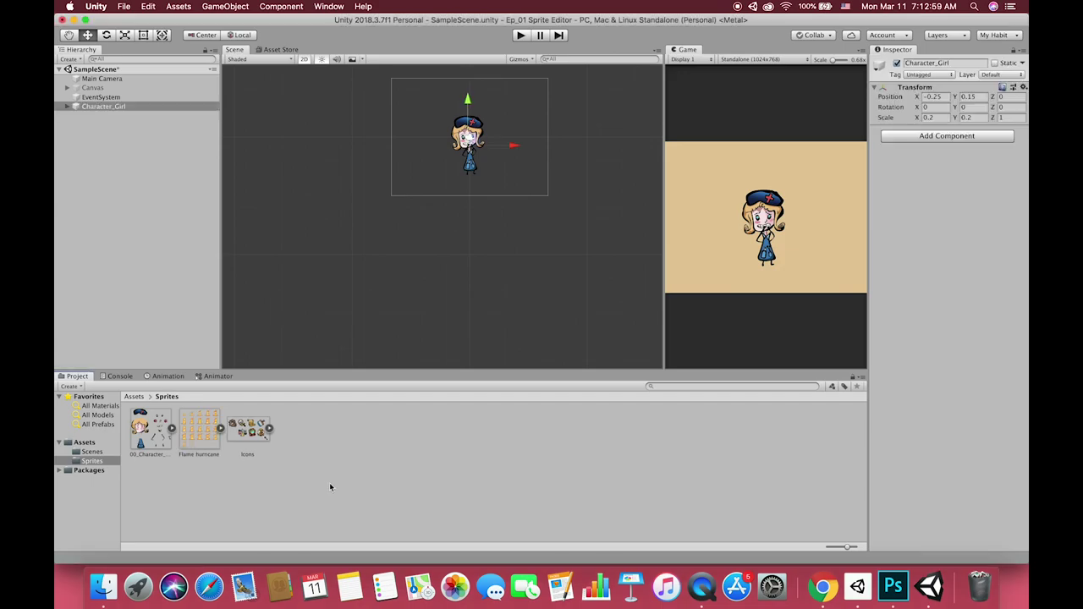
- Set the Flame hurricane texture's Sprite Mode to Multiple, apply the change and open the sheet in the Sprite Editor
left_click(981, 118)
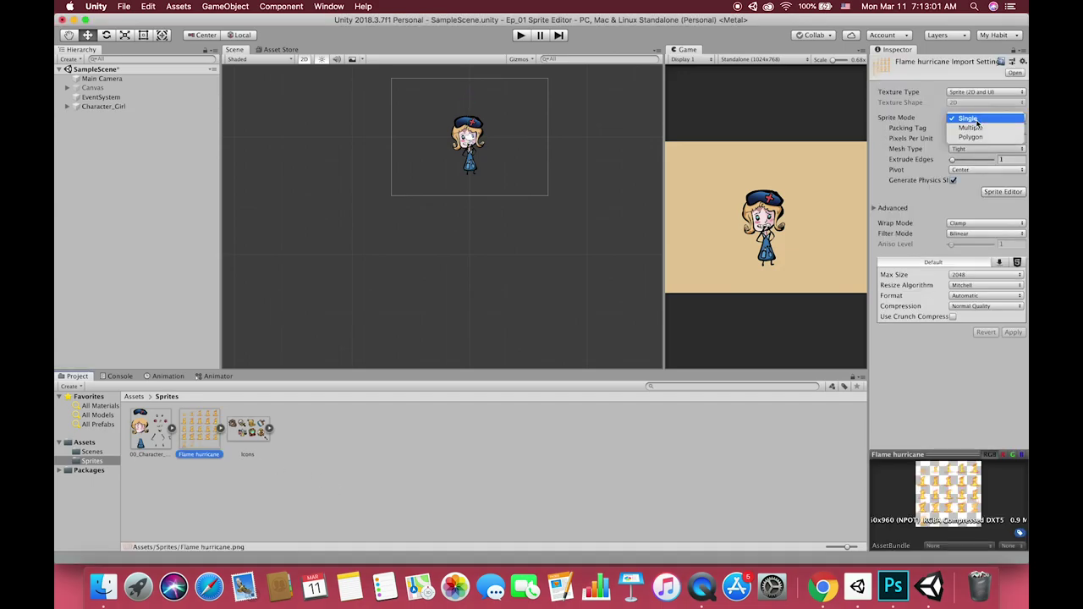
left_click(972, 127)
left_click(986, 92)
left_click(977, 93)
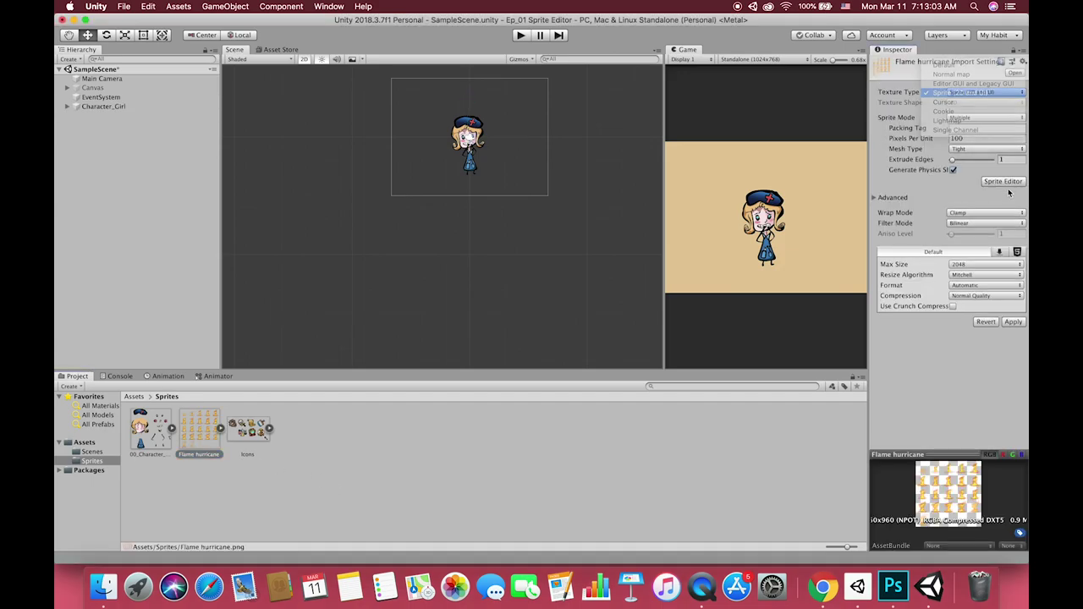
left_click(1002, 181)
left_click(630, 203)
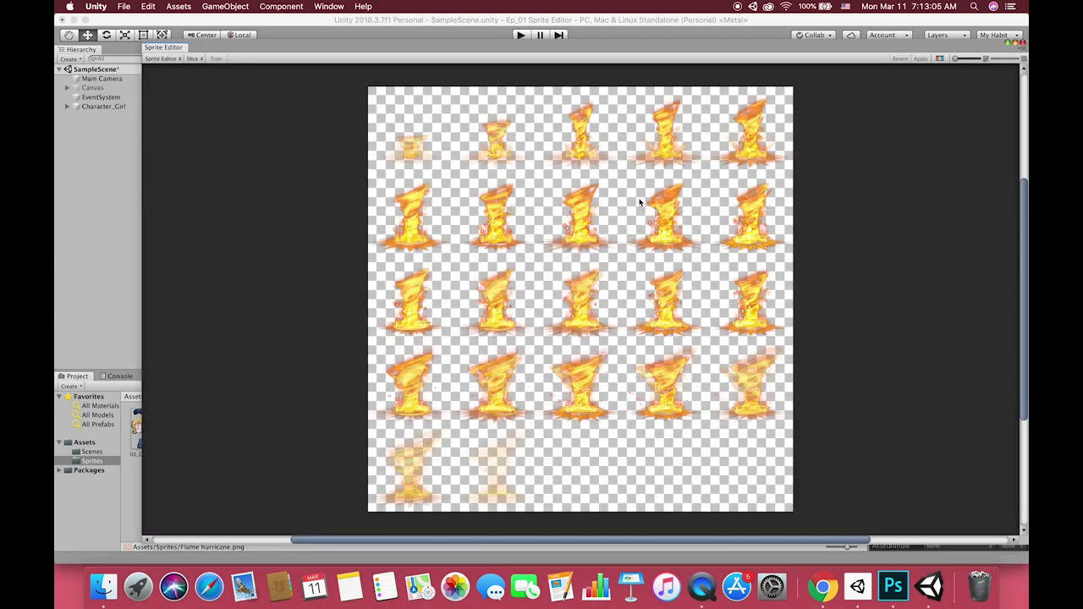
- Check the flame sheet's alpha channel, then slice it with the Automatic type and Center pivot
left_click(938, 59)
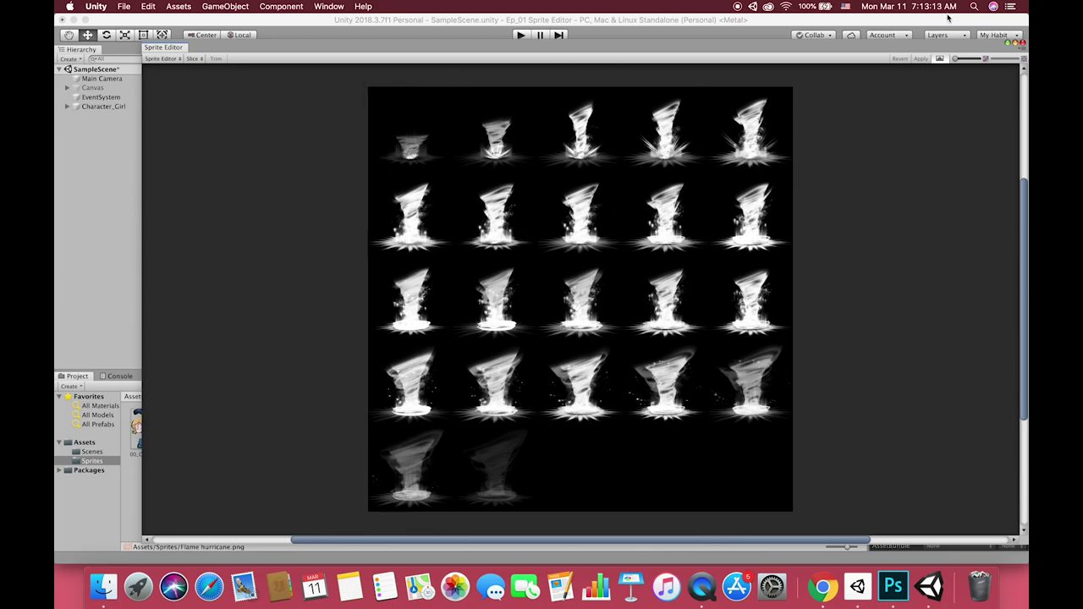
left_click(938, 59)
left_click(192, 58)
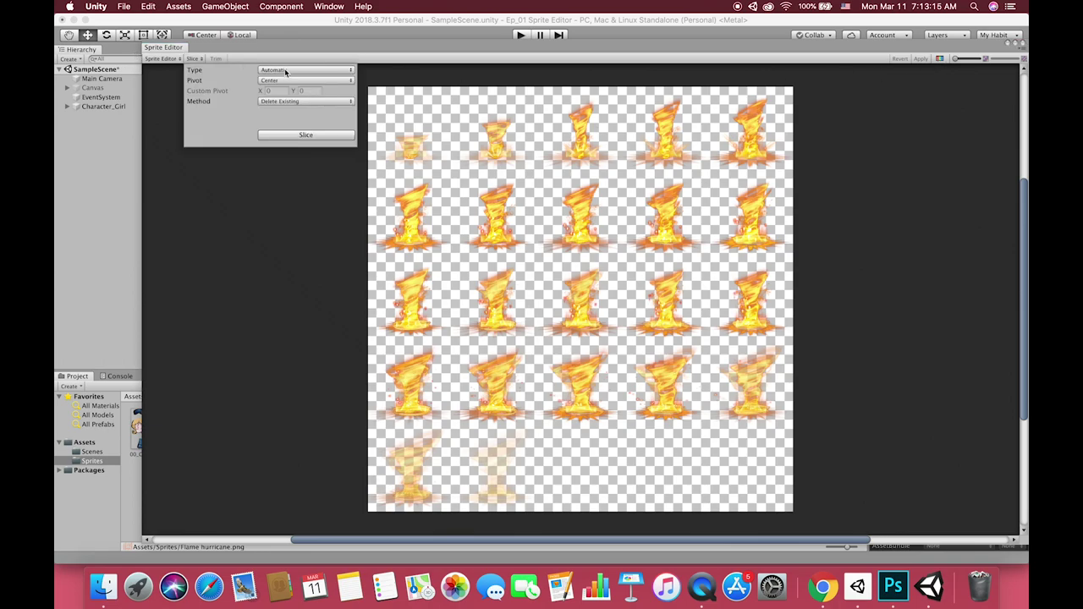
left_click(302, 136)
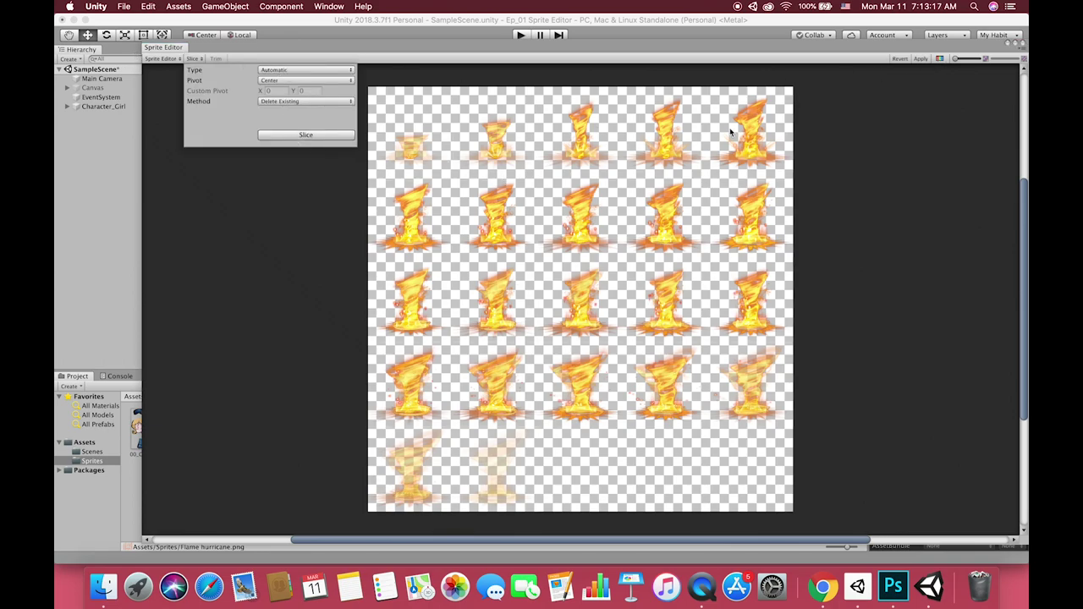
- Examine the automatic slices of the flame rows against the sheet's alpha channel
left_click(940, 61)
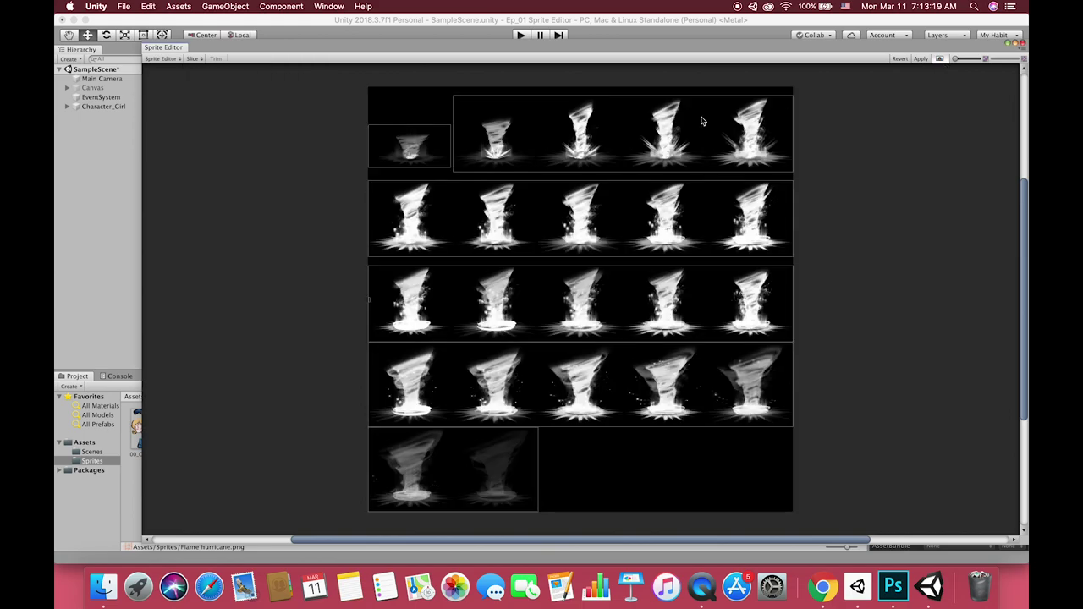
left_click(543, 152)
left_click(395, 211)
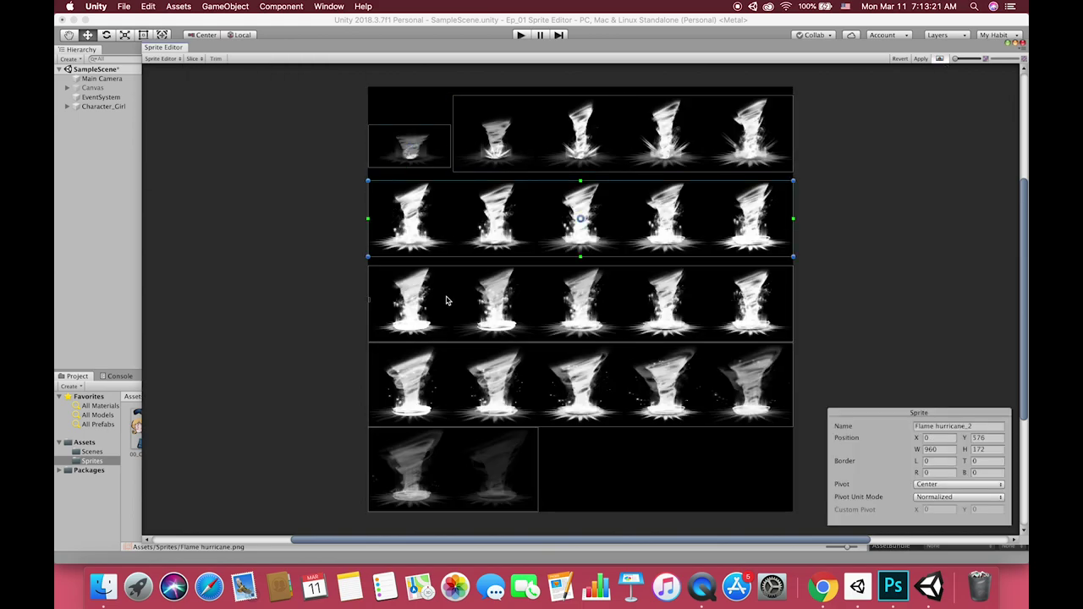
left_click(449, 301)
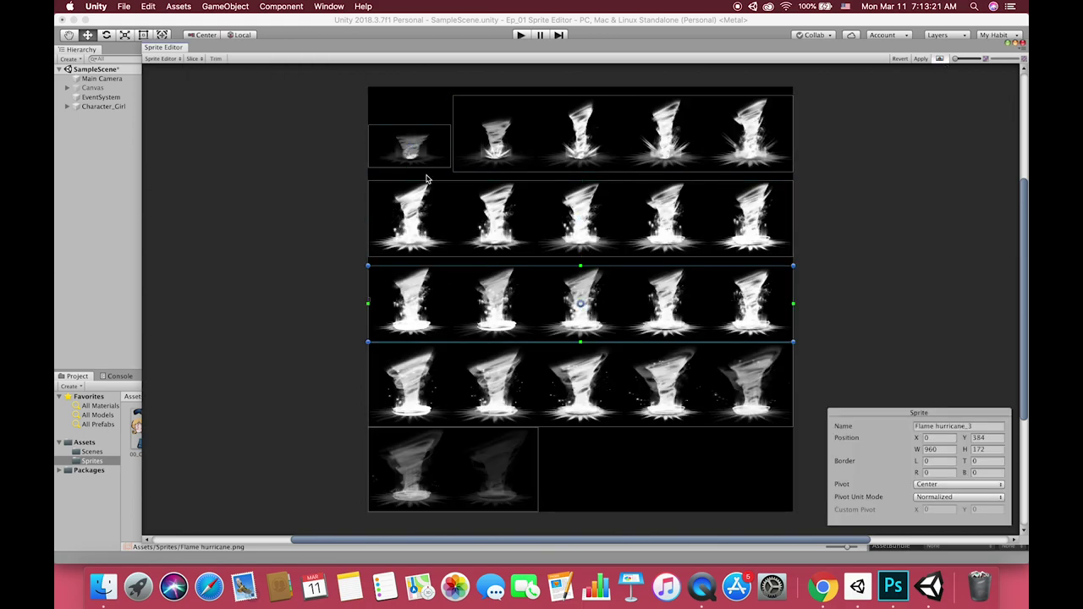
left_click(937, 59)
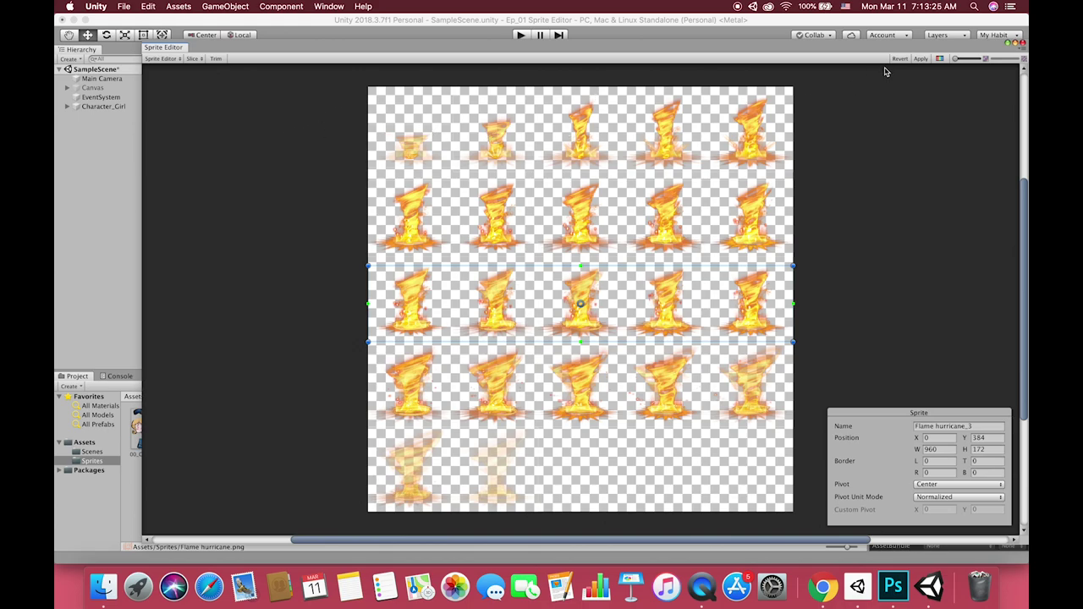
left_click(938, 59)
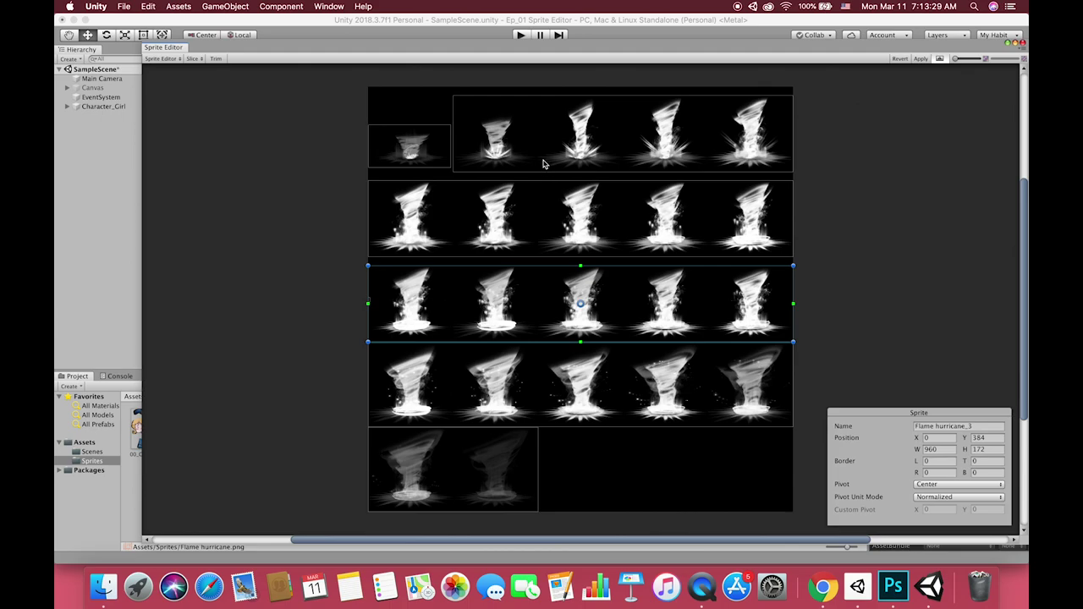
left_click(938, 59)
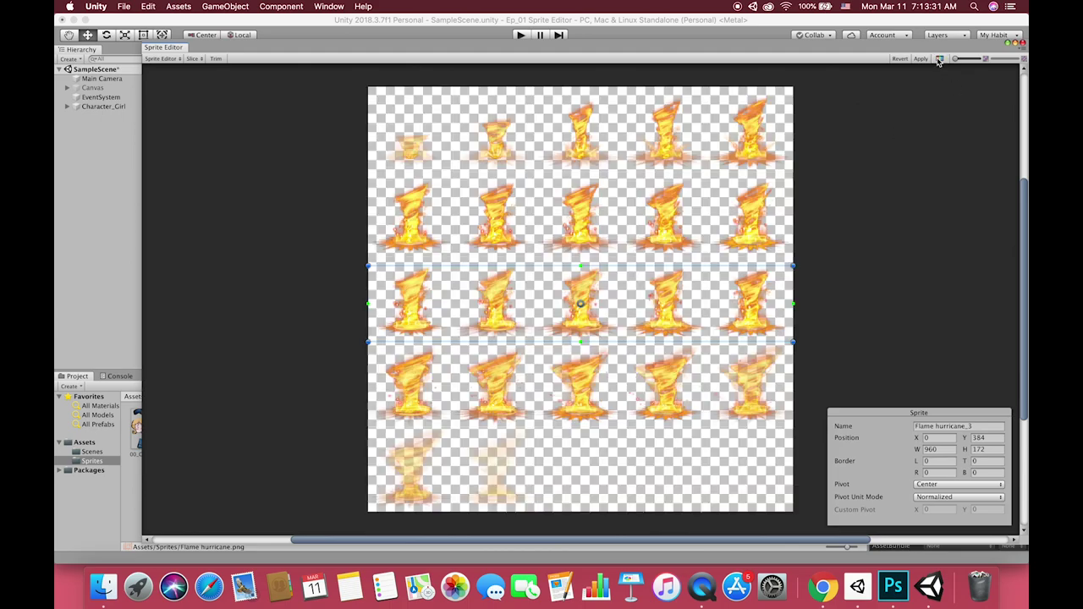
- Slice the flame sheet with Grid By Cell Size at a pixel size of 192 by 192
left_click(194, 58)
left_click(264, 71)
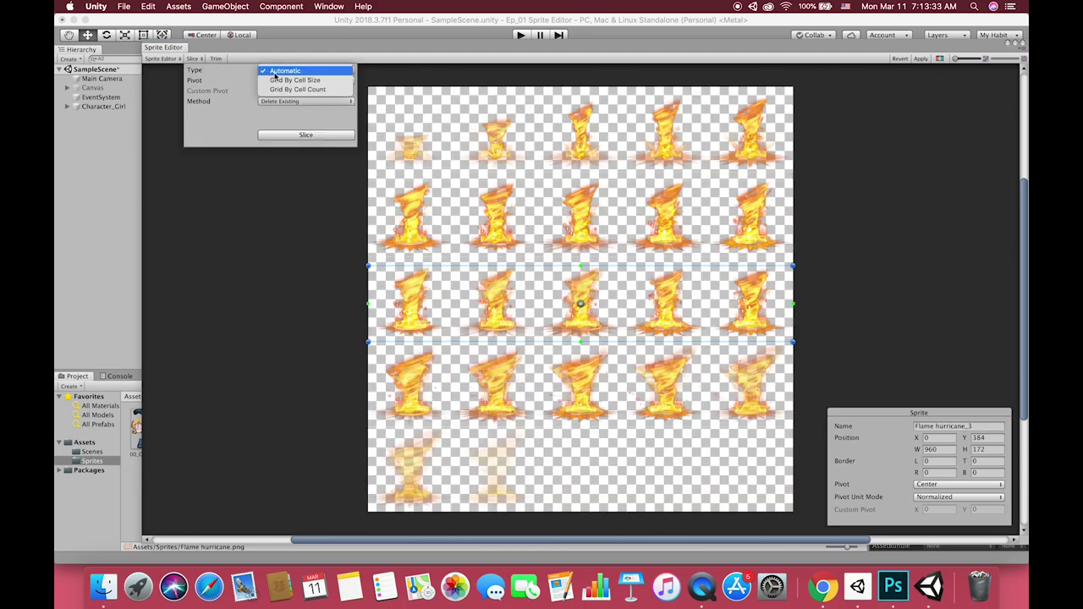
left_click(317, 80)
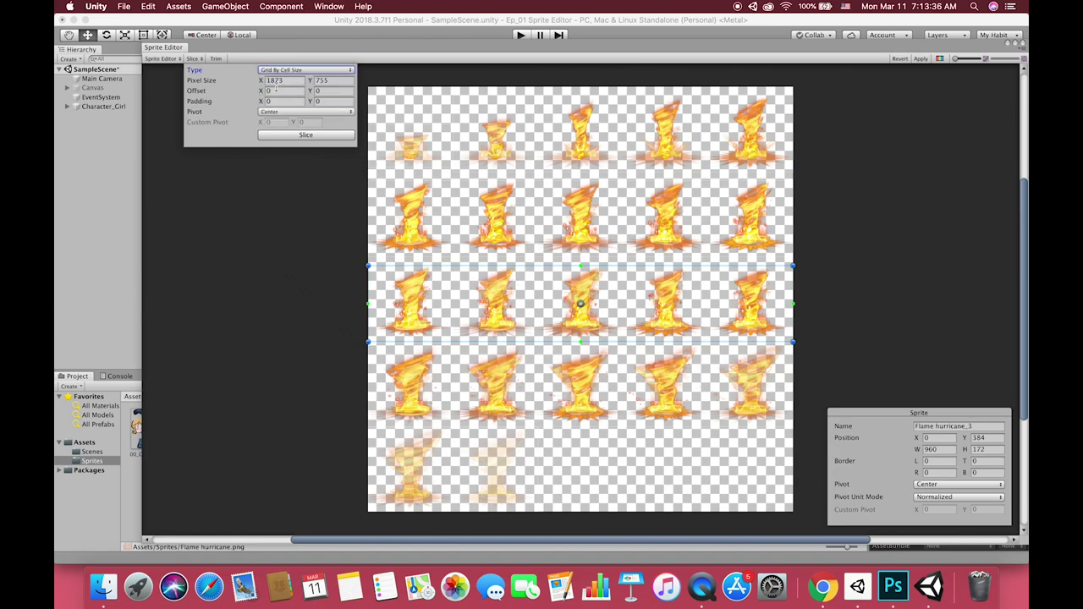
left_click(278, 80)
type("192")
key("Tab")
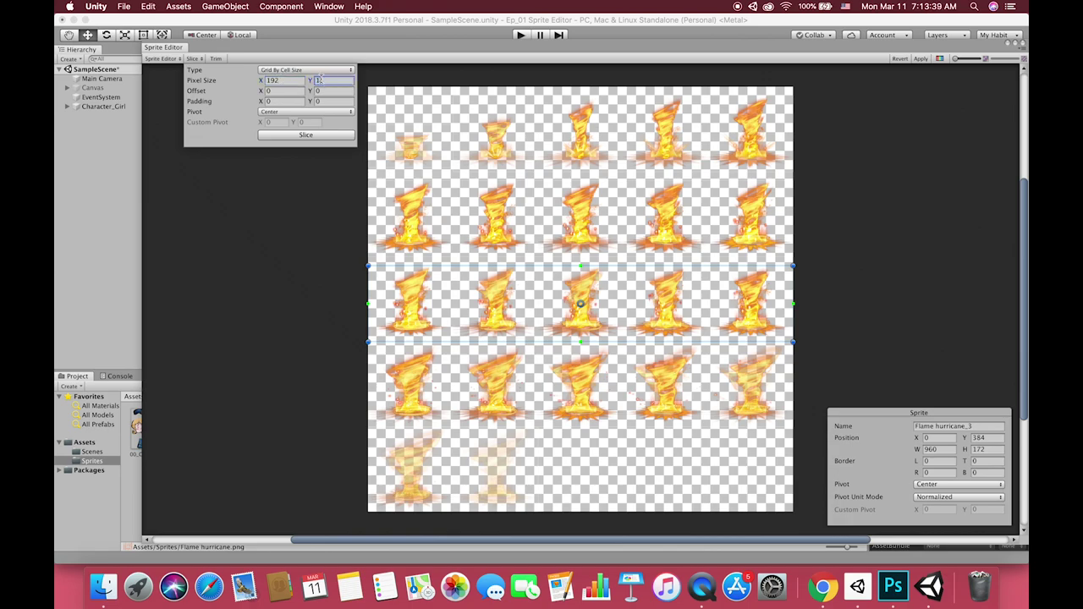
left_click(294, 135)
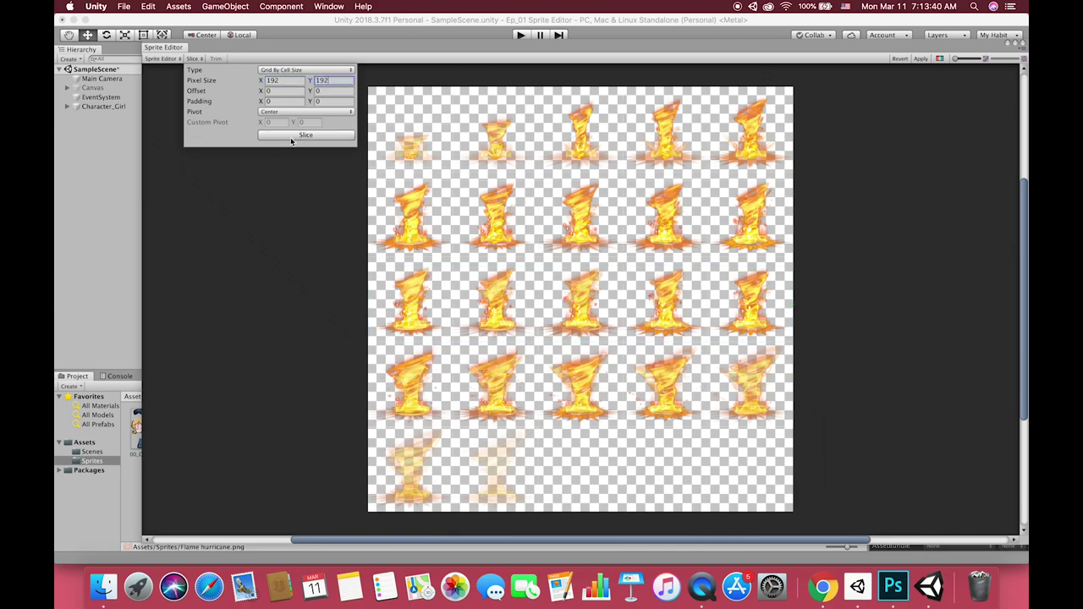
- Inspect the individual flame slices in the first two rows and their width and height
left_click(413, 144)
left_click(496, 146)
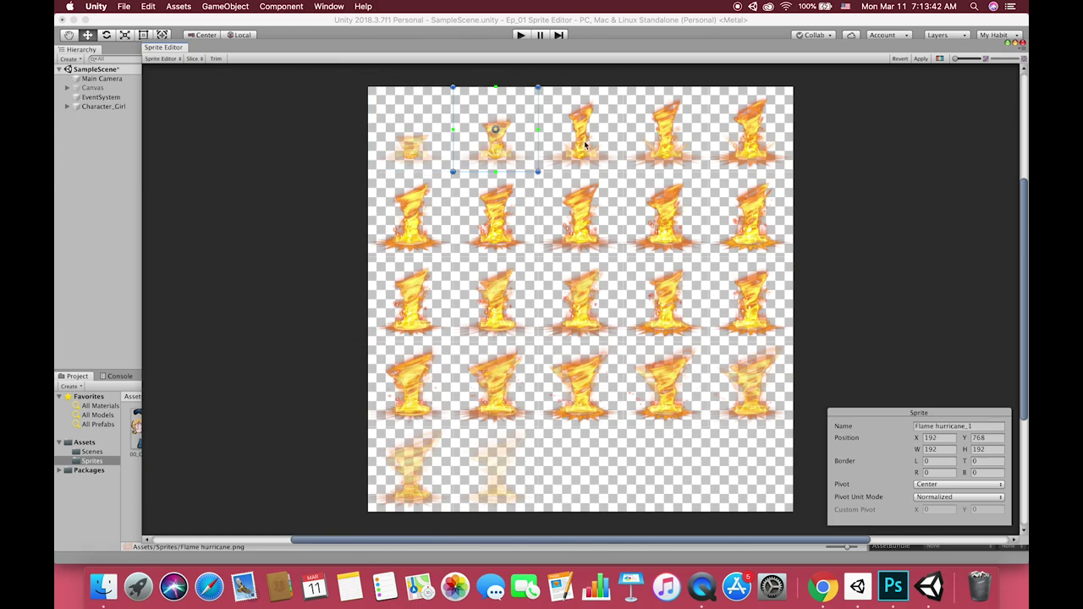
left_click(597, 144)
left_click(670, 143)
left_click(733, 137)
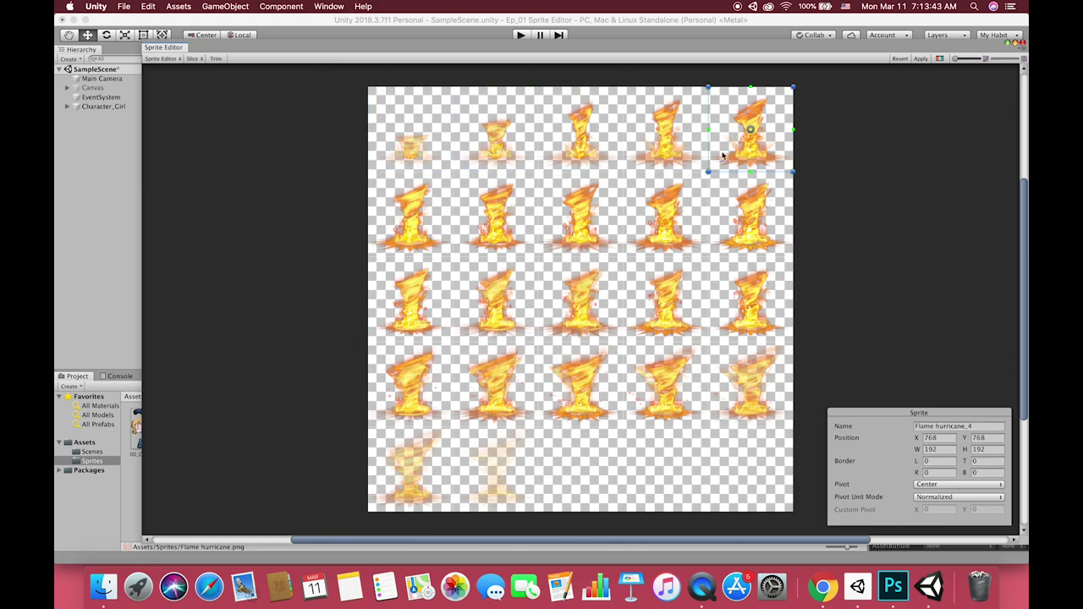
left_click(937, 449)
left_click(984, 450)
left_click(663, 222)
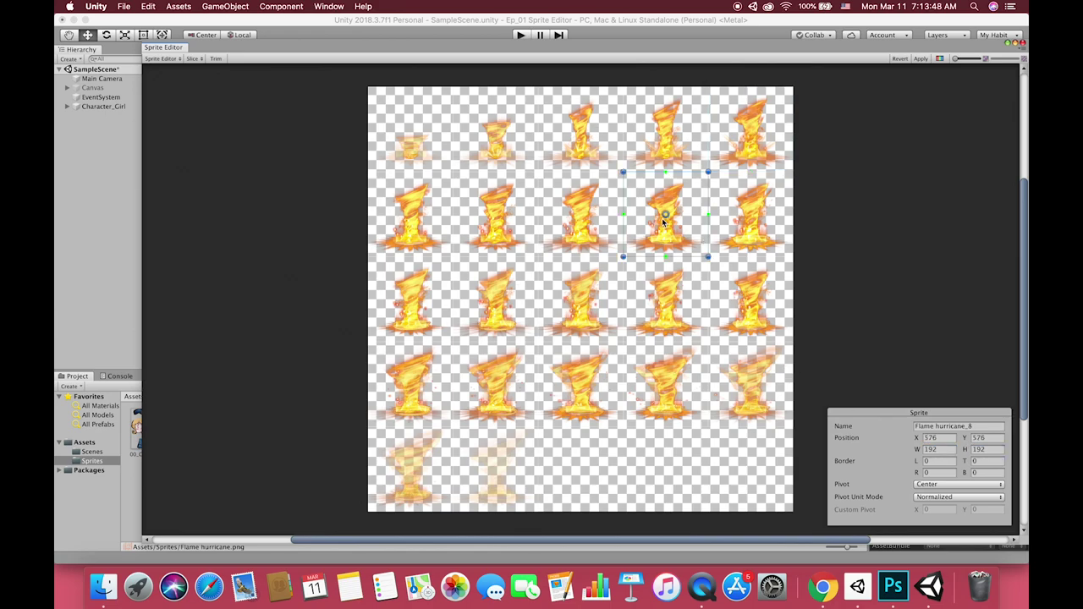
- Apply the slicing, close the Sprite Editor and expand the Flame hurricane sheet to list its sprites
left_click(920, 60)
left_click(1021, 43)
left_click(222, 429)
- Deactivate Character_Girl and set the Main Camera's background colour to black
left_click(91, 108)
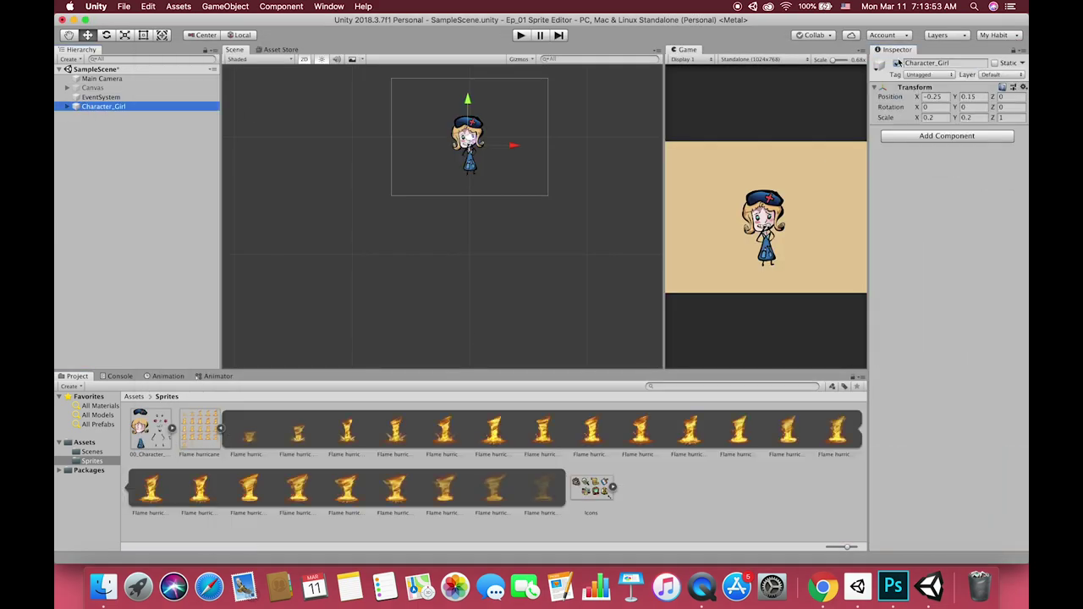
left_click(896, 63)
left_click(96, 79)
left_click(981, 151)
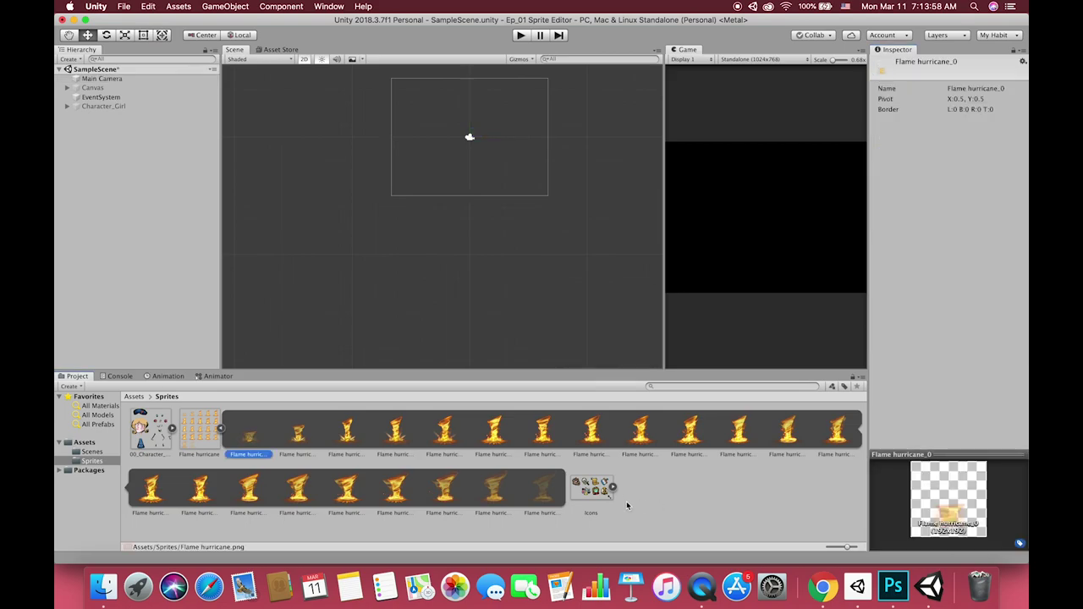
- Place all the Flame hurricane frames in the scene as one animated object, saving the animation as Flame
left_click(539, 491, "shift")
left_click_drag(540, 491, 475, 146)
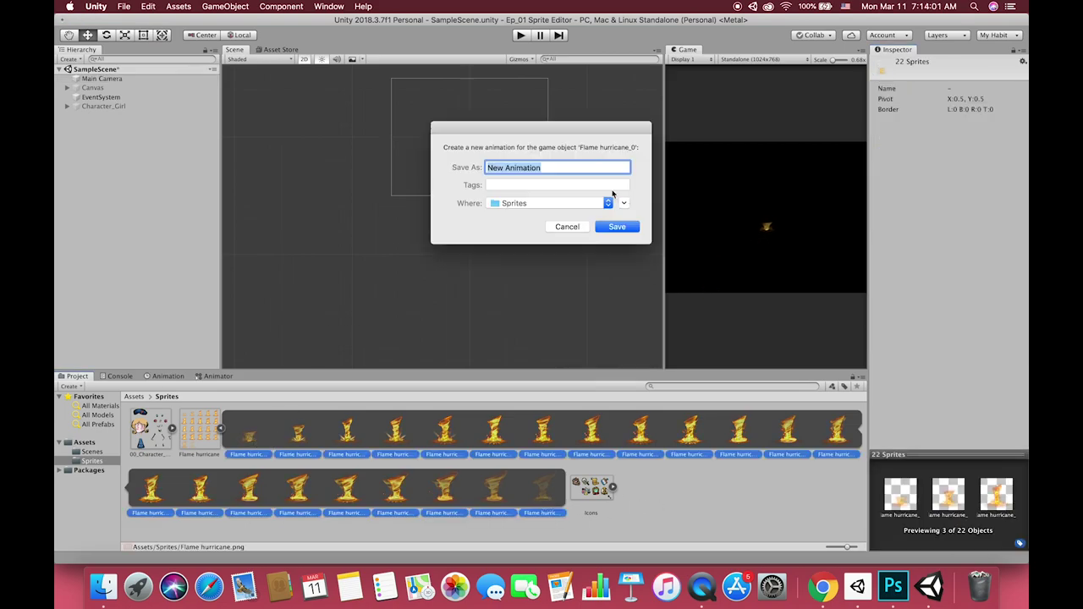
type("Flame")
key("Return")
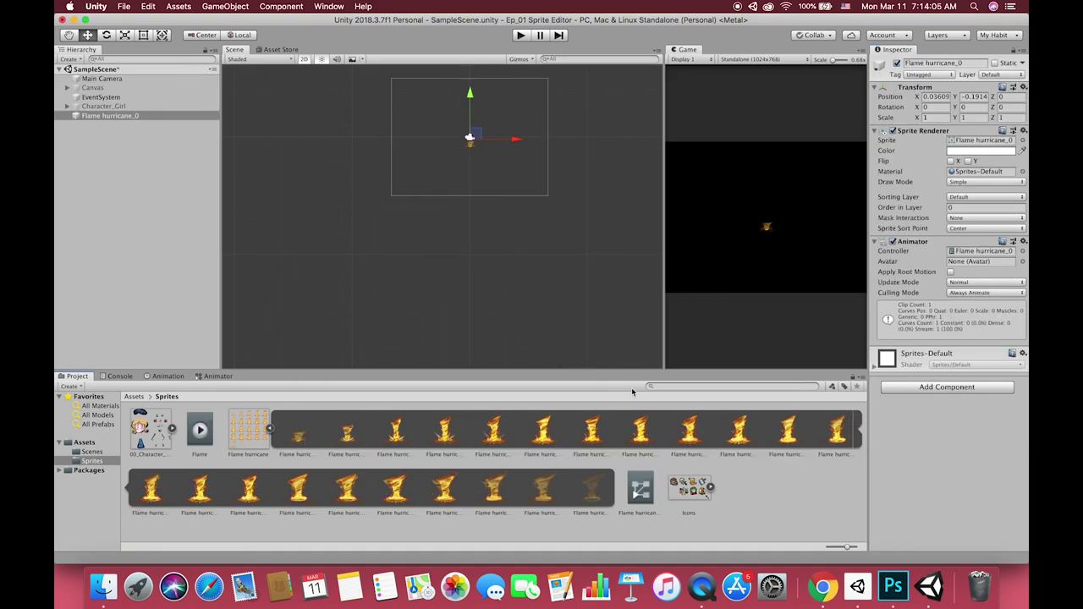
- Scale the Flame hurricane_0 object to 3 on X and Y and preview its Flame animation
left_click(937, 117)
type("3")
key("Tab")
type("3")
left_click(168, 375)
left_click(136, 386)
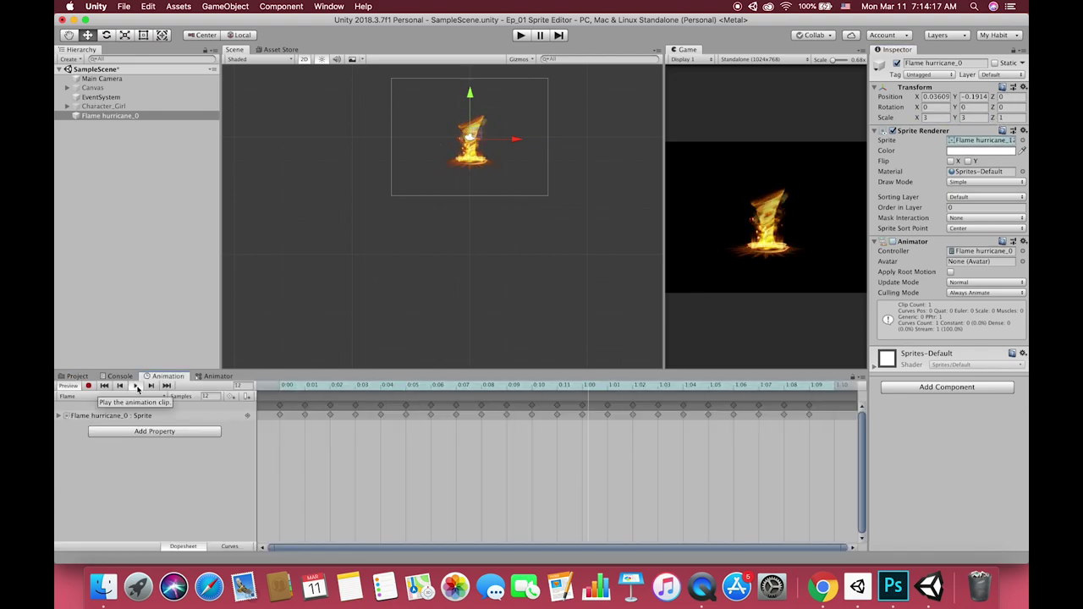
- Delete the Flame animation, the Flame hurricane sheet and its animator controller from Sprites, and remove Flame hurricane_0 from the scene
left_click(77, 376)
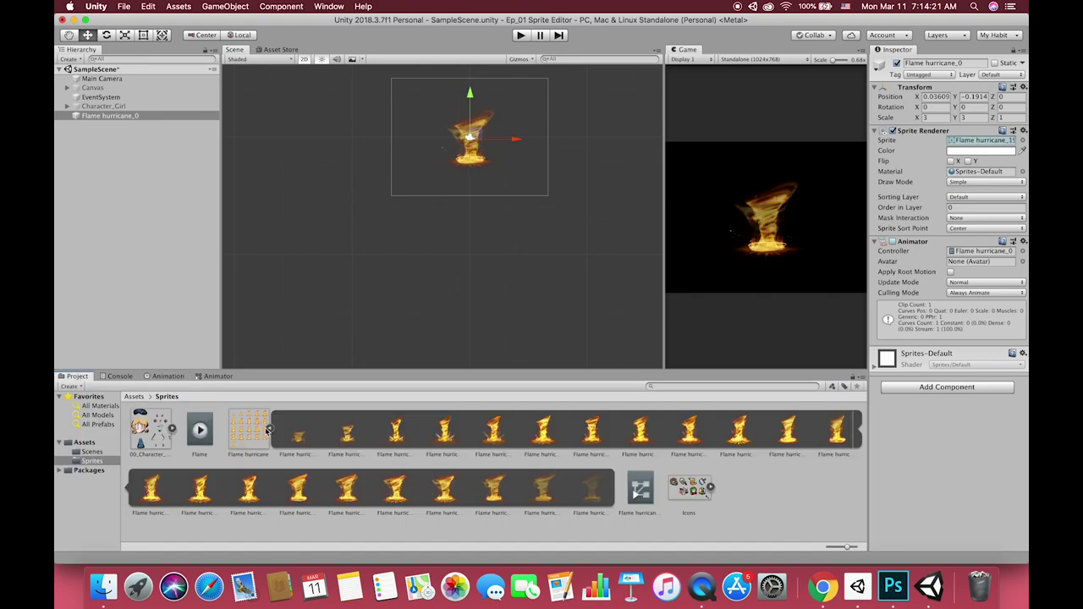
left_click(269, 429)
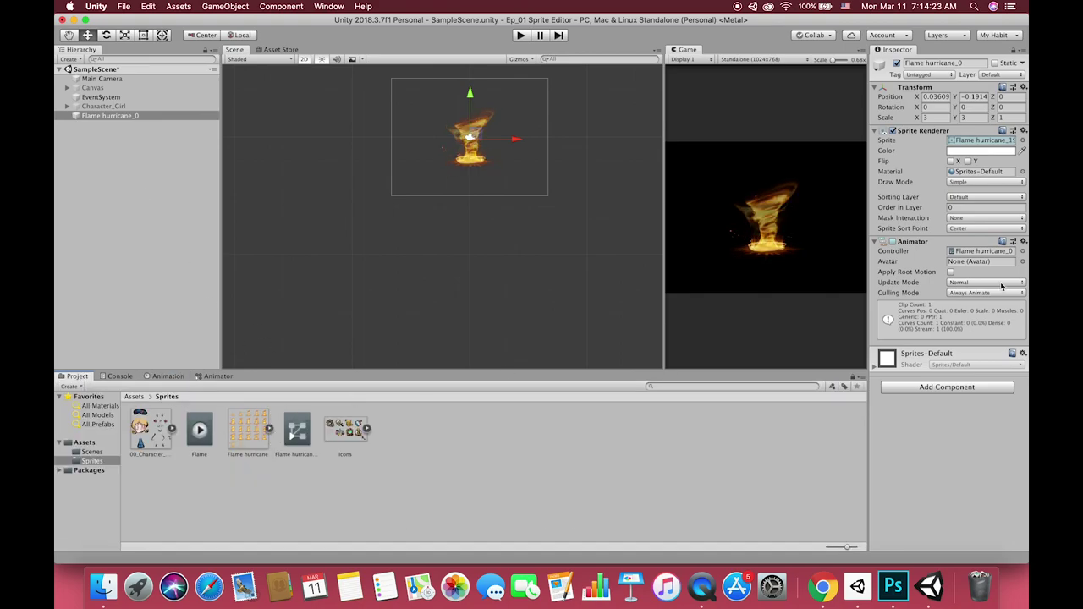
left_click(262, 431)
left_click(199, 429)
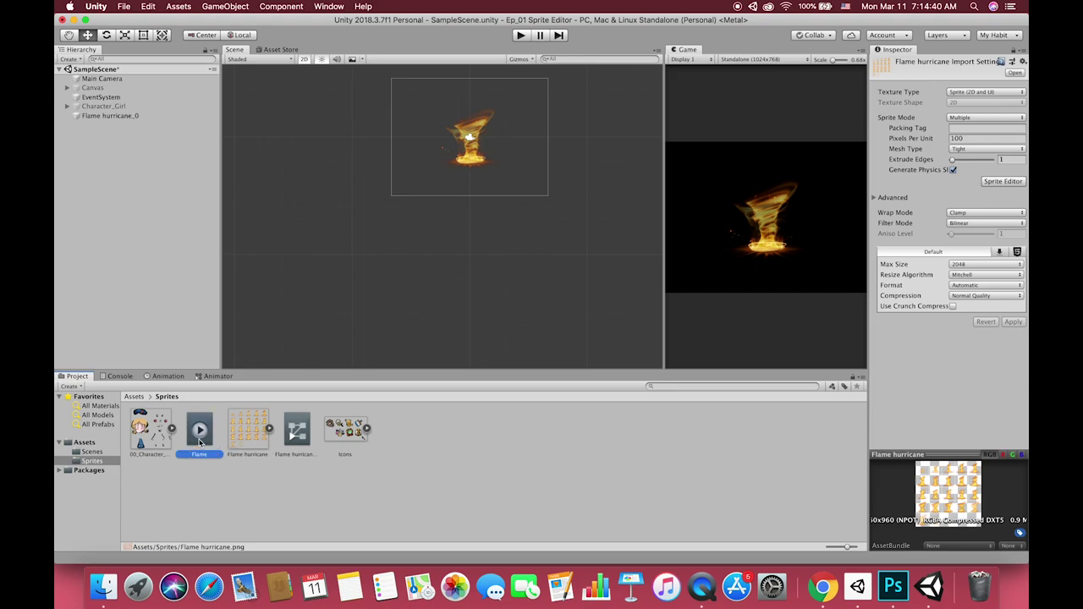
left_click(306, 438, "shift")
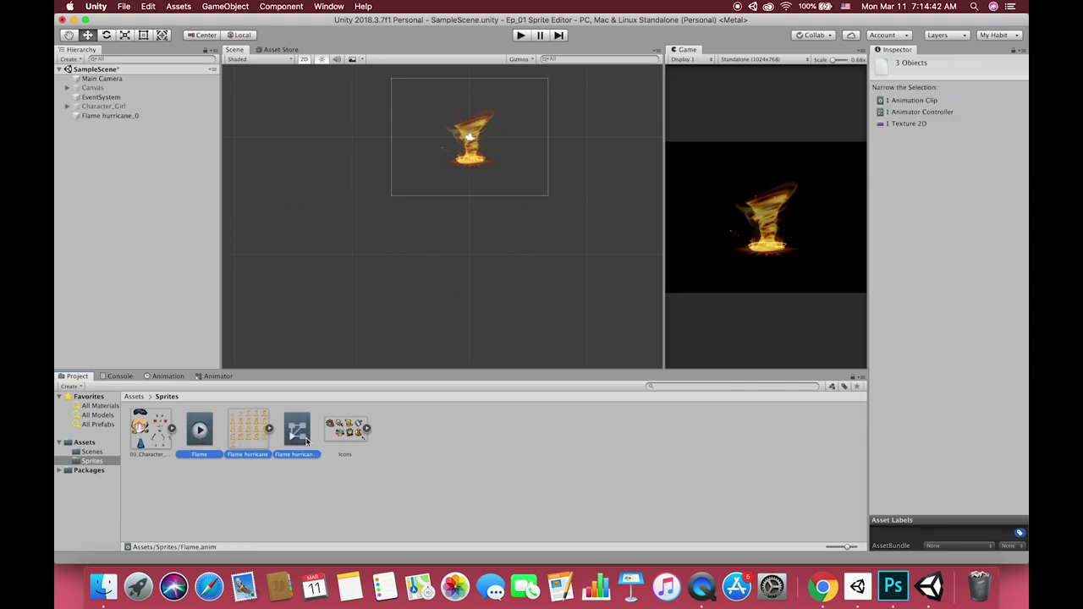
left_click(294, 438)
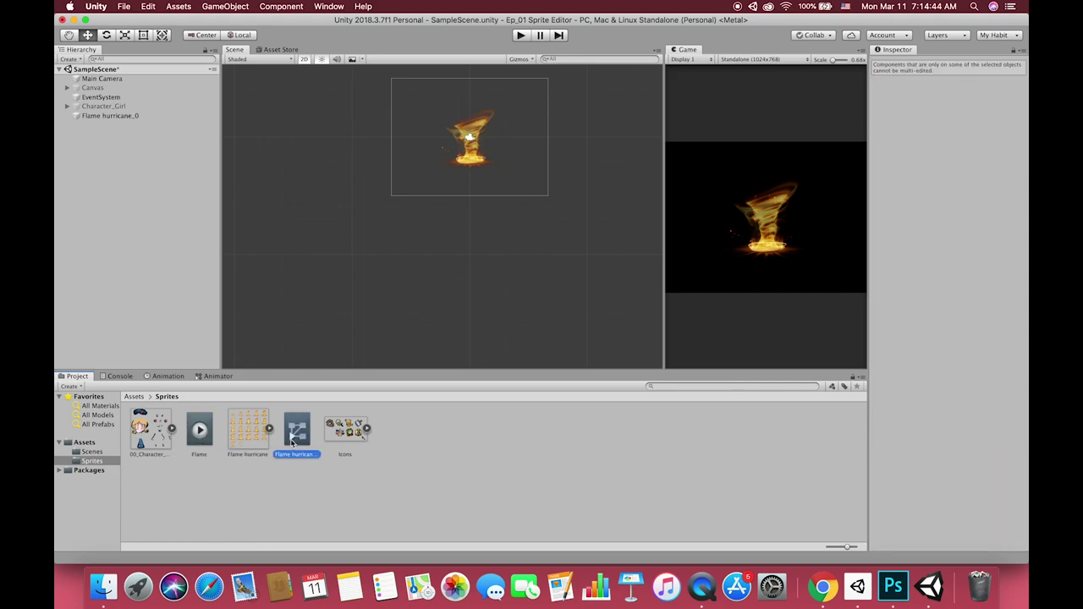
left_click(208, 433, "shift")
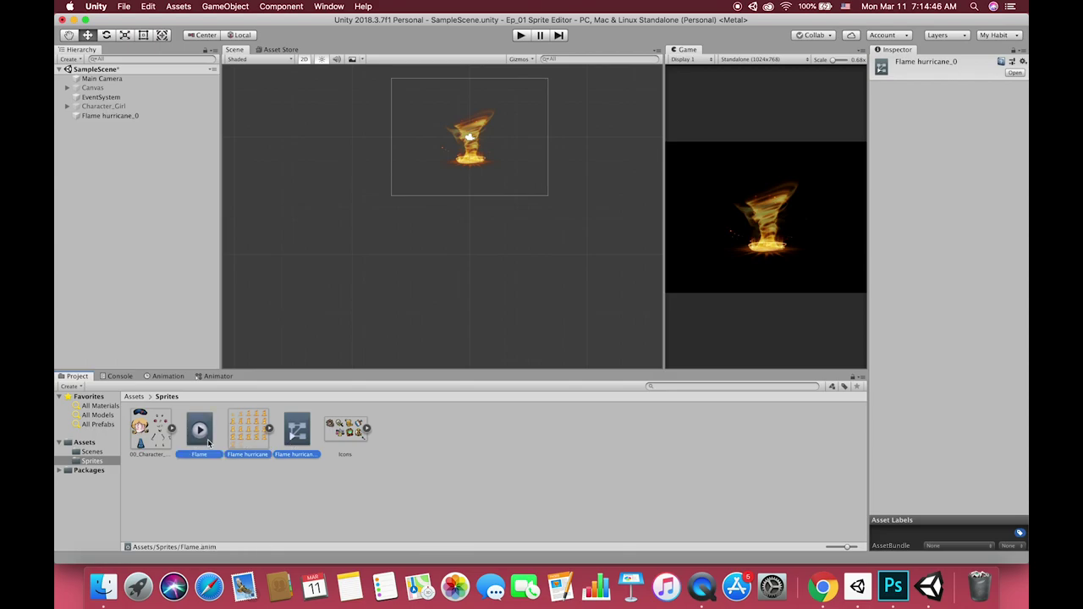
key("super+BackSpace")
left_click(132, 115)
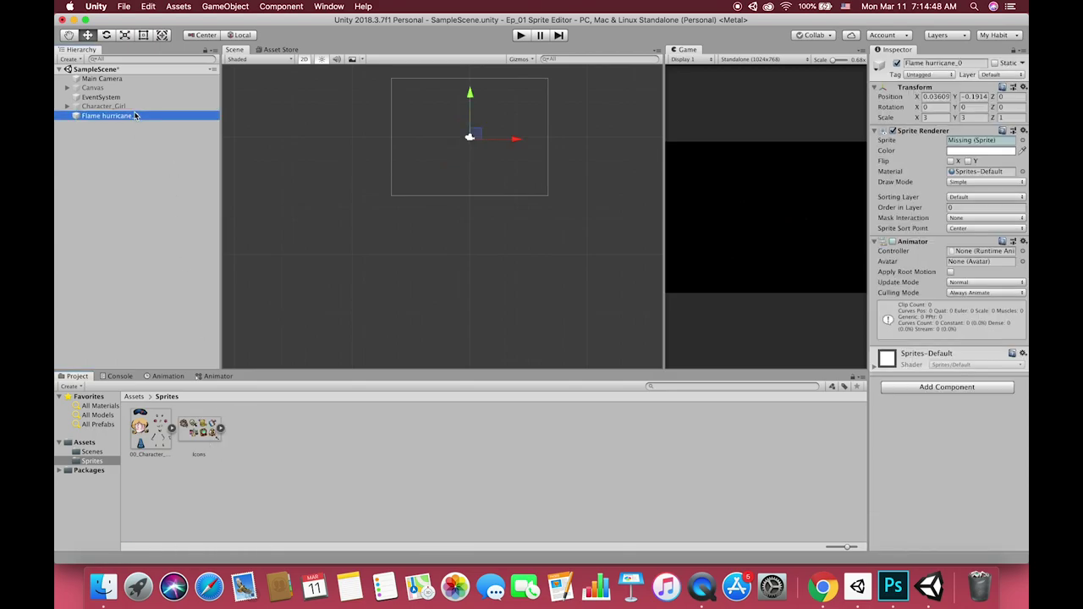
key("super+BackSpace")
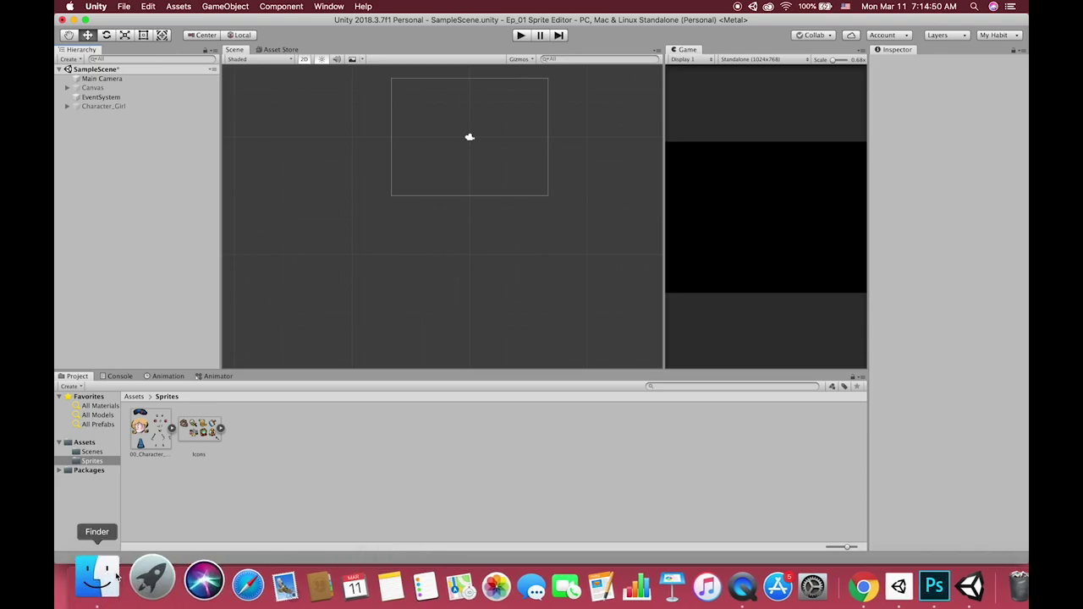
- Import Flame hurricane.png from the 02_Cell Size folder into Sprites and set its Sprite Mode to Multiple
left_click(100, 575)
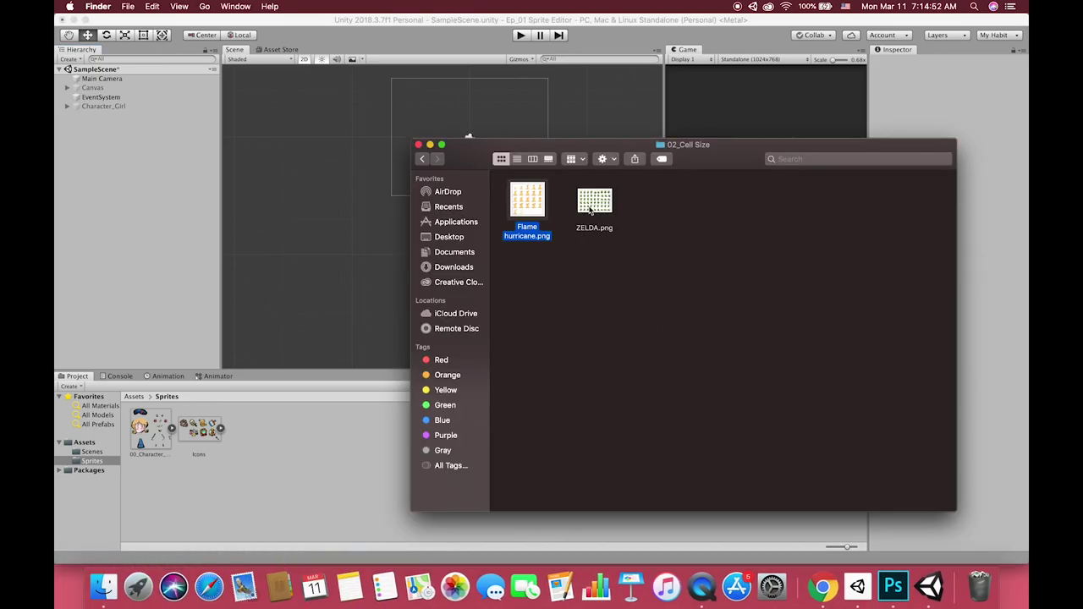
left_click_drag(542, 205, 330, 466)
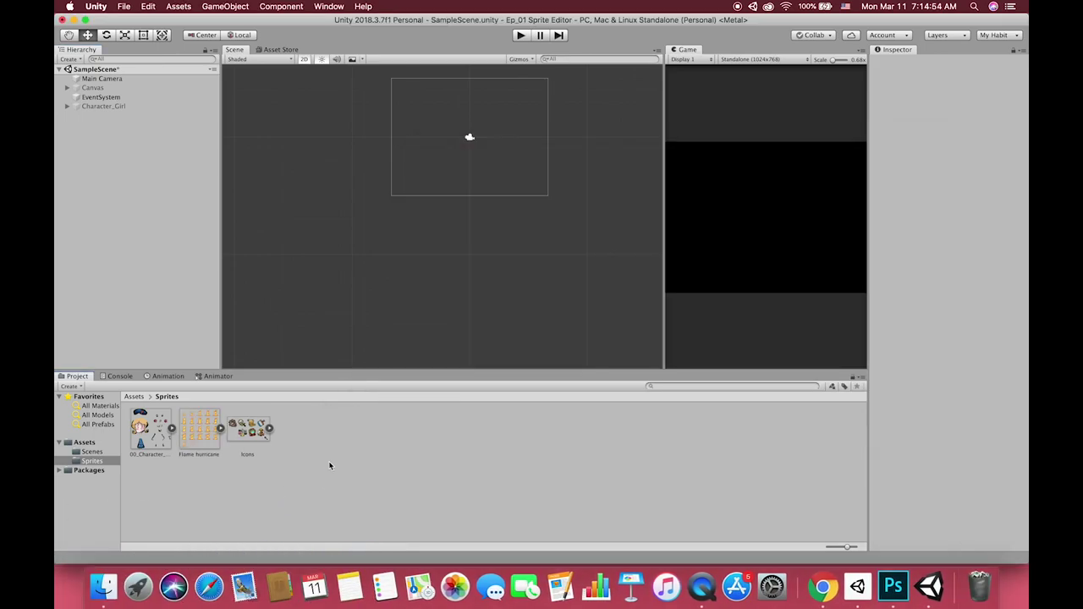
left_click(181, 427)
left_click(969, 116)
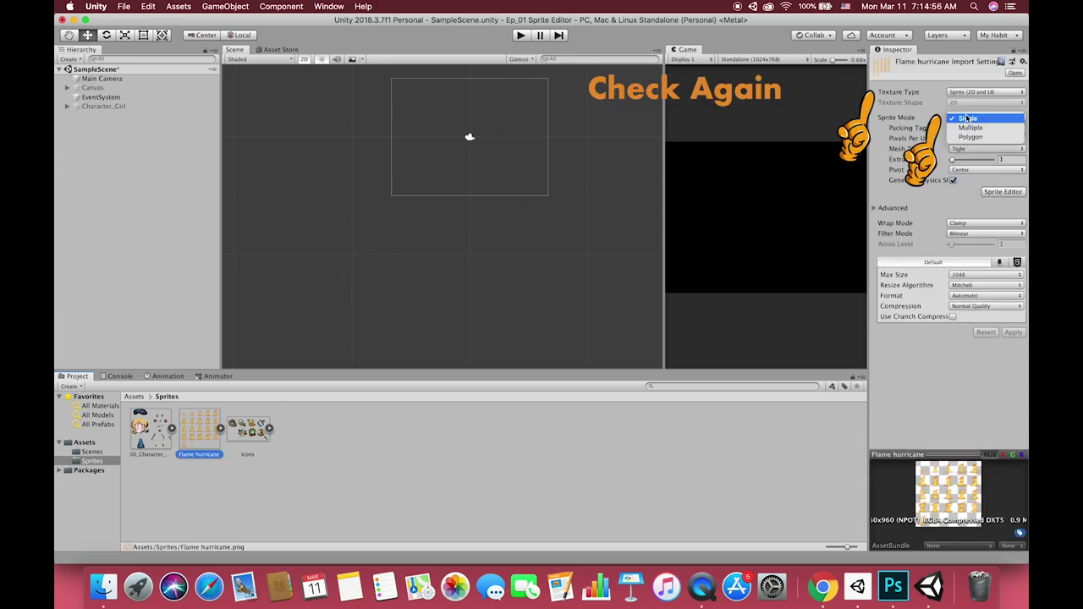
left_click(972, 128)
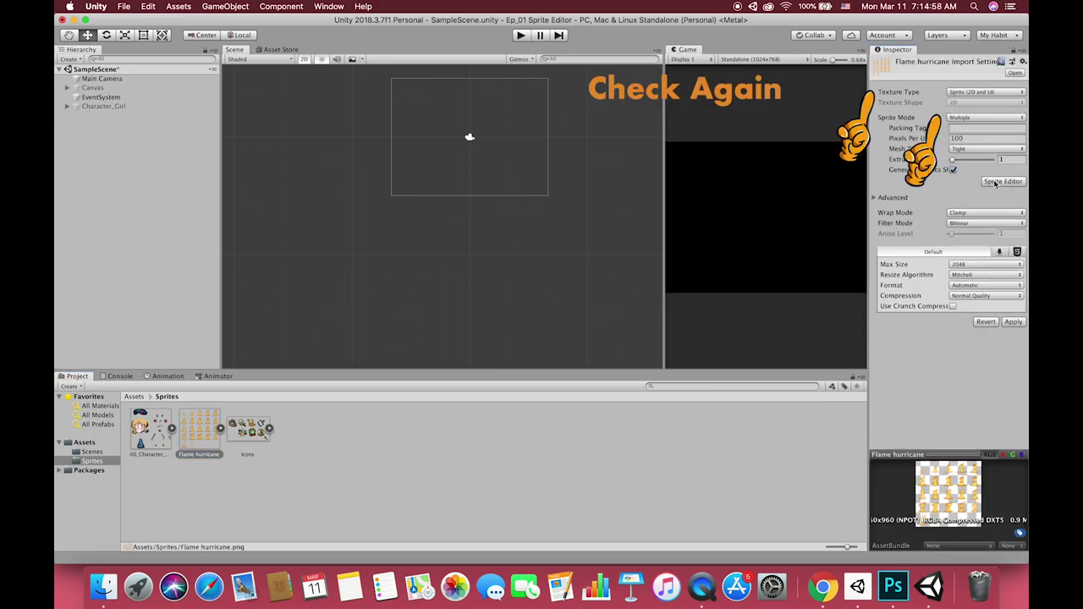
- Slice the Flame hurricane sheet in the Sprite Editor with Grid By Cell Count, using 5 columns and 5 rows
left_click(996, 182)
left_click(628, 204)
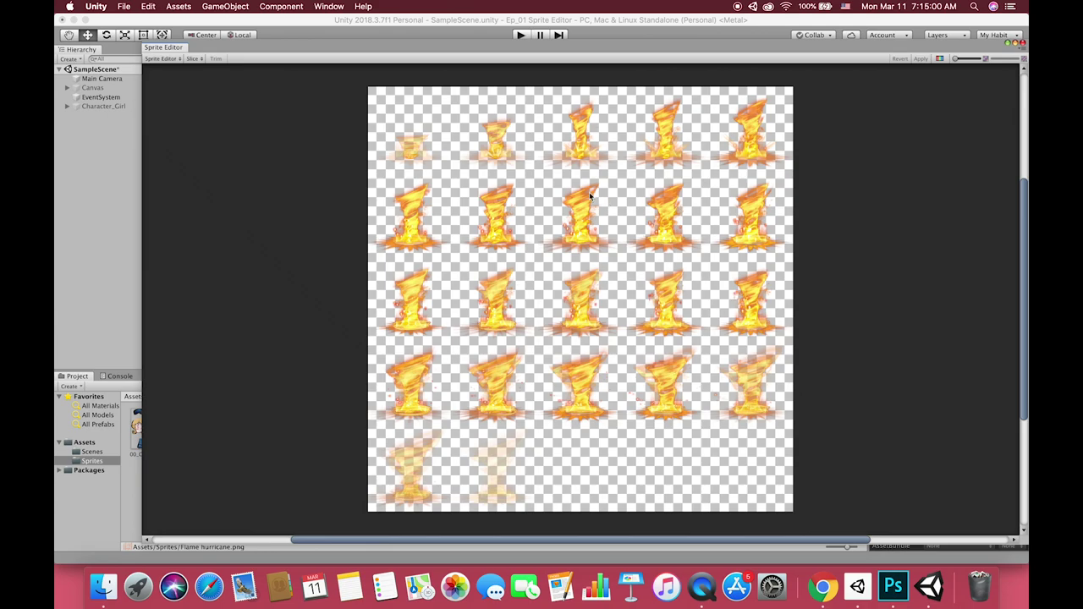
left_click(201, 59)
left_click(291, 70)
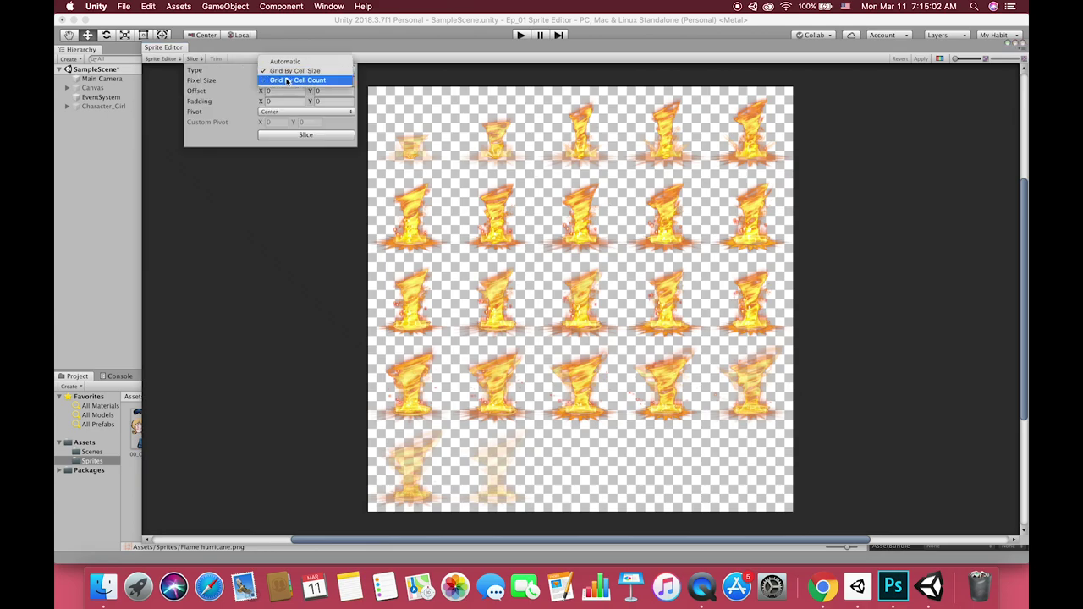
left_click(306, 81)
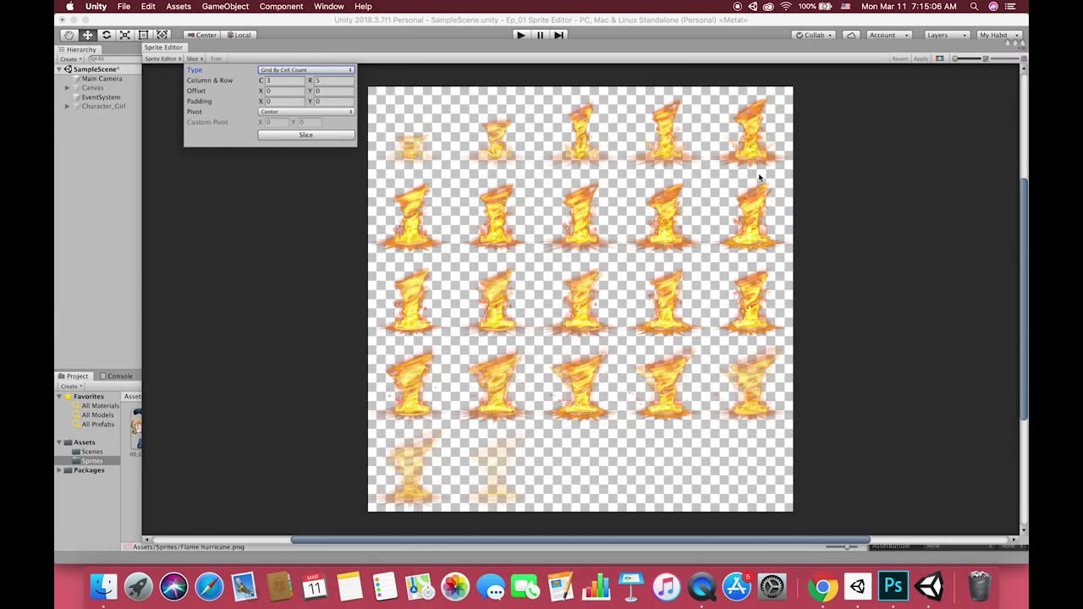
left_click(271, 79)
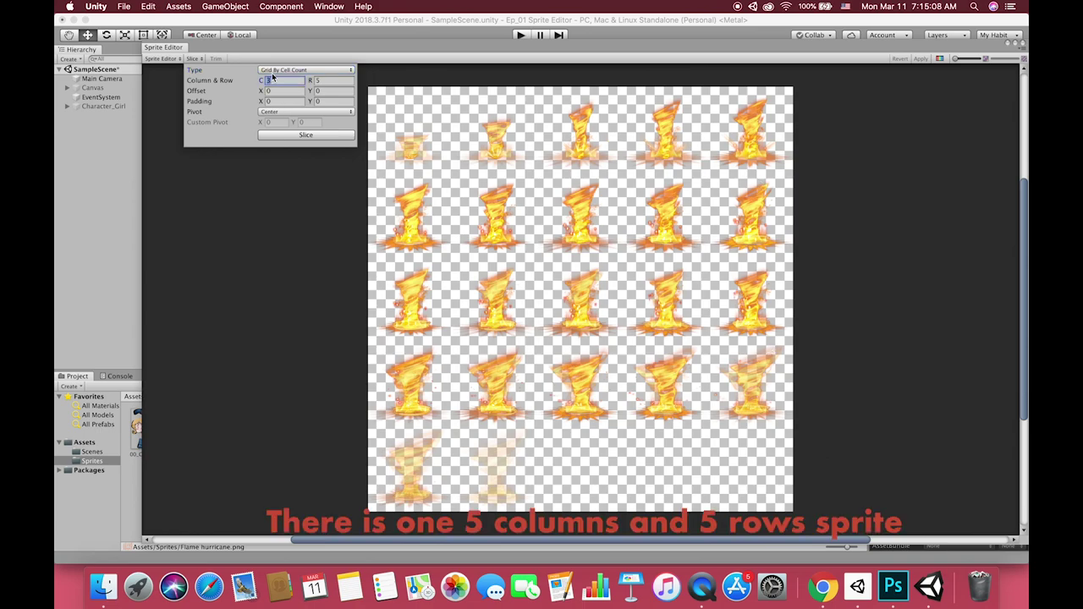
left_click(297, 136)
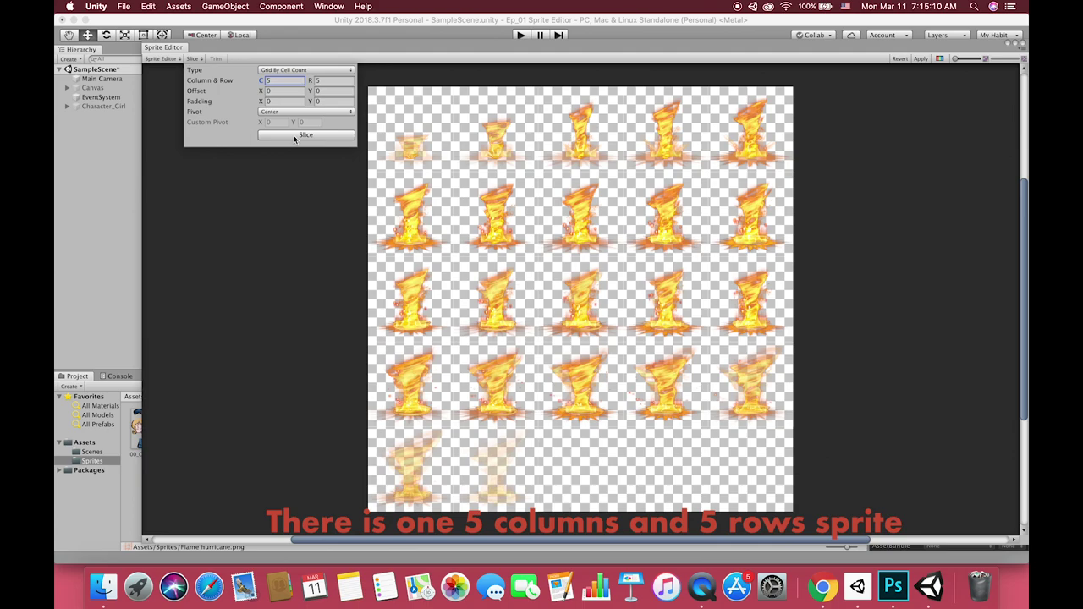
- Check several of the sliced flame cells and close the Sprite Editor with the slicing applied
left_click(423, 153)
left_click(411, 315)
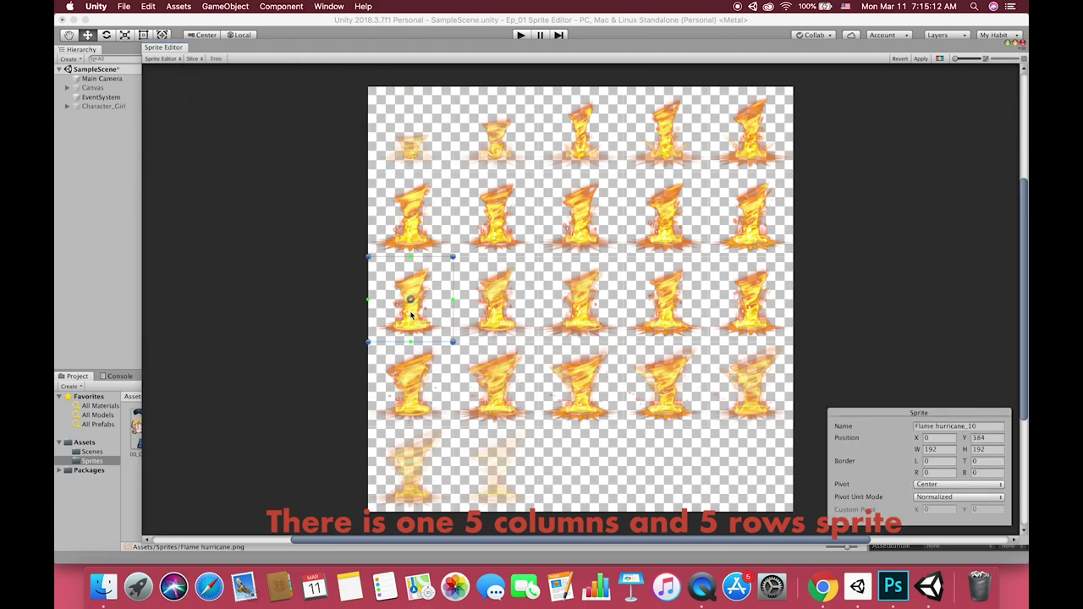
left_click(489, 314)
left_click(488, 381)
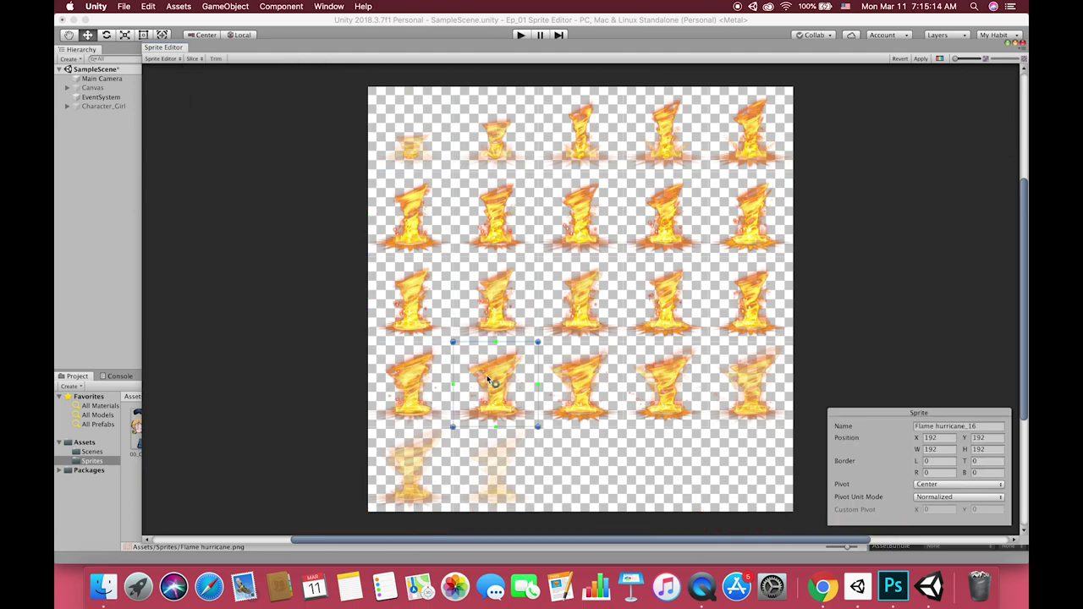
left_click(414, 401)
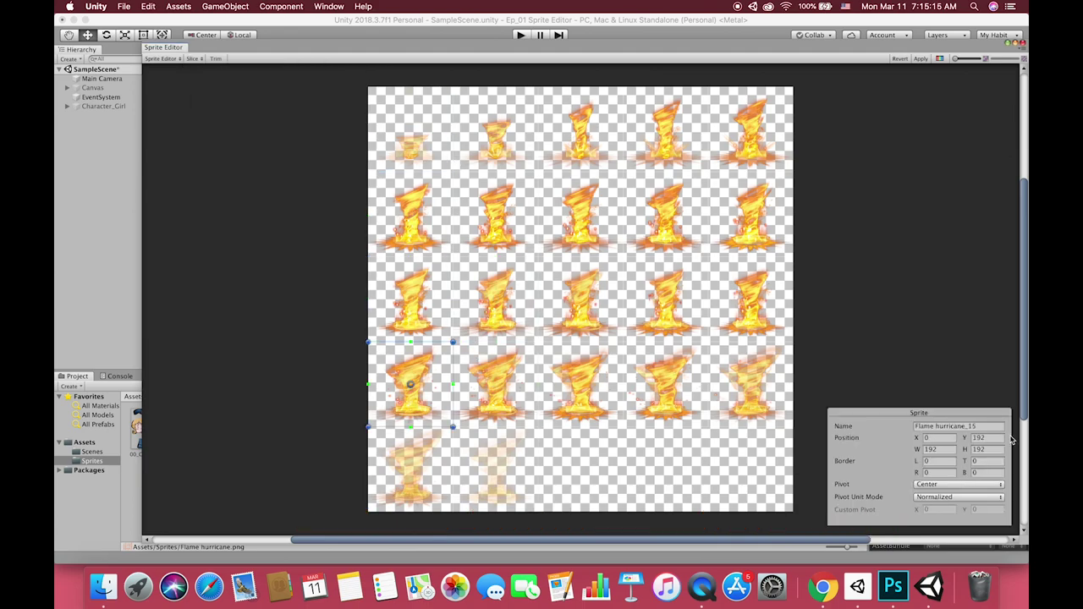
left_click(1021, 43)
- Place all the sliced Flame hurricane frames in the scene as one animated object, saving the animation as FLame
left_click(219, 429)
left_click(249, 435)
key("super+a")
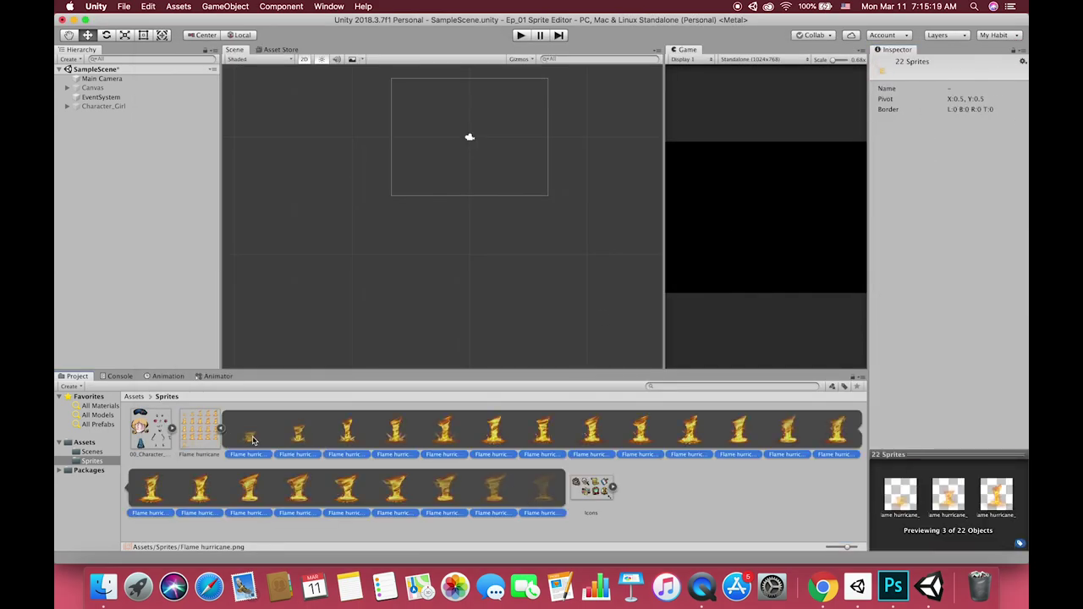
left_click_drag(252, 439, 472, 138)
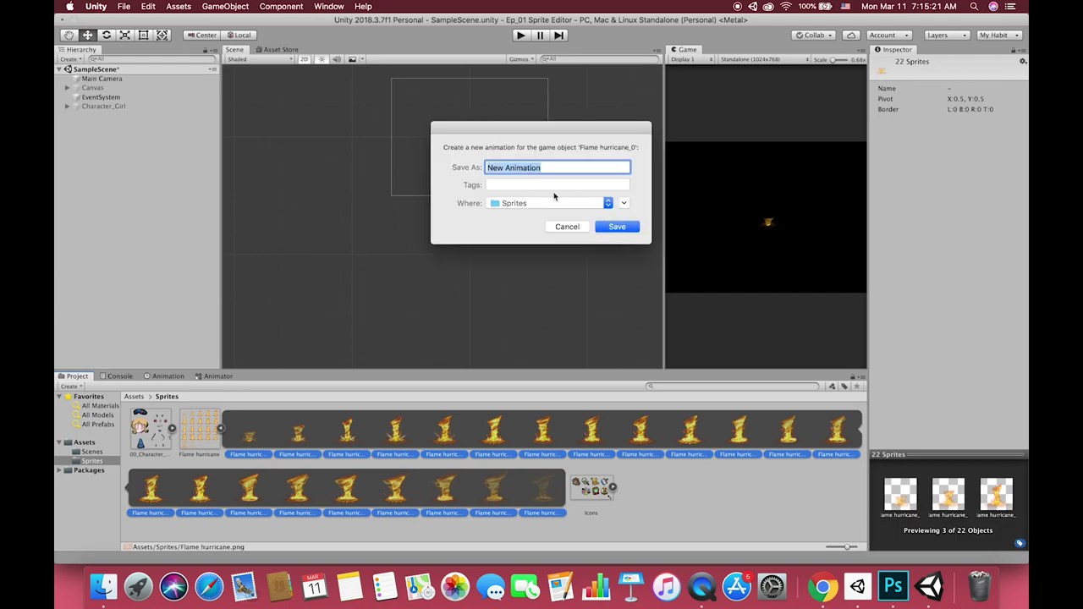
type("FLame")
key("Return")
- Scale the Flame hurricane_0 object to 4 on X and Y and play its flame animation clip
left_click(931, 118)
type("4")
key("Tab")
type("4")
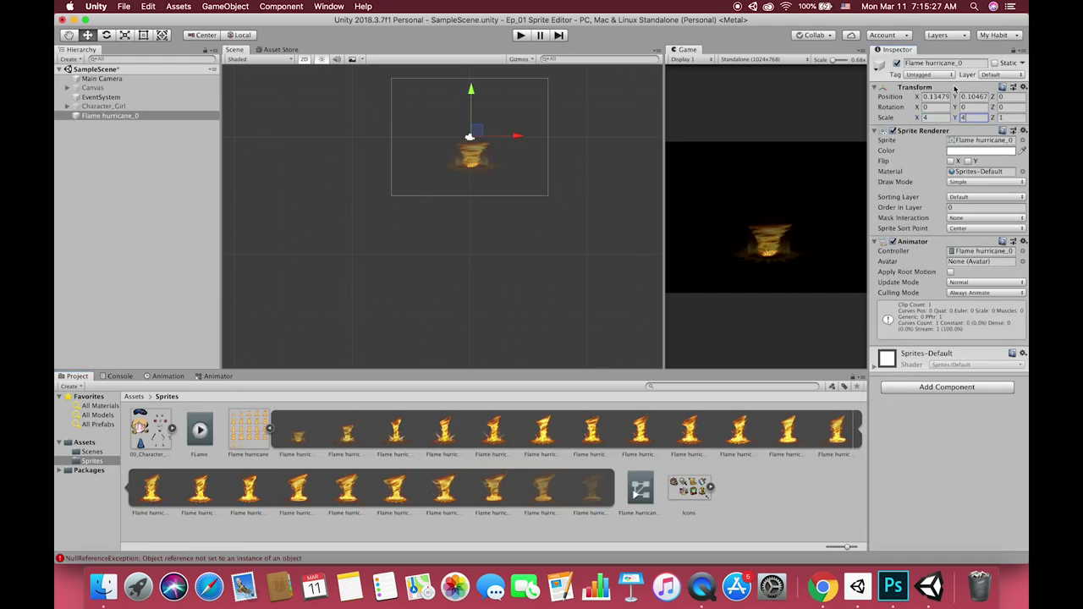
left_click(217, 376)
left_click(167, 376)
left_click(134, 385)
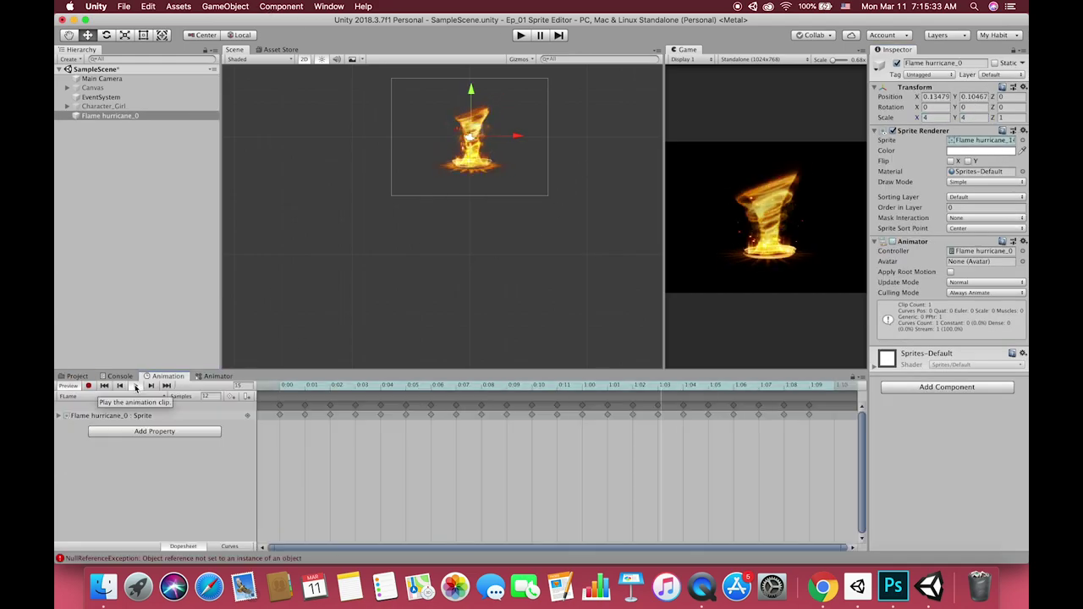
- Create a folder named Animations directly under Assets
left_click(119, 376)
left_click(79, 377)
left_click(208, 441)
left_click(91, 443)
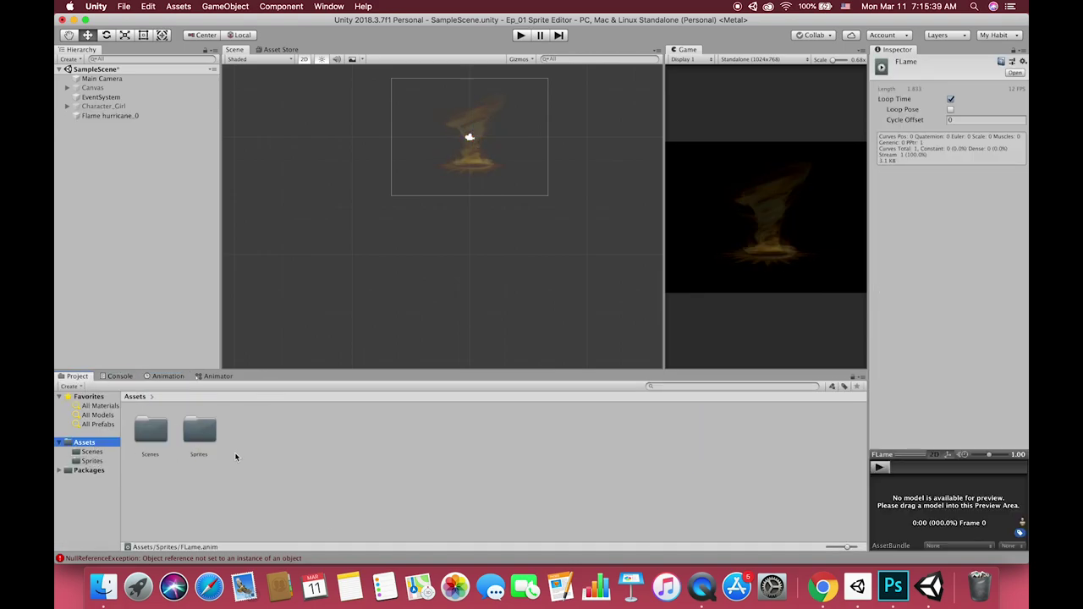
right_click(263, 457)
left_click(449, 147)
type("Animations")
key("Return")
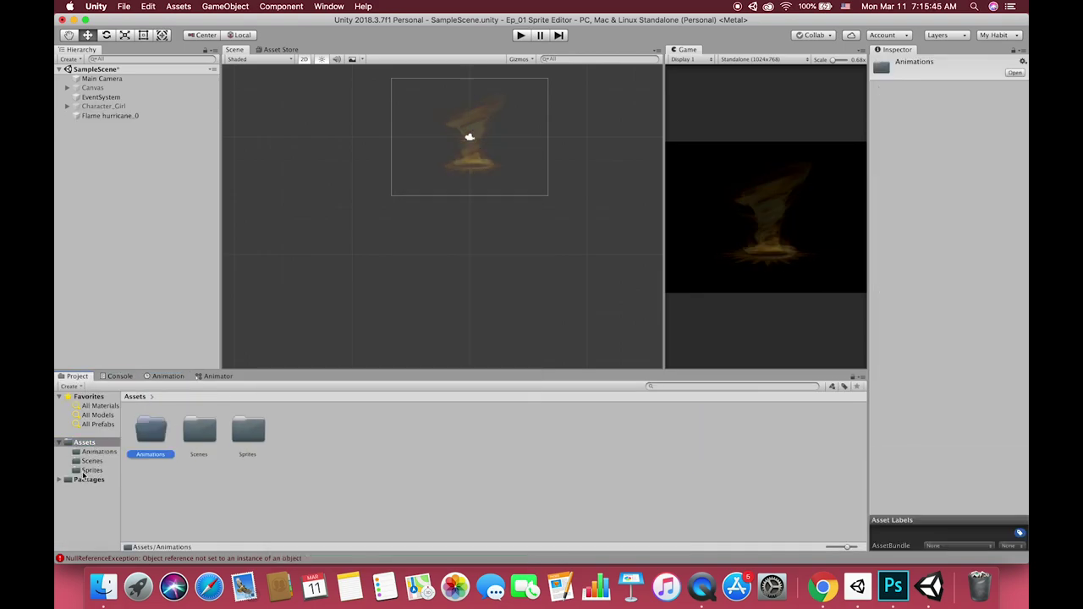
- Move the FLame animation and the Flame hurricane_0 animator controller from Sprites into the Animations folder
left_click(83, 470)
left_click_drag(200, 428, 97, 451)
left_click_drag(247, 427, 96, 451)
- Switch to Chrome and search Google Images for "unity sprite"
left_click(104, 587)
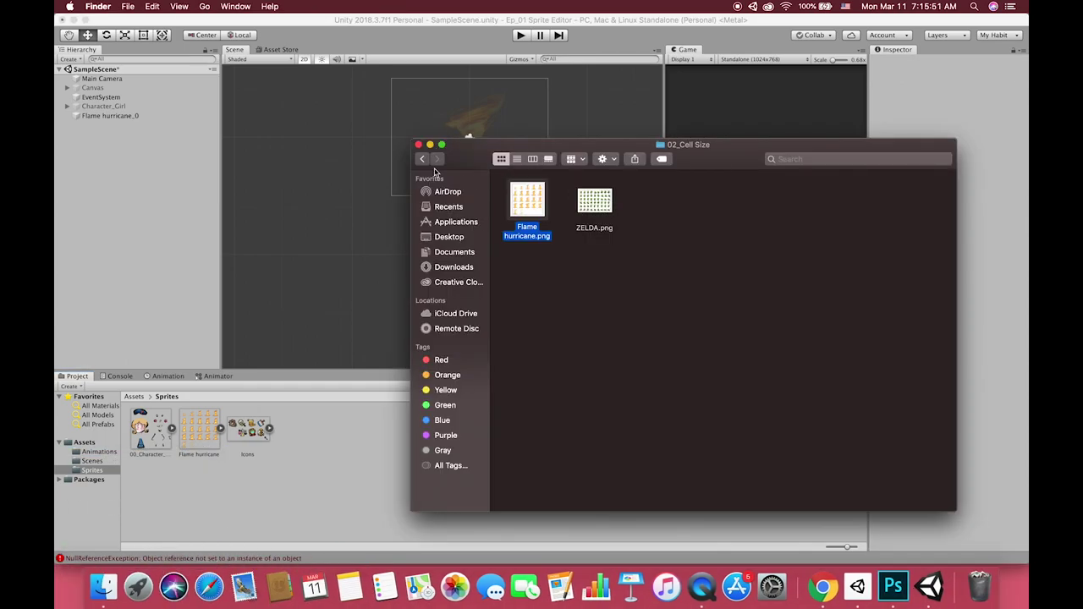
left_click(821, 586)
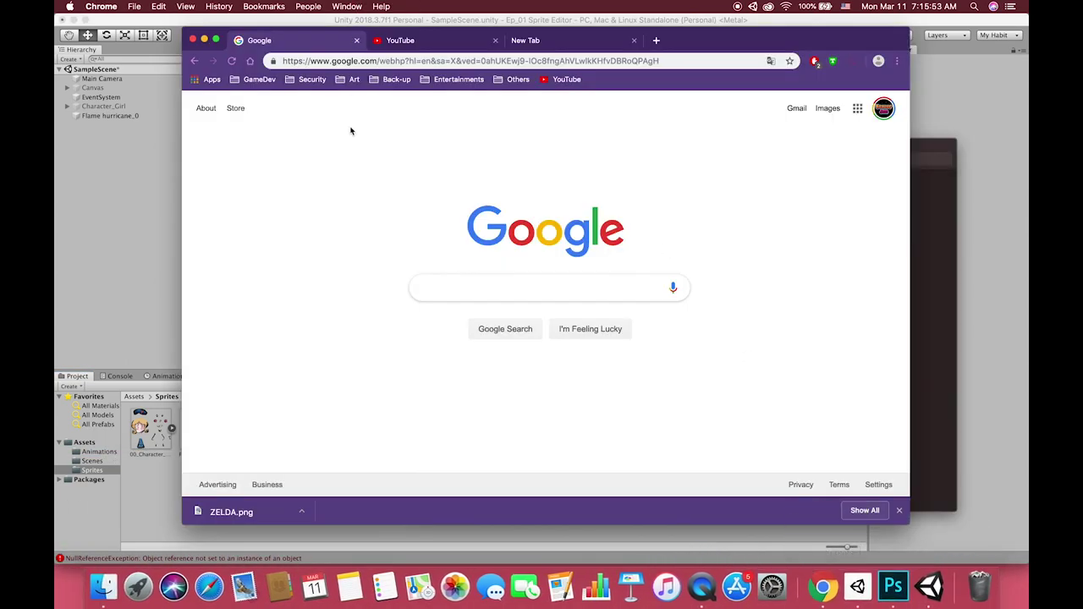
type("unity sprite")
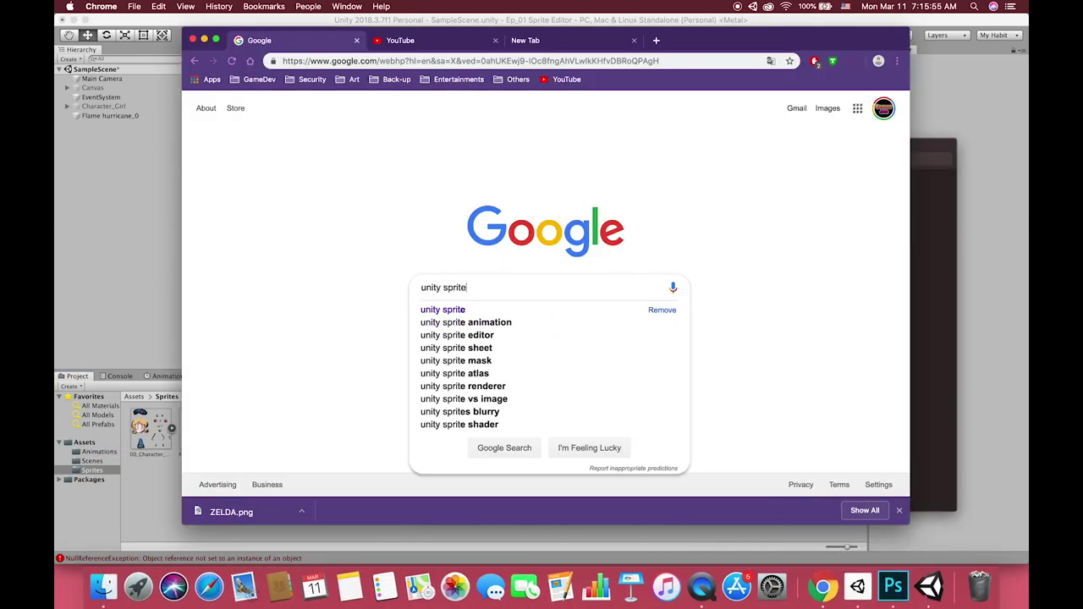
key("Return")
left_click(317, 148)
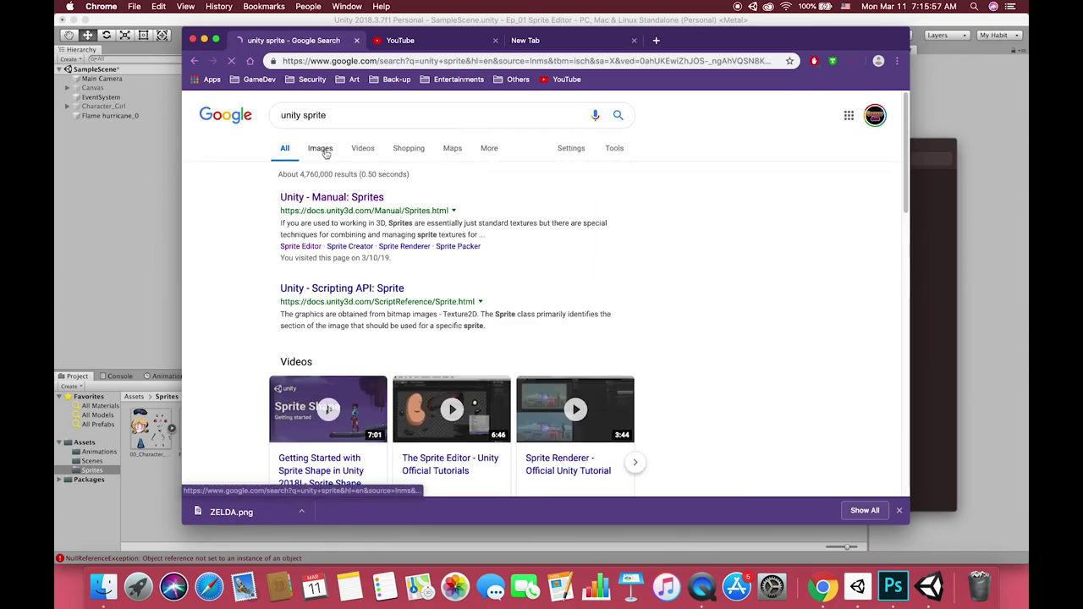
- Open the green character sprite sheet in the image results and look through its related sprite sheets
scroll(473, 321, "down", 1)
left_click(493, 382)
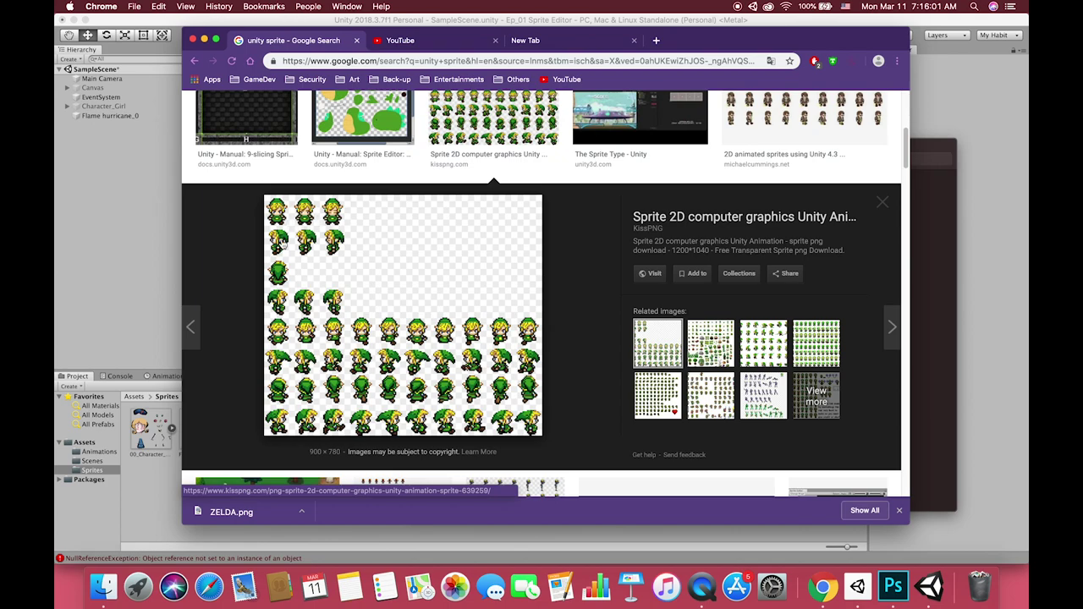
left_click(710, 342)
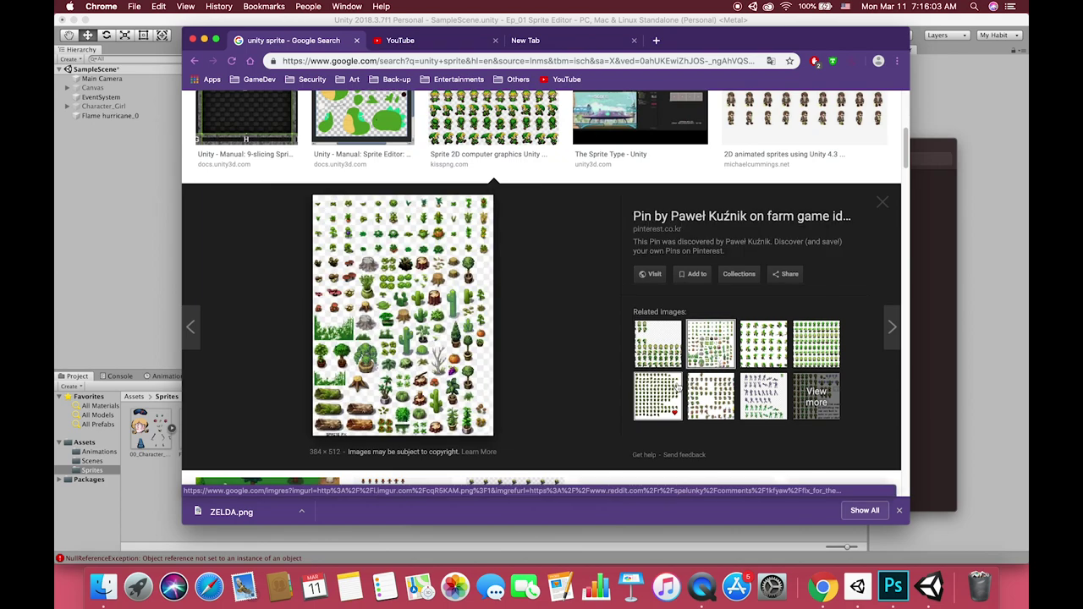
left_click(673, 393)
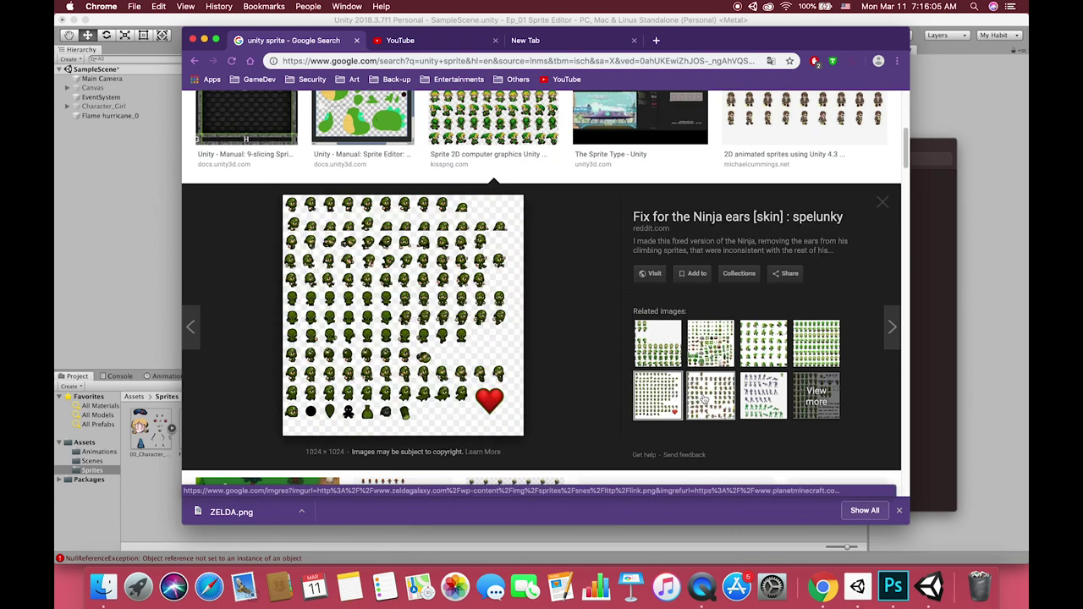
left_click(706, 396)
left_click(763, 386)
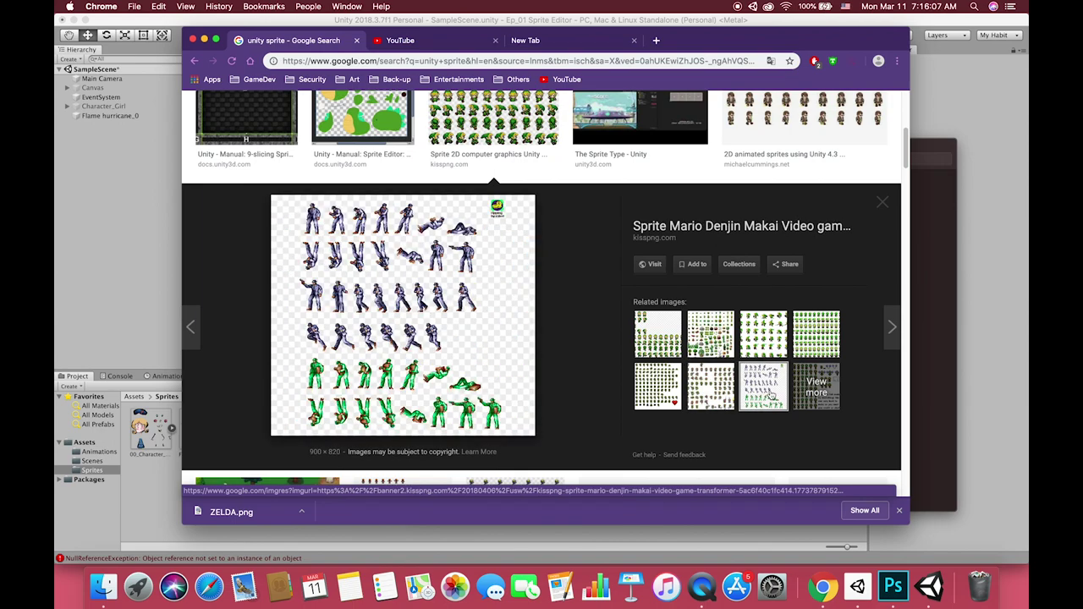
left_click(833, 345)
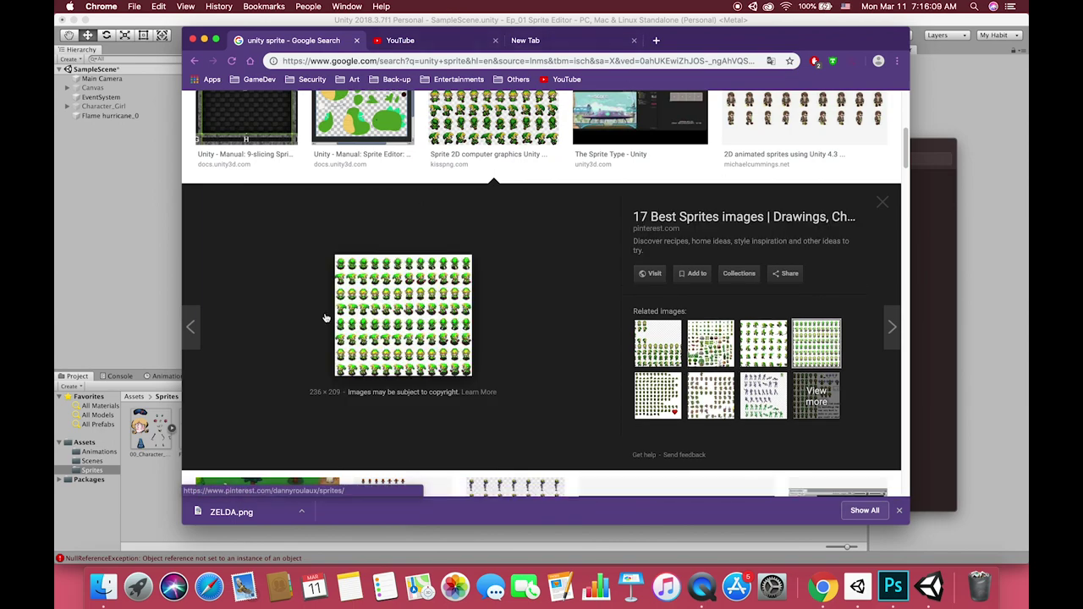
- Switch to Finder, open the 03_Cell Count folder and import 01_House_02.png into the Unity project's Sprites folder
left_click(150, 510)
left_click(104, 586)
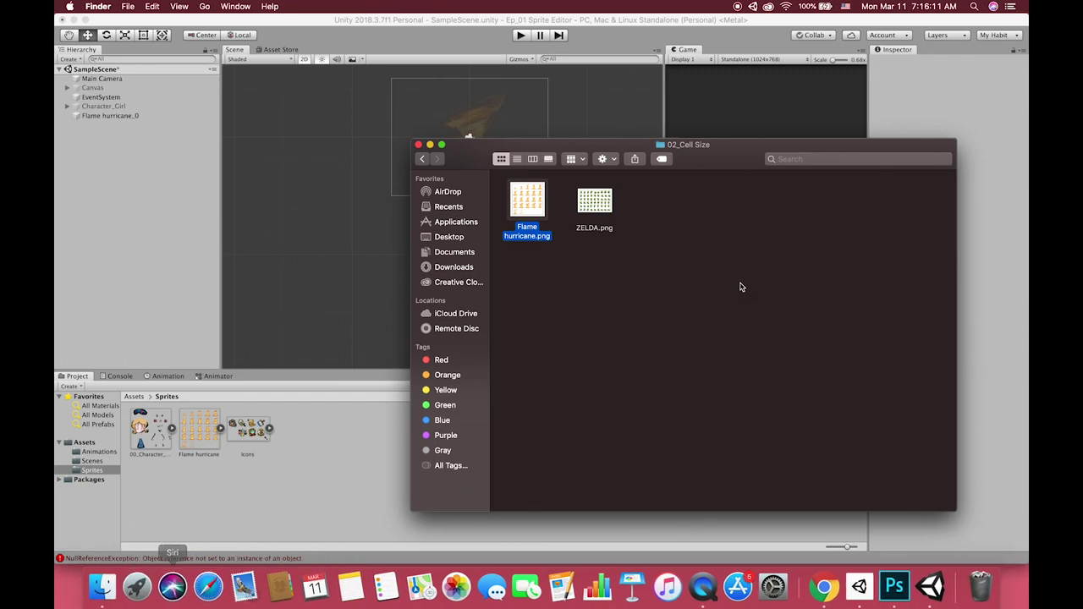
left_click(424, 159)
left_click(673, 208)
double_click(722, 208)
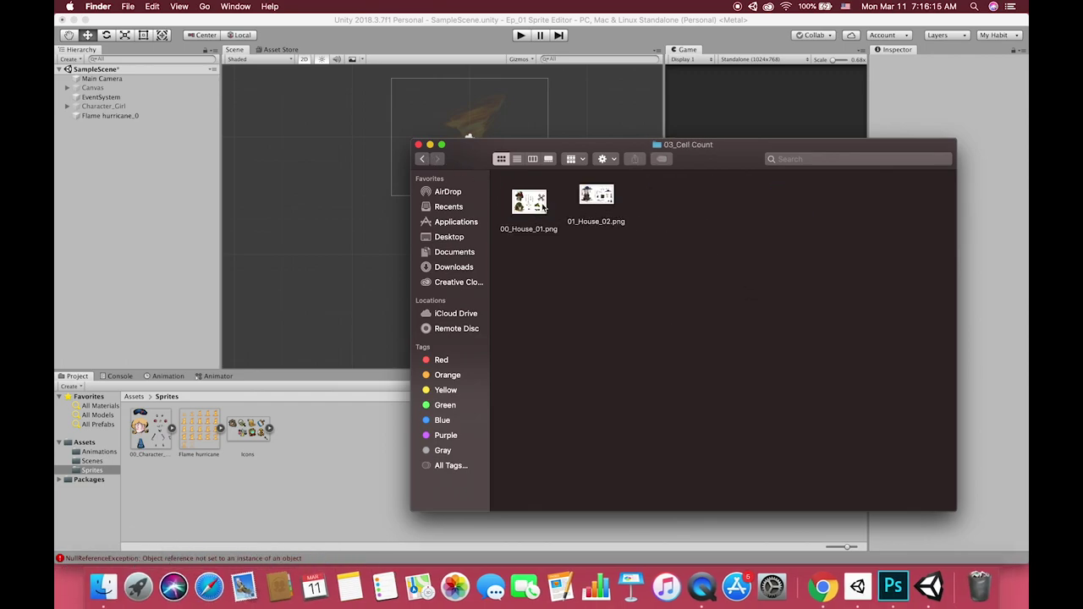
left_click_drag(589, 192, 332, 438)
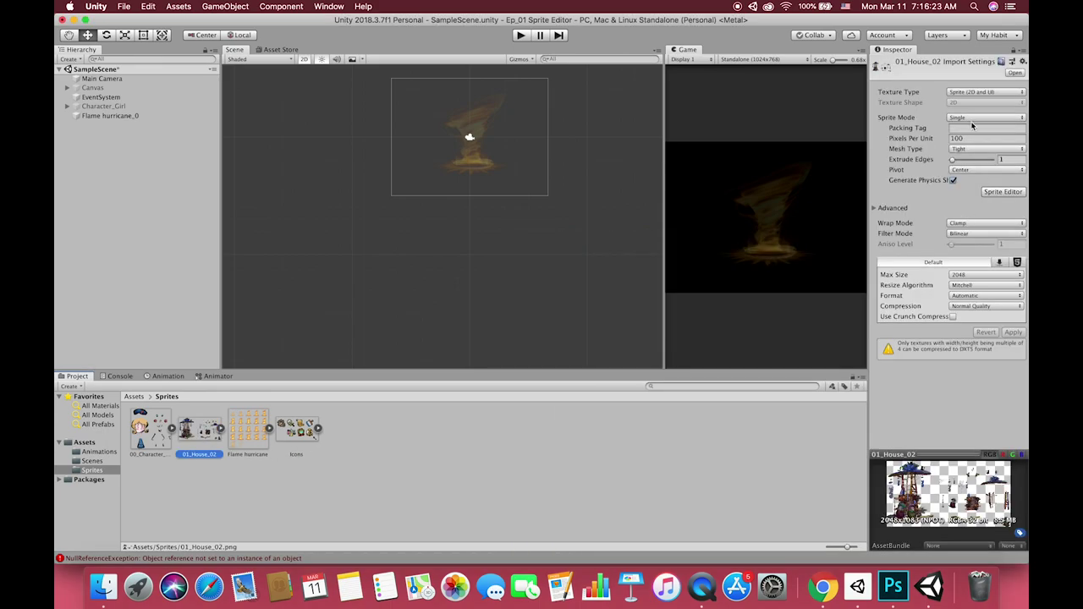
- Set 01_House_02's Sprite Mode to Multiple with Texture Type Sprite (2D and UI), and open the Sprite Editor, applying the import settings
left_click(973, 118)
left_click(973, 127)
left_click(981, 92)
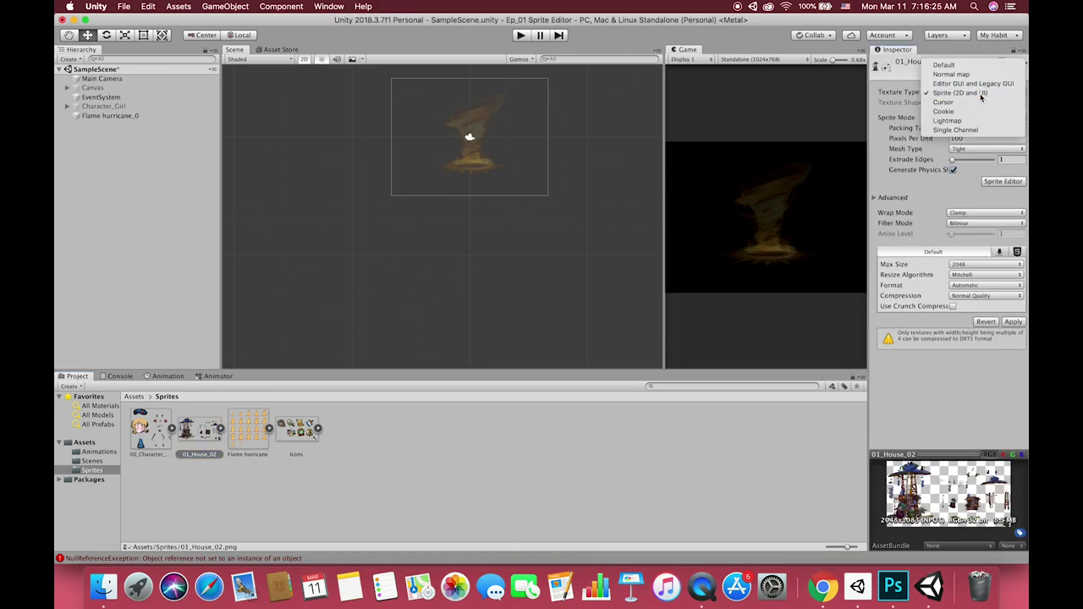
left_click(981, 95)
left_click(1002, 181)
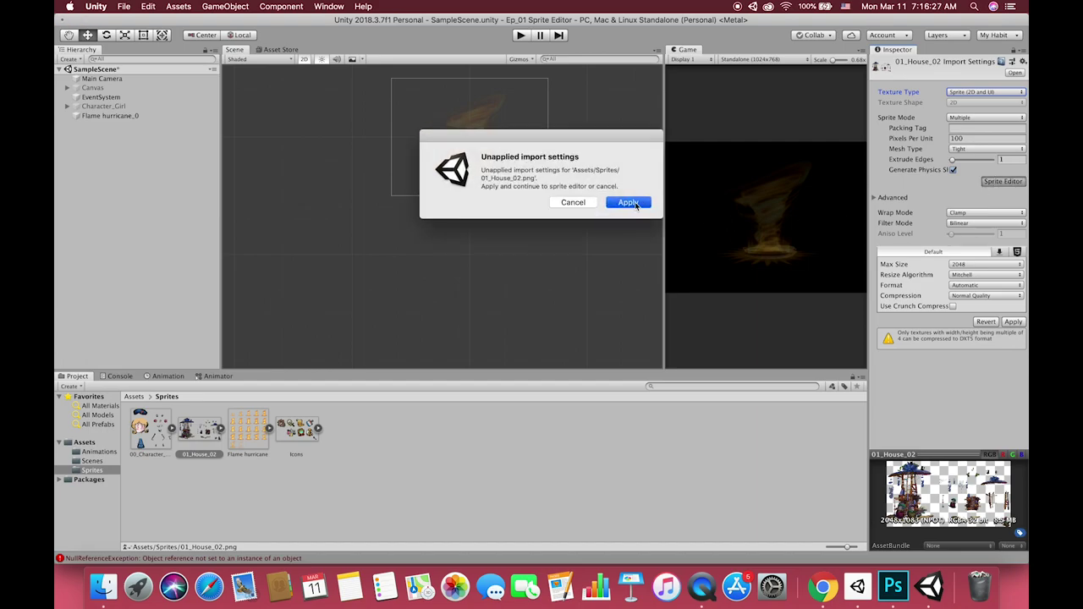
left_click(581, 206)
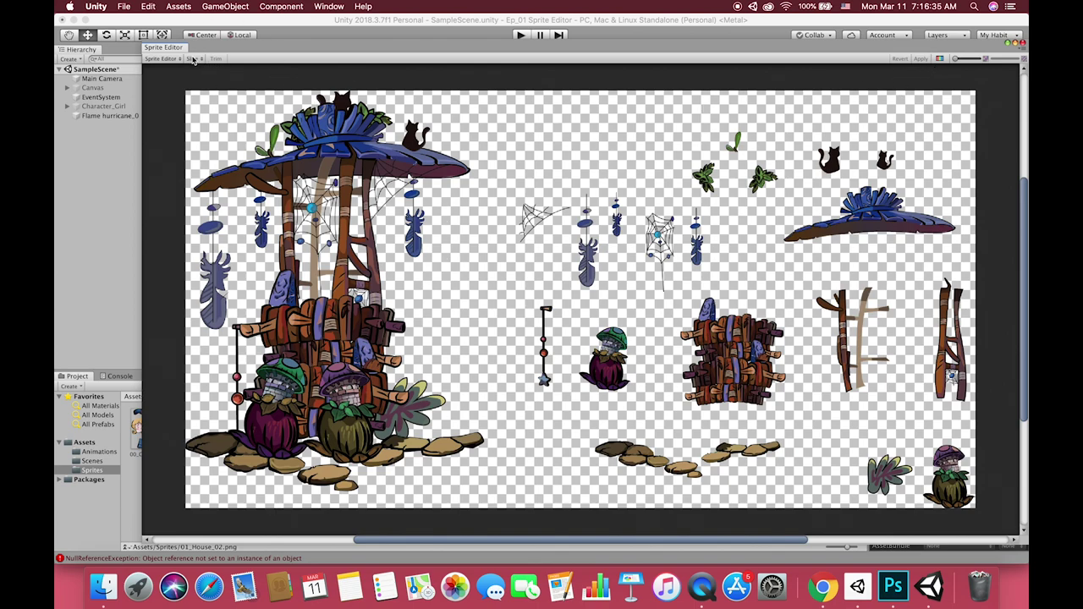
- Slice the 01_House_02 sheet with the Automatic type, Center pivot and the Delete Existing method
left_click(193, 59)
left_click(285, 71)
left_click(296, 55)
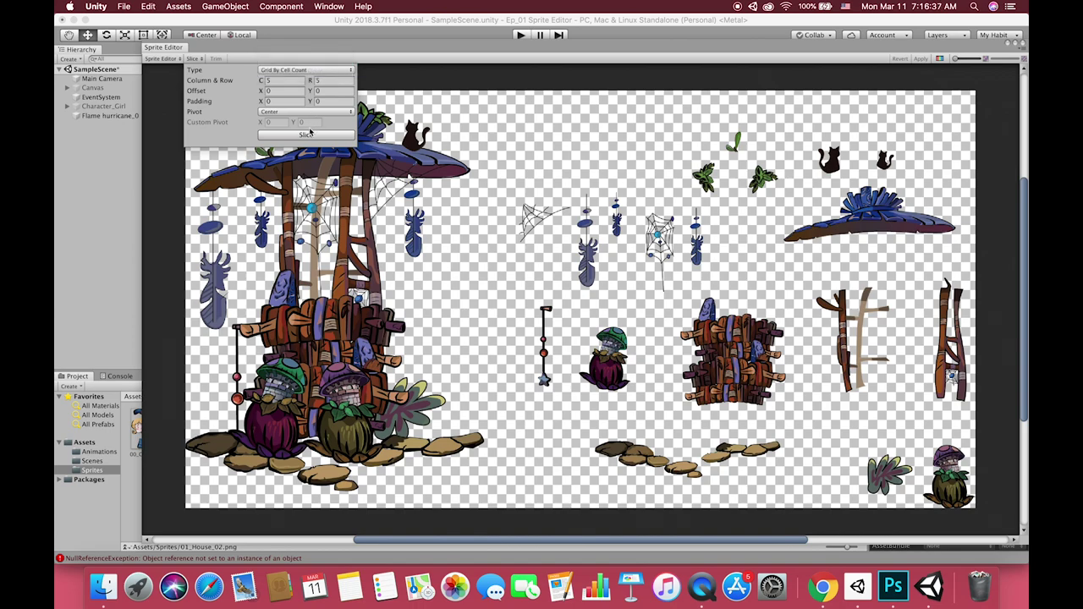
left_click(306, 135)
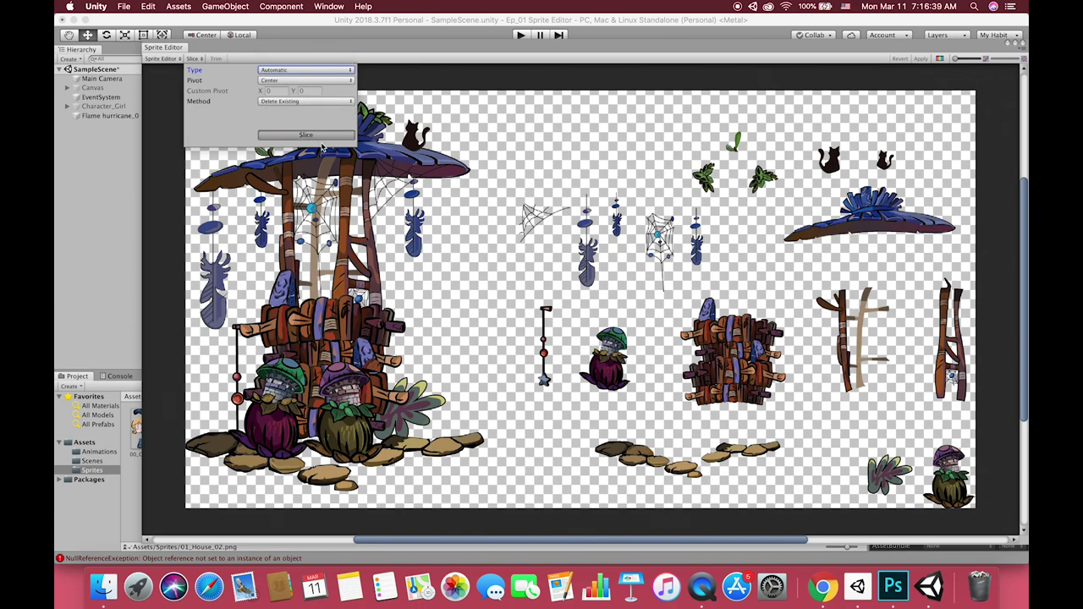
- Examine the automatic slice outlines in alpha view, including the slice around the small stone path piece
left_click(939, 58)
left_click(733, 454)
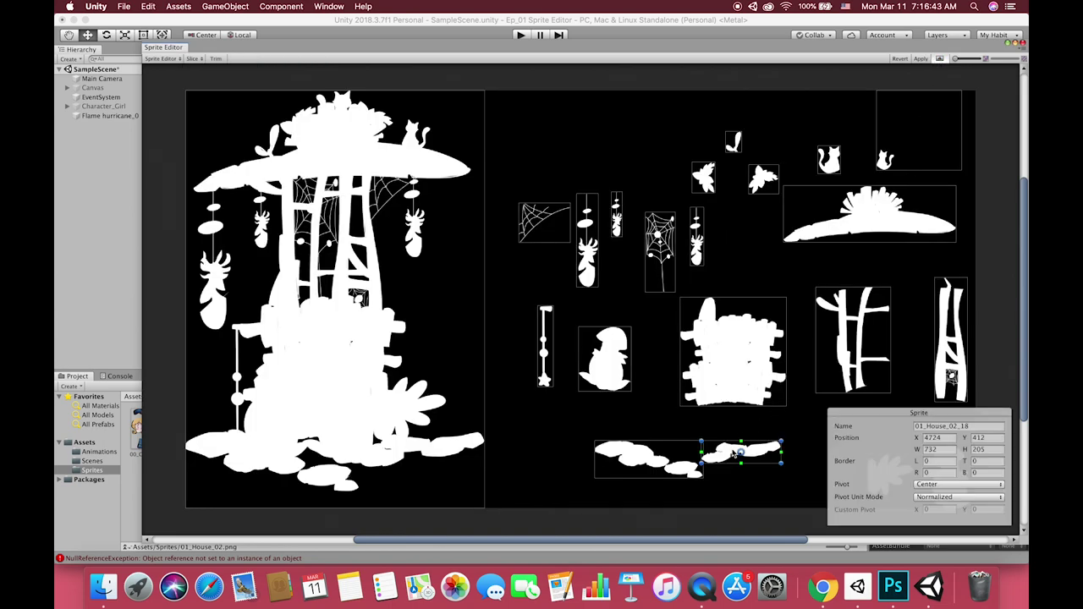
left_click_drag(1020, 402, 1024, 447)
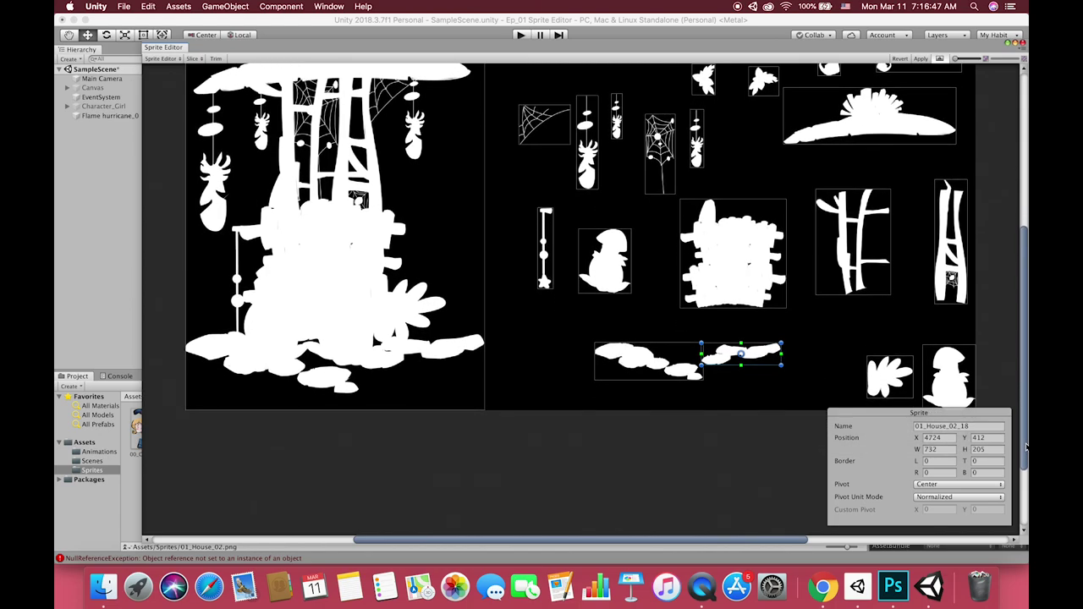
left_click_drag(1021, 349, 1022, 319)
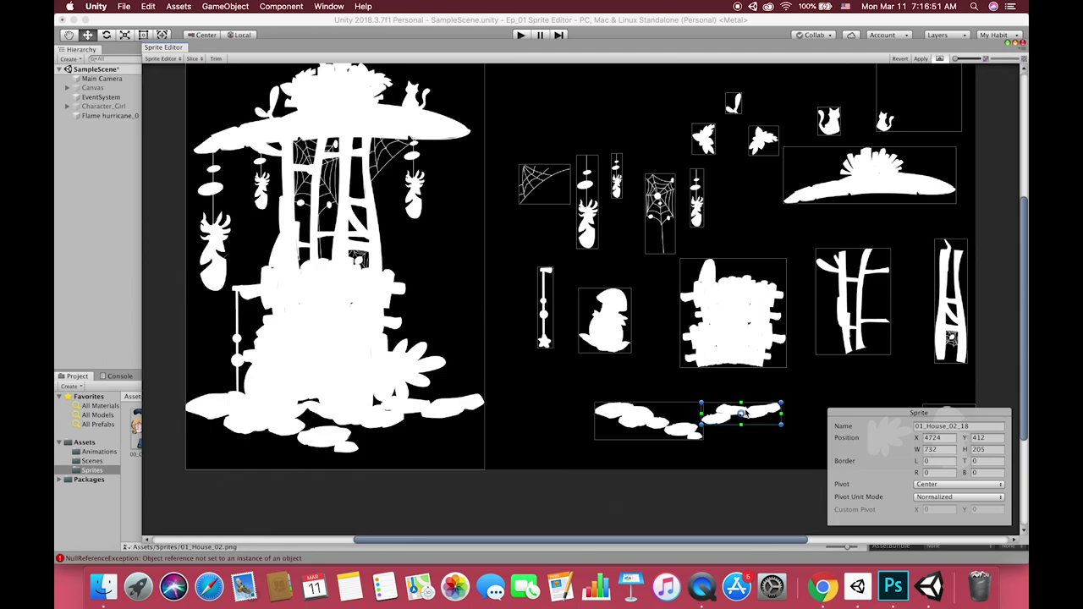
left_click(939, 59)
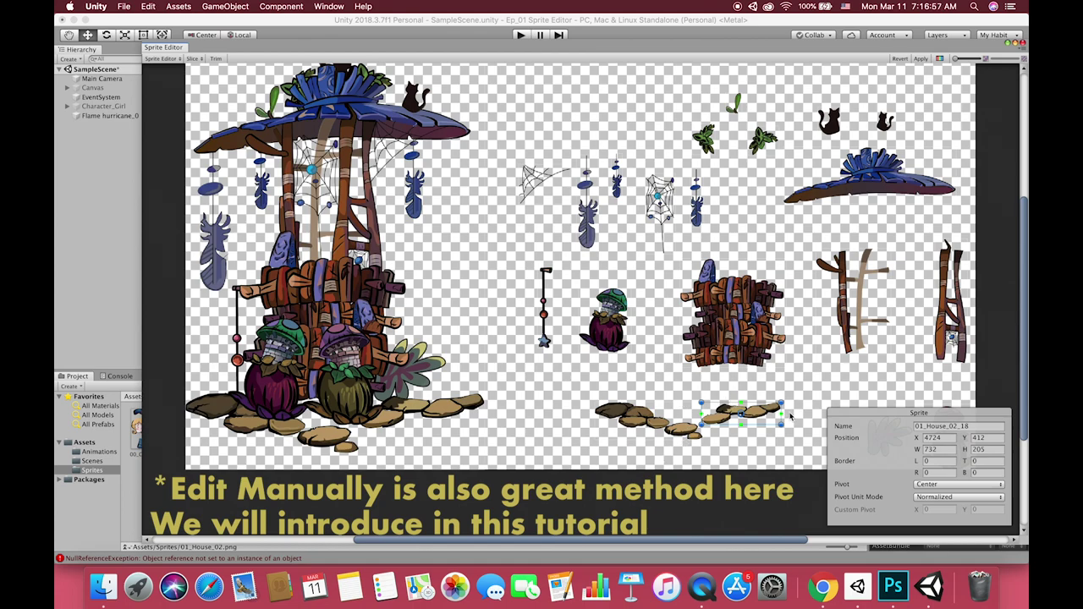
- Reslice the house sheet using Grid By Cell Count with 4 columns and 5 rows
left_click(196, 59)
left_click(286, 71)
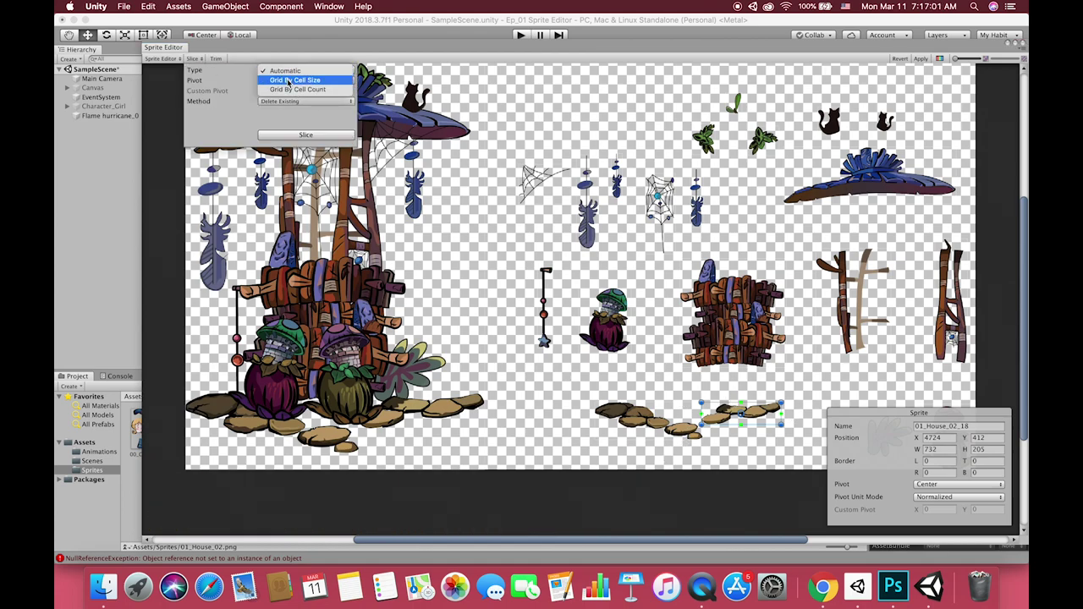
left_click(292, 89)
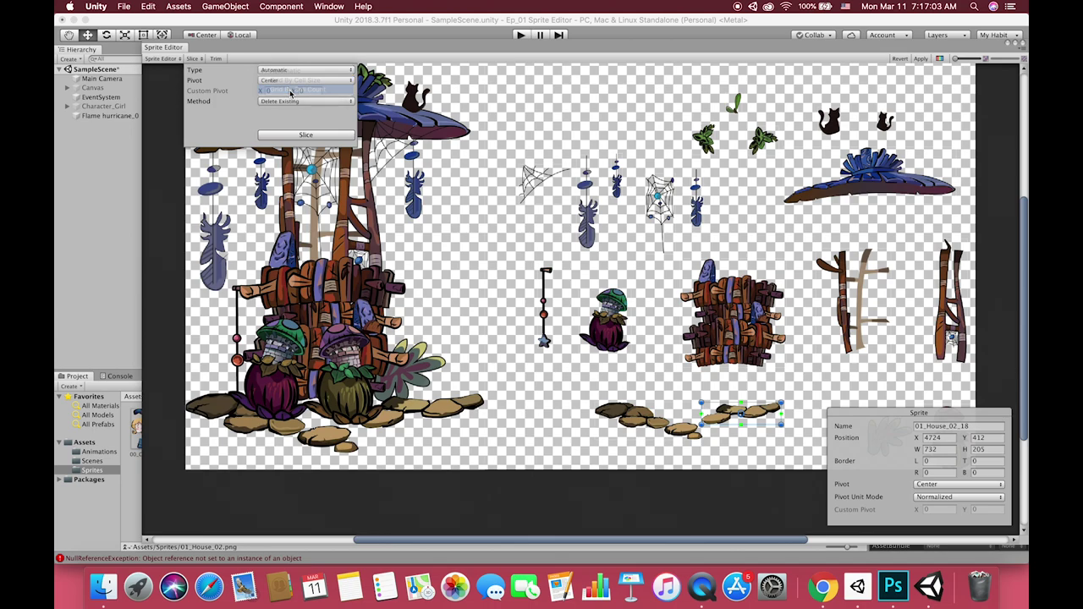
left_click(287, 80)
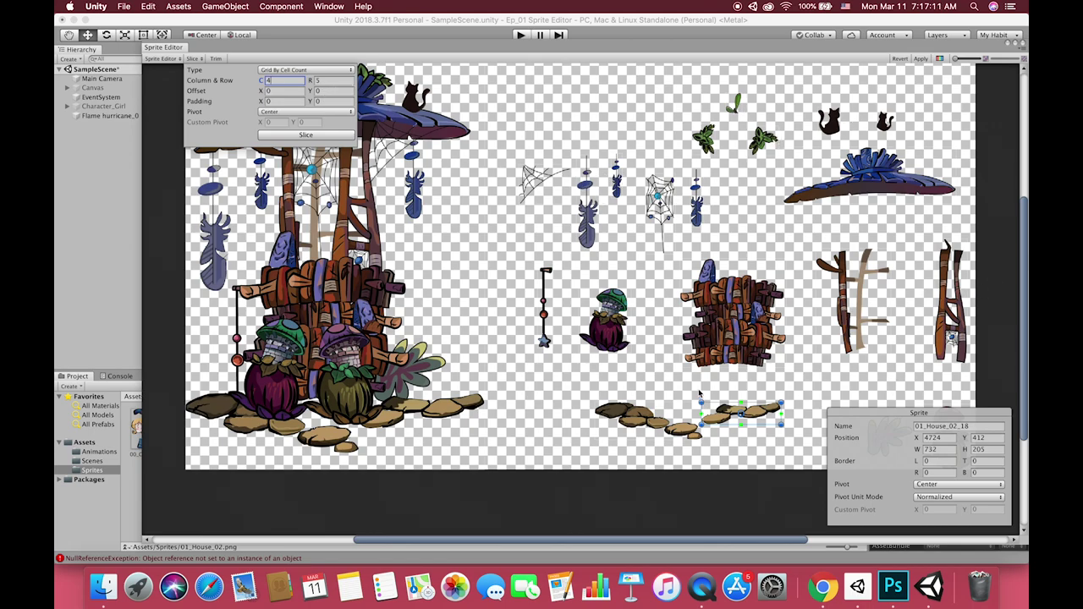
left_click(305, 137)
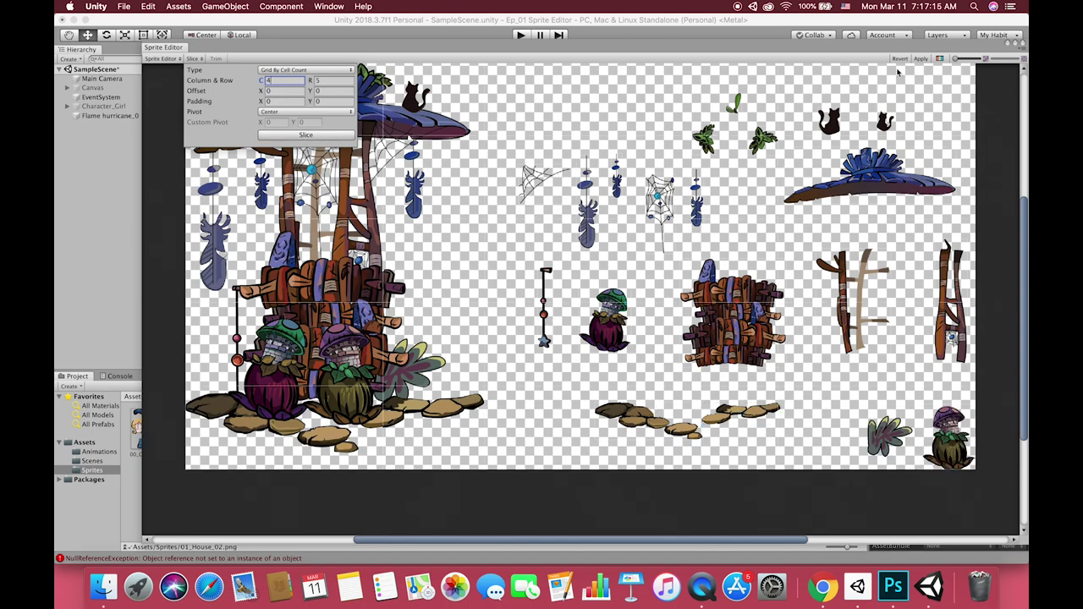
- In alpha view, resize two cells of the top grid row to fit tightly around the two separate cats
left_click(939, 59)
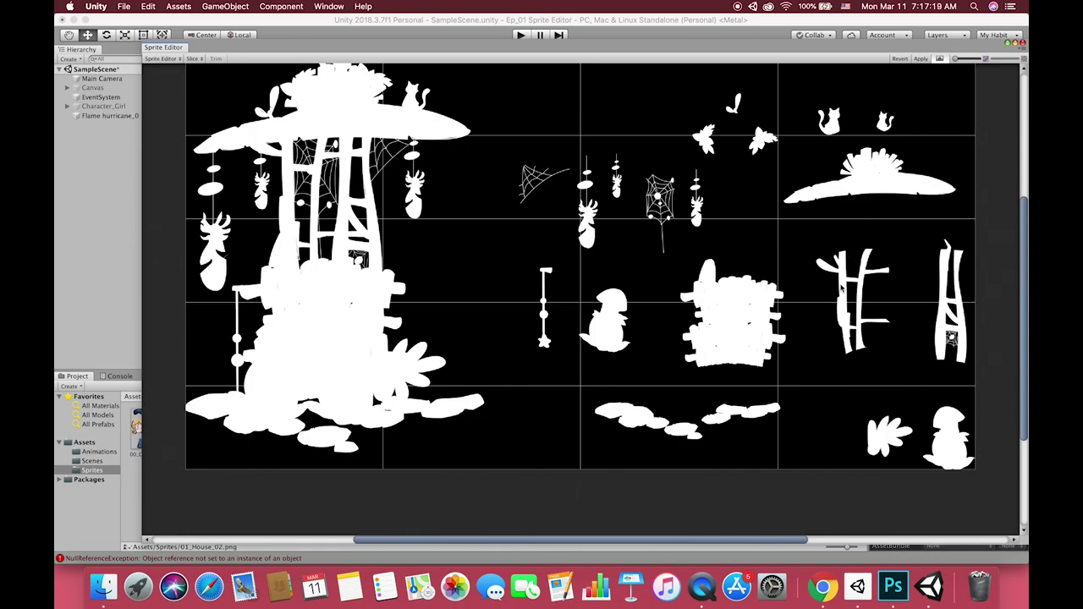
left_click(858, 107)
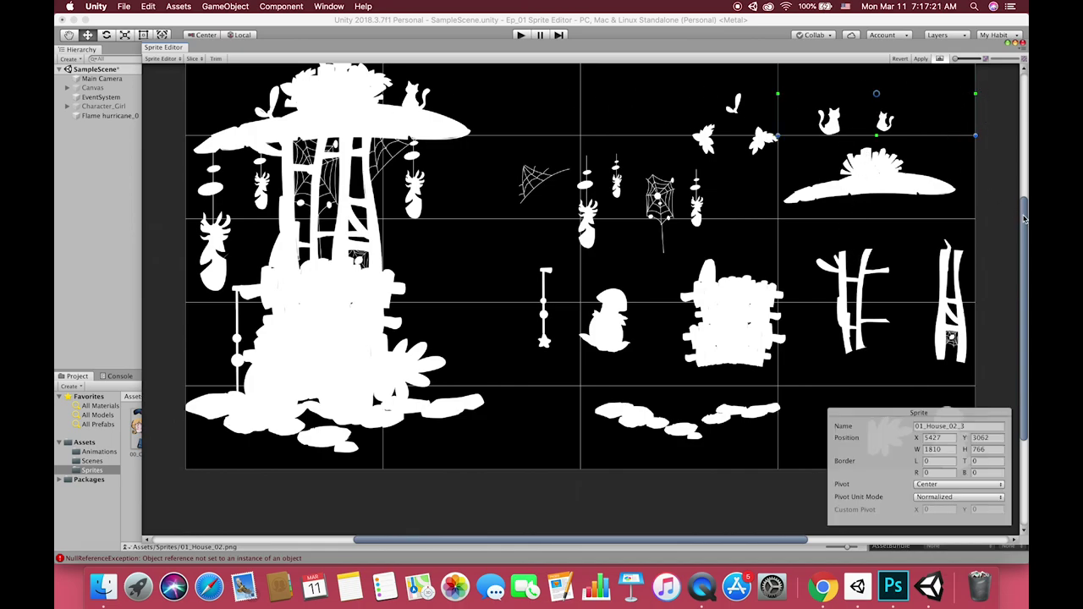
left_click_drag(1023, 220, 1023, 182)
left_click_drag(975, 127, 899, 181)
left_click_drag(777, 212, 871, 211)
left_click_drag(753, 188, 819, 187)
left_click_drag(647, 127, 815, 181)
- Reposition an empty top-row cell toward the leaf clusters and fit another cell around the separate roof
left_click(555, 177)
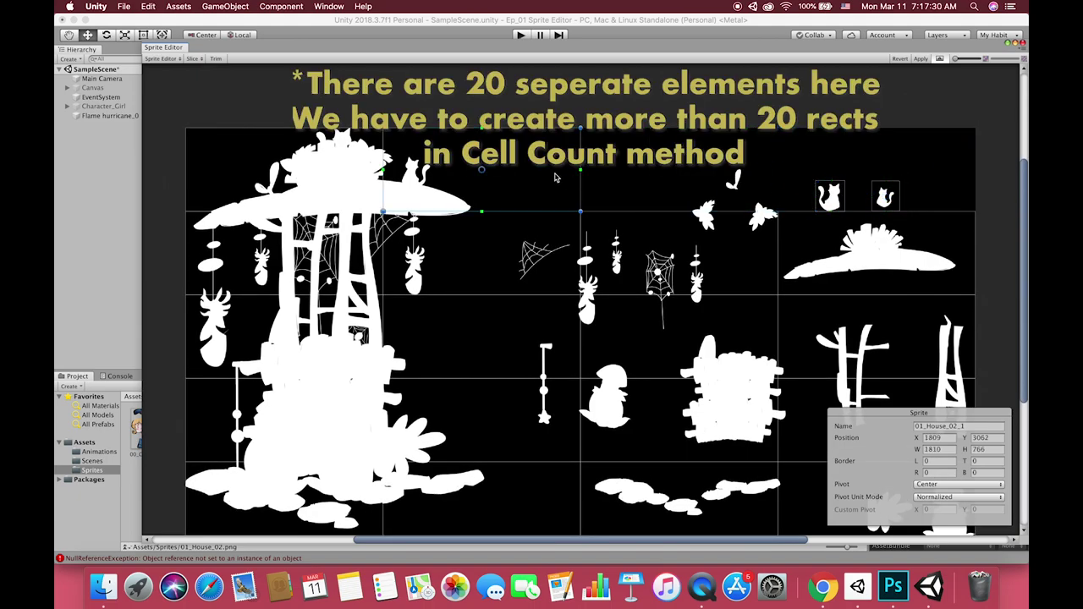
left_click_drag(555, 178, 780, 232)
left_click(875, 309)
left_click_drag(876, 337, 897, 260)
left_click_drag(877, 302, 877, 282)
left_click_drag(976, 219, 959, 221)
- Fit two grid cells around the two separate tree-trunk frames
left_click_drag(1021, 336, 1021, 389)
left_click_drag(900, 312, 900, 243)
left_click_drag(777, 286, 929, 335)
left_click(678, 333)
left_click_drag(678, 333, 800, 273)
left_click_drag(703, 293, 812, 326)
- Fit cells around the mushroom gnome in the sheet's bottom corner and the leafy plant beside it
left_click(795, 365)
left_click_drag(778, 354, 924, 372)
left_click_drag(724, 398, 863, 398)
left_click_drag(720, 354, 854, 377)
left_click_drag(1022, 355, 1022, 378)
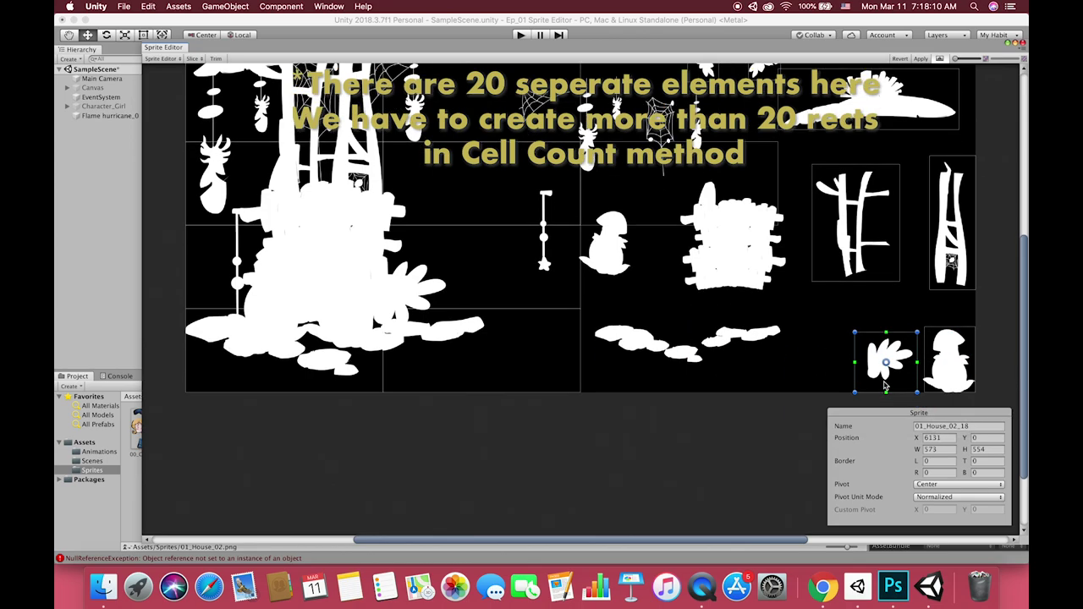
left_click_drag(886, 391, 886, 384)
- Resize the bottom-row cell to fit around the stone path pieces
left_click_drag(521, 363, 725, 363)
left_click_drag(685, 391, 684, 370)
left_click_drag(364, 363, 364, 355)
- Fit cells around the woven log wall and the purple mushroom gnome next to it
left_click_drag(664, 174, 678, 214)
left_click_drag(594, 264, 678, 292)
left_click_drag(478, 286, 538, 268)
left_click_drag(443, 290, 575, 278)
- Fit cells around the small hanging feather charm and the full spider web beside it
middle_click_drag(581, 324, 580, 434)
left_click_drag(545, 227, 671, 257)
left_click_drag(510, 281, 685, 269)
left_click_drag(402, 308, 572, 273)
key("super+z")
left_click_drag(479, 247, 640, 247)
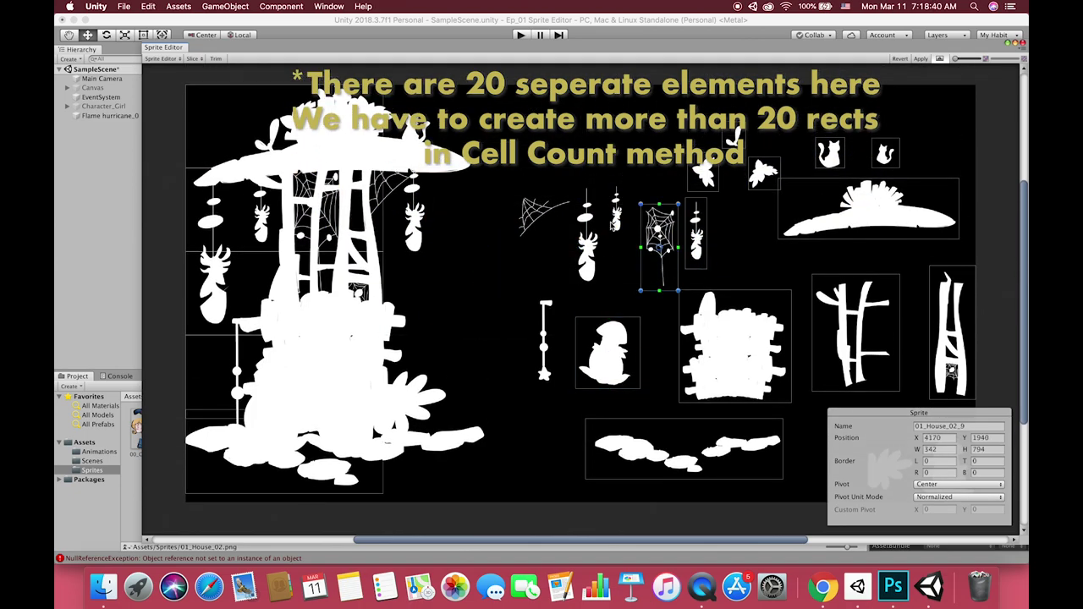
- Fit cells around the two remaining hanging feather charms and the corner spider web
left_click_drag(327, 225, 577, 238)
left_click_drag(435, 266, 626, 236)
left_click_drag(213, 166, 573, 284)
left_click_drag(292, 271, 483, 213)
left_click_drag(375, 276, 513, 241)
- Fit the last cells around the star pendant and the complete house, and apply the slicing
left_click_drag(216, 372, 392, 333)
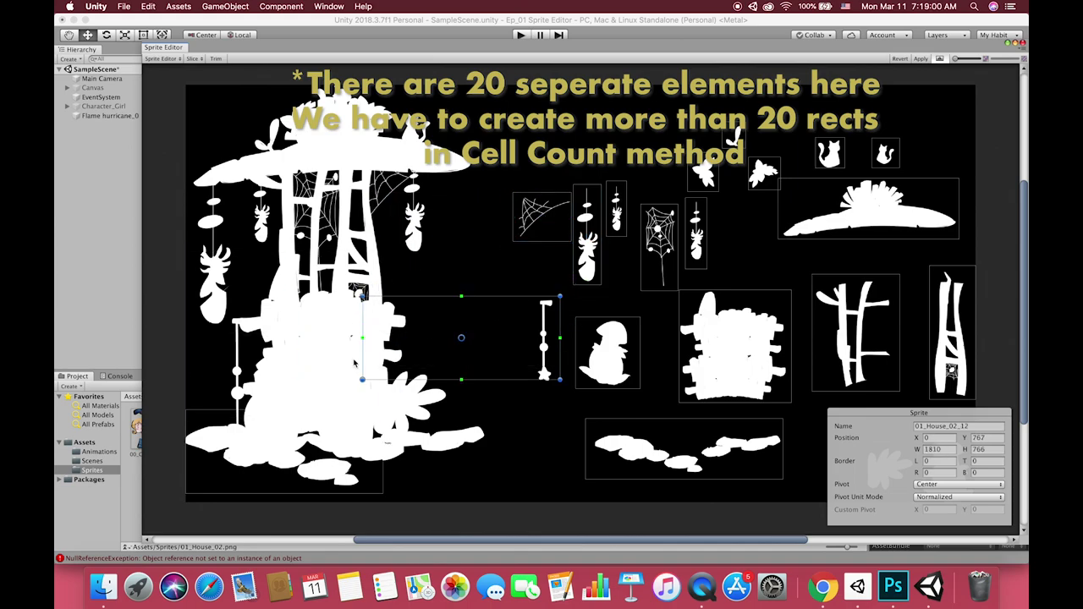
left_click_drag(362, 379, 532, 384)
left_click_drag(282, 446, 283, 456)
left_click_drag(384, 418, 490, 84)
left_click(920, 59)
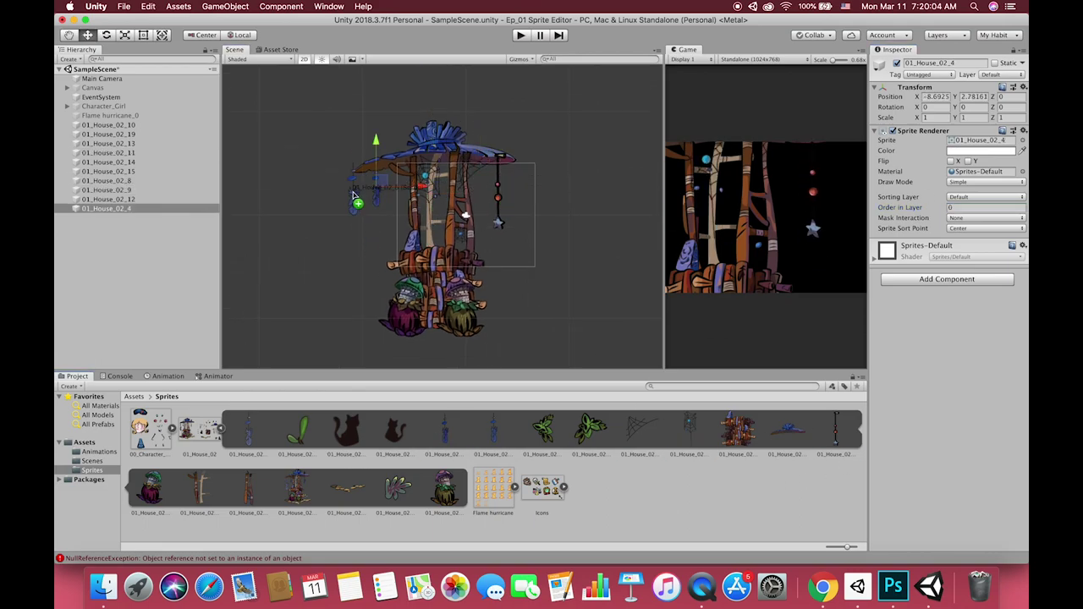
- Tint the feather charm 01_House_02_4 with color 686C7B, and place the larger cat on the roof with Order in Layer -15
left_click(981, 150)
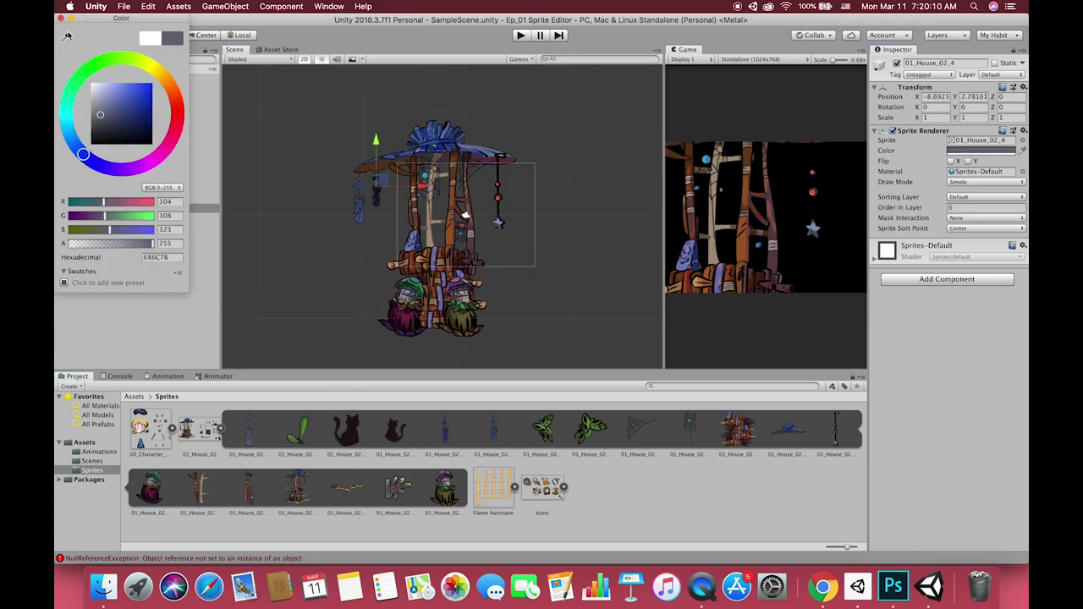
left_click(60, 18)
left_click_drag(346, 430, 437, 117)
left_click(984, 207)
type("-15")
- Add the small cat, the green sprout and the large feather charm to the house in the scene
left_click_drag(395, 430, 483, 137)
left_click_drag(297, 430, 380, 145)
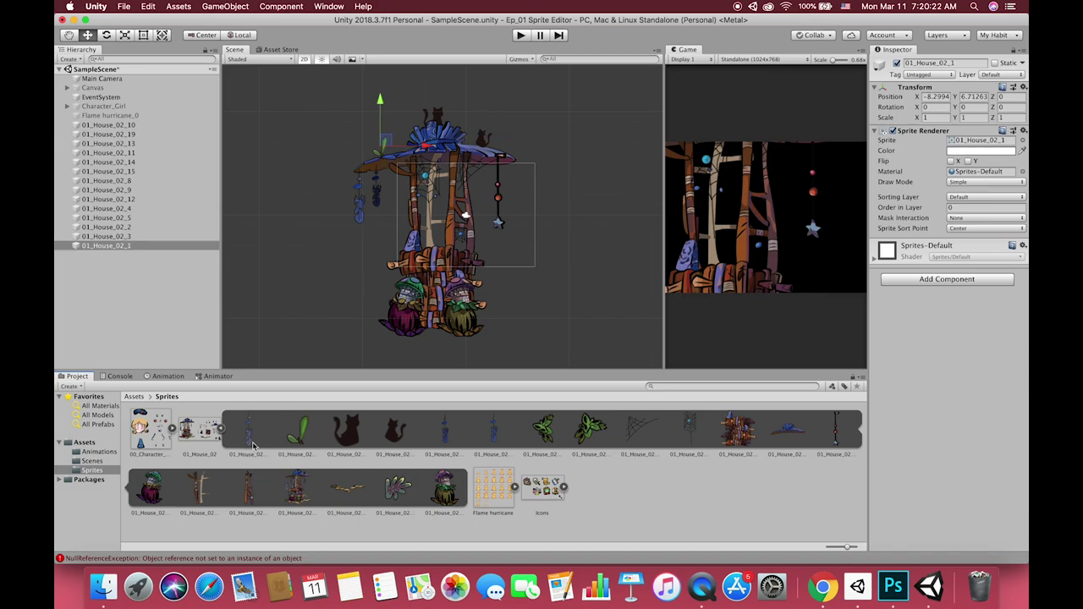
left_click_drag(252, 435, 382, 207)
- Create an empty GameObject named House_1 and reset its Transform
right_click(113, 303)
left_click(144, 381)
type("H")
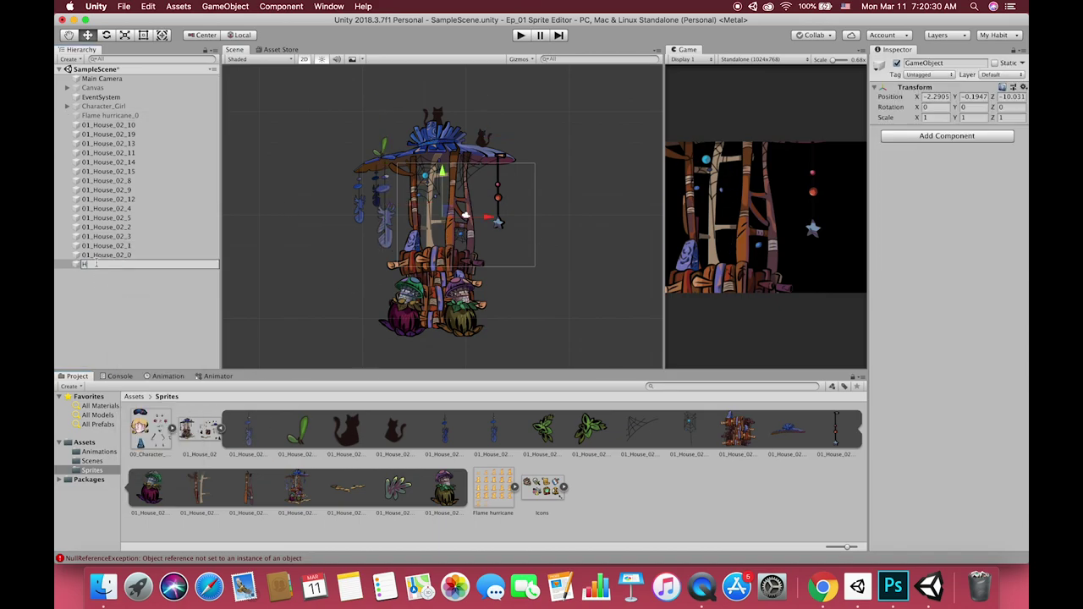
type("ouse_1")
key("Return")
left_click(1022, 87)
left_click(947, 99)
- Nest all the 01_House_02 sprite objects under House_1 and collapse the group
left_click(95, 124)
left_click(95, 255, "shift")
left_click_drag(94, 255, 95, 264)
left_click(67, 124)
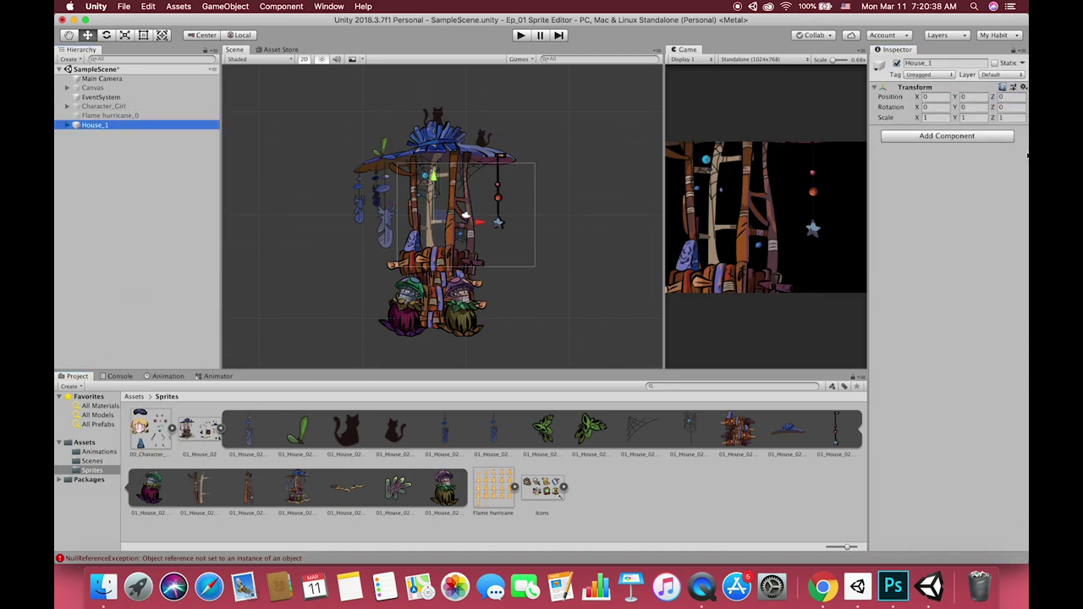
- Set House_1's X and Y scale to 0.3 and check the house in a maximized Game view
left_click(935, 118)
type("0.3")
key("Tab")
type("0.3")
left_click(860, 50)
left_click(858, 86)
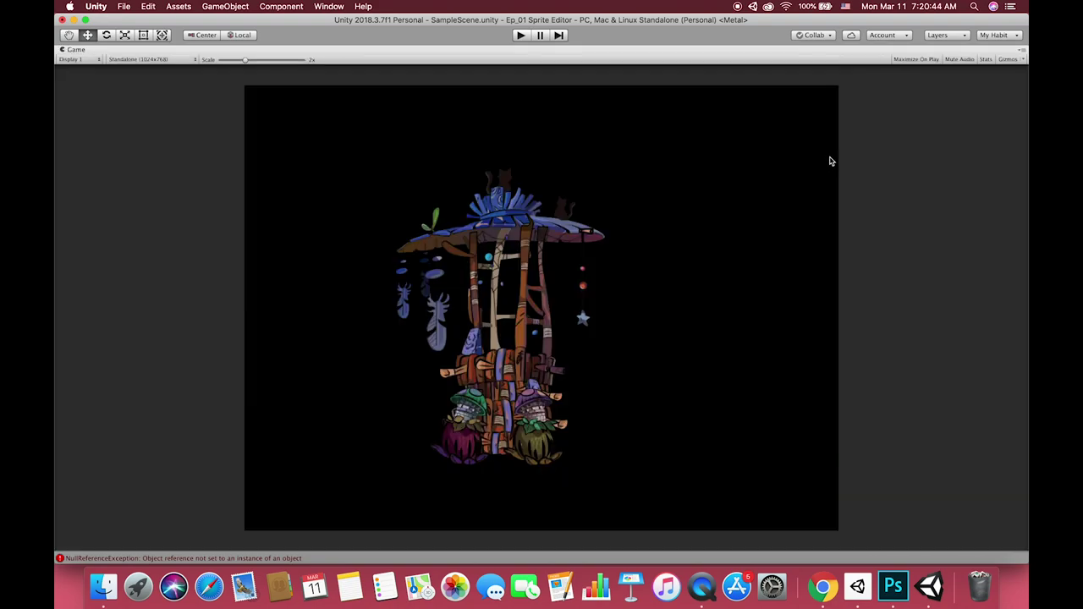
left_click(1021, 50)
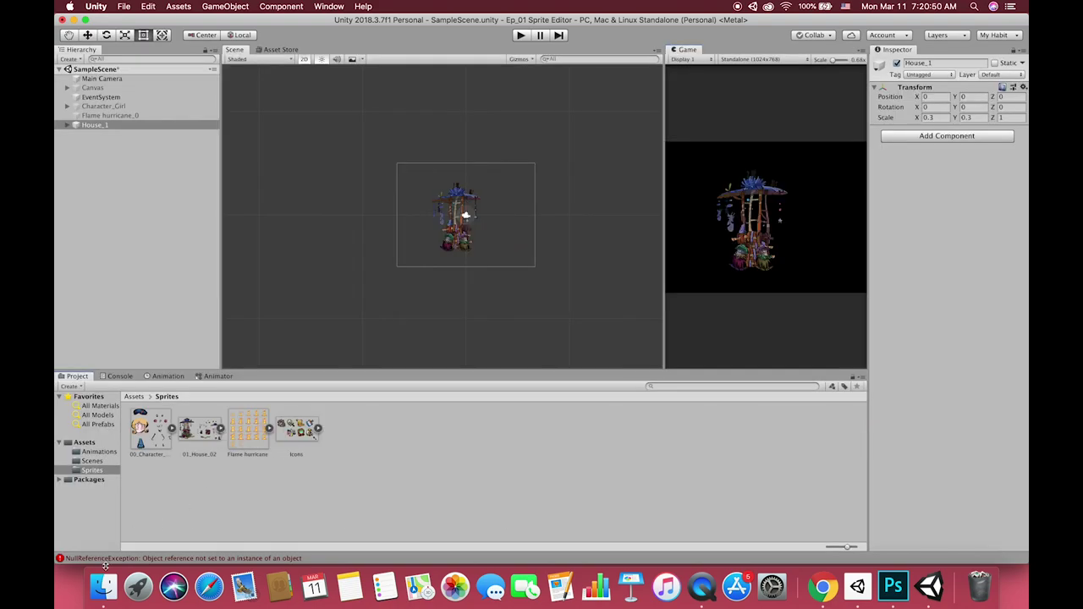
- Import 00_House_01.png from the 03_Cell Count folder into Sprites and set its Sprite Mode to Multiple
left_click(103, 586)
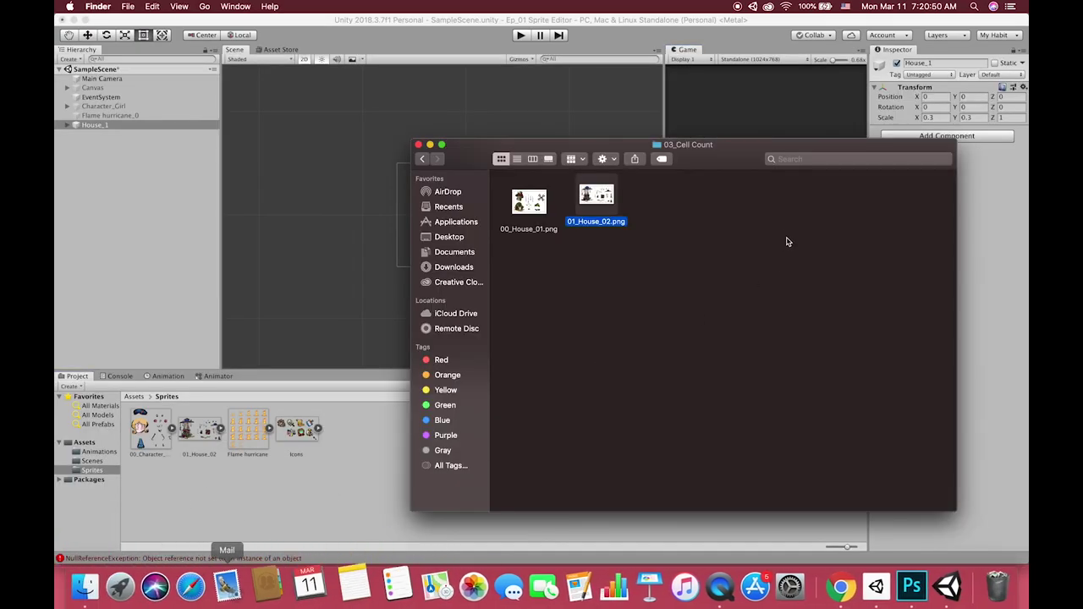
left_click_drag(528, 203, 370, 456)
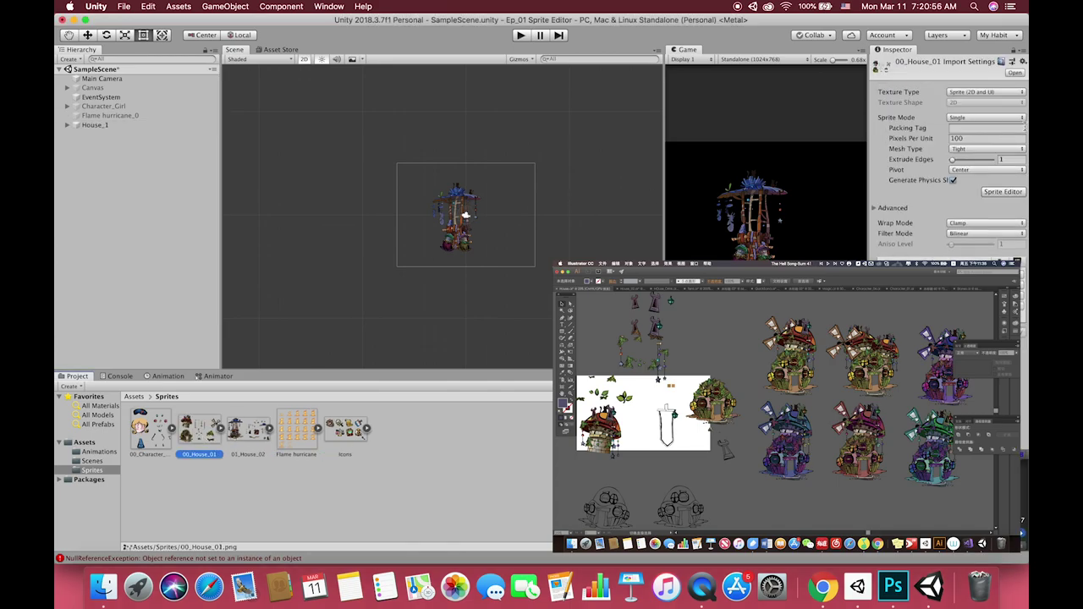
left_click(976, 118)
left_click(973, 128)
- Keep 00_House_01's Texture Type as Sprite (2D and UI) and open its Sprite Editor, applying the import settings
left_click(976, 93)
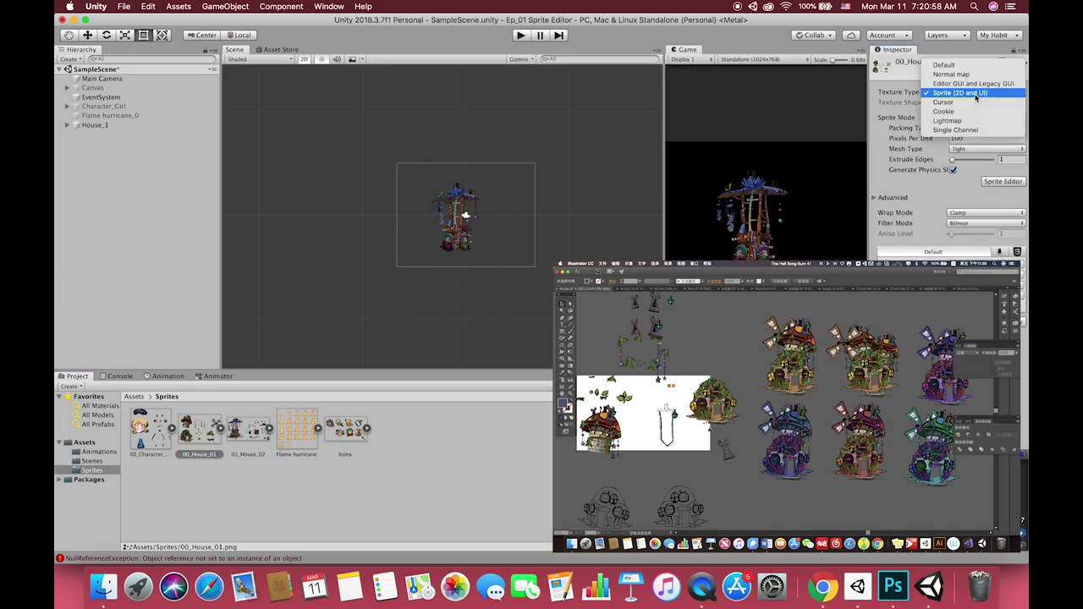
left_click(970, 93)
left_click(1003, 181)
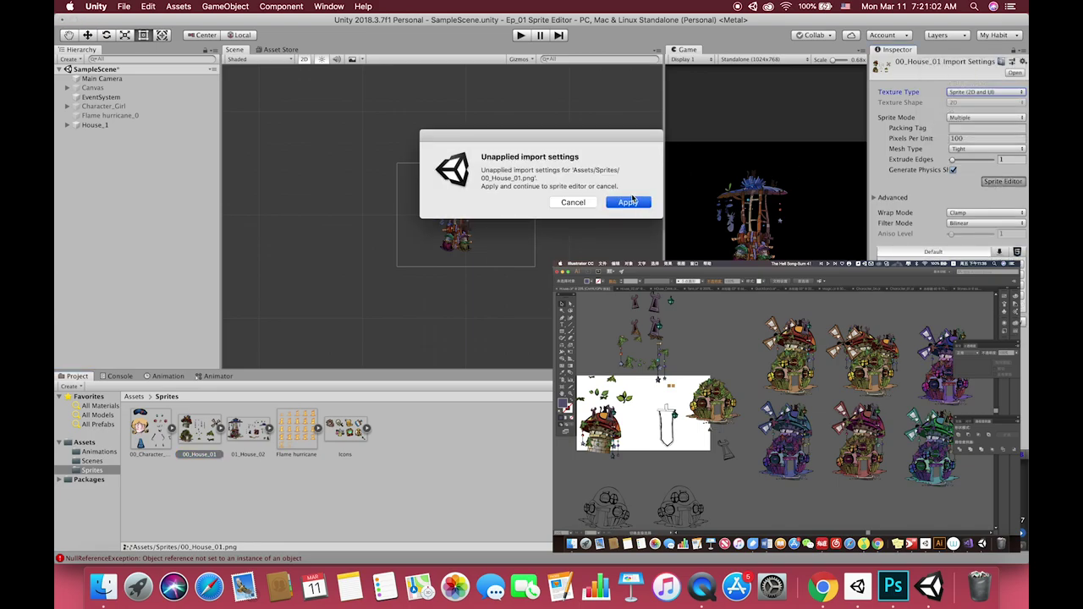
left_click(627, 202)
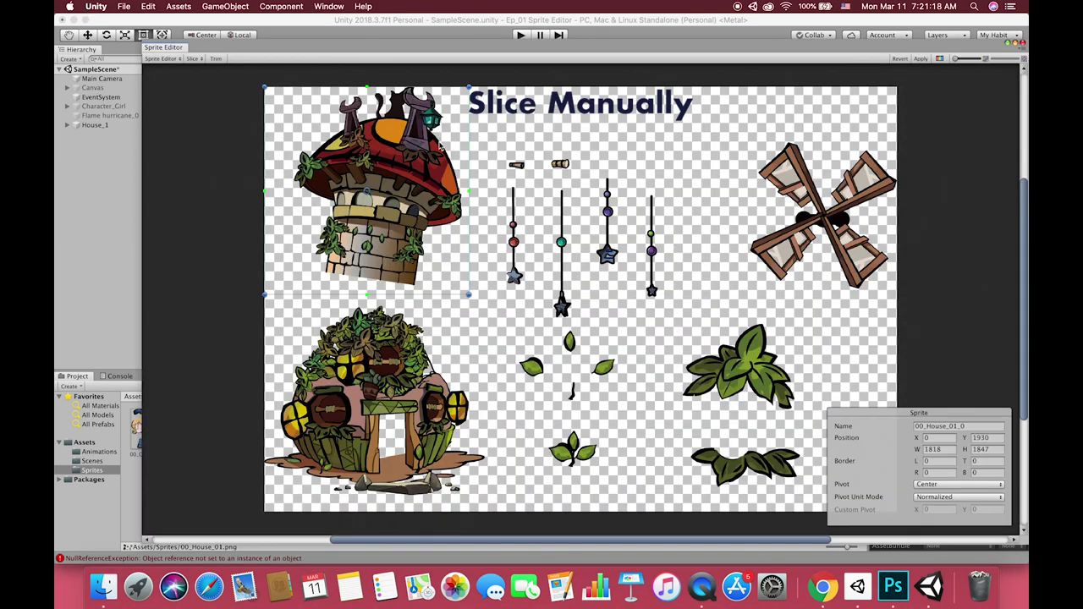
- Tighten the mushroom tower's slice and draw manual slices around the small wooden pieces and the four hanging star ornaments
left_click_drag(468, 292, 464, 289)
left_click_drag(489, 156, 528, 289)
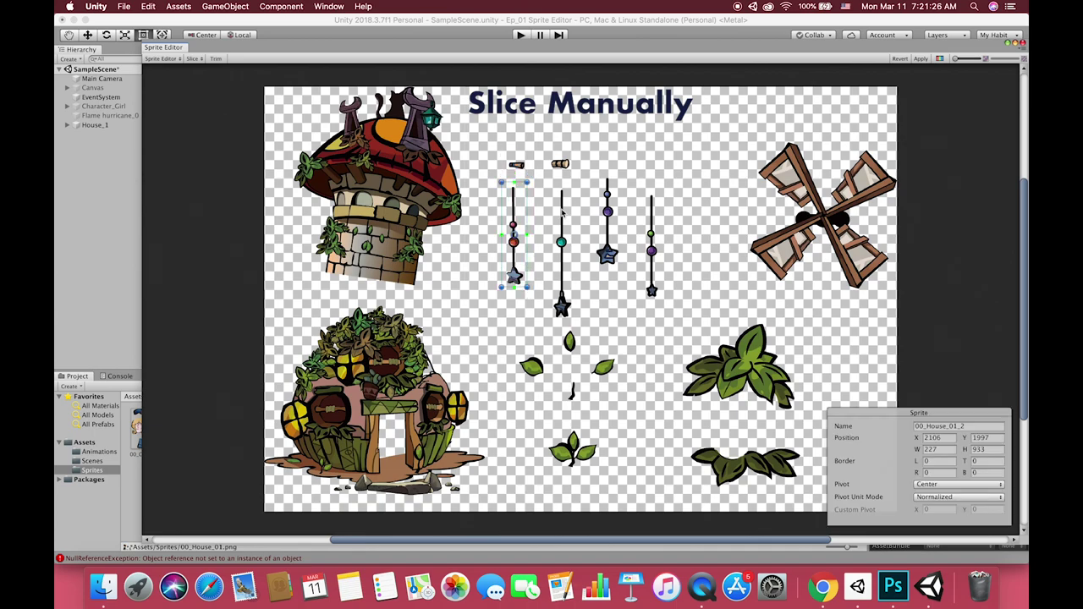
left_click_drag(550, 186, 581, 322)
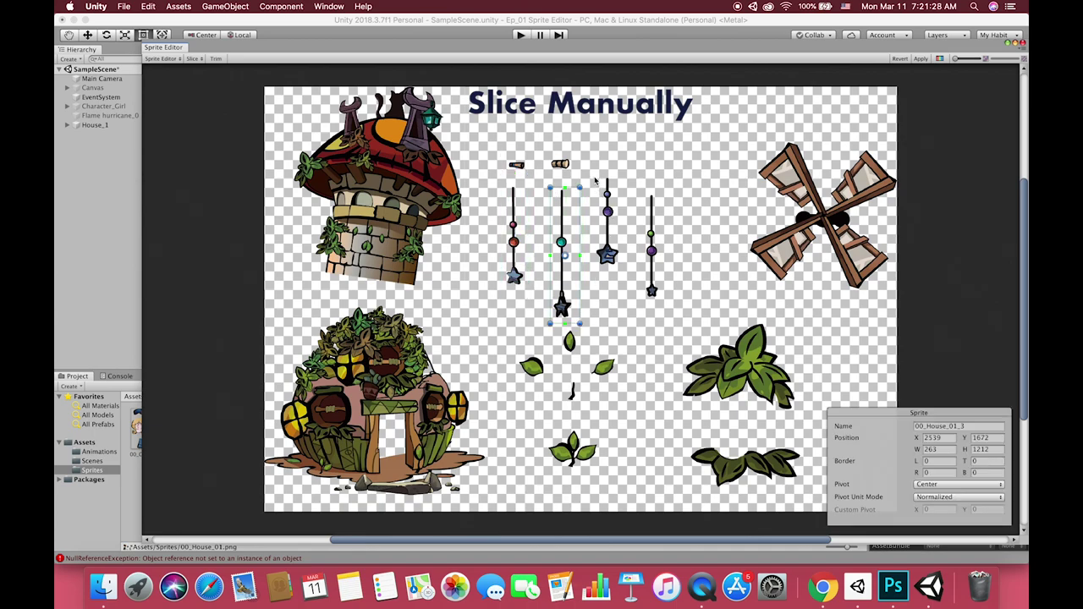
left_click_drag(595, 180, 622, 269)
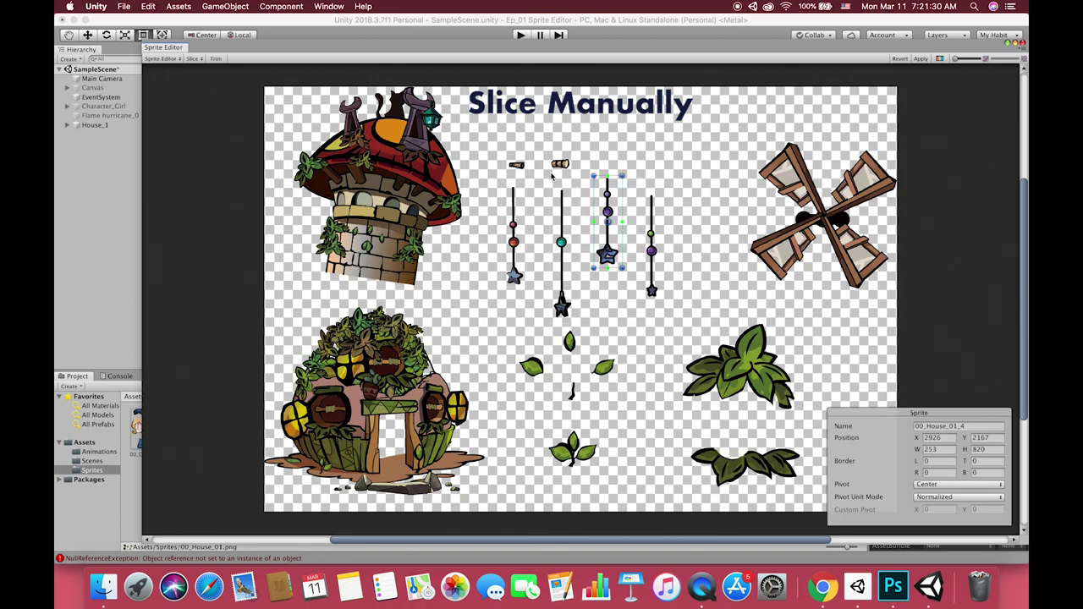
left_click_drag(542, 157, 572, 177)
left_click_drag(637, 194, 665, 305)
left_click_drag(636, 169, 672, 313)
- Draw slices around the windmill blades, the two large leaf clusters and the small three-leaf sprig
left_click_drag(739, 143, 760, 156)
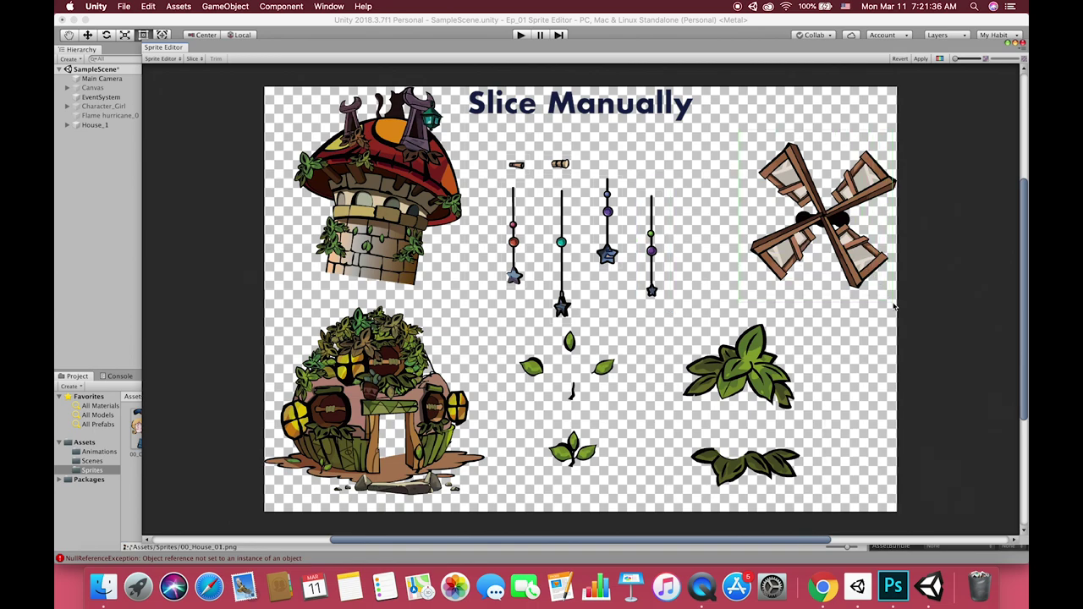
left_click_drag(894, 308, 893, 300)
left_click_drag(674, 315, 798, 416)
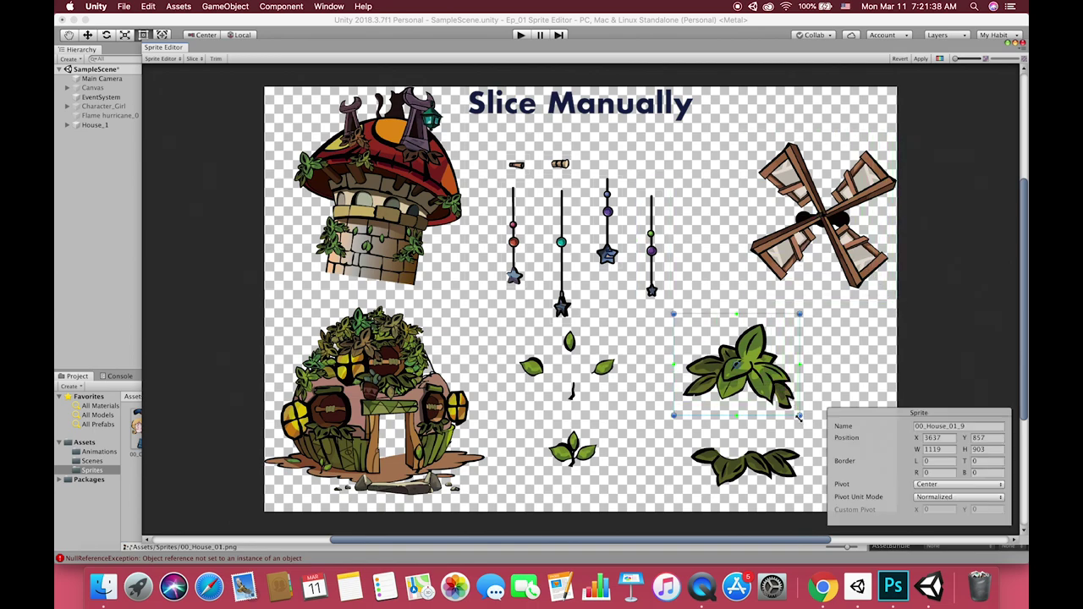
left_click_drag(682, 433, 830, 505)
left_click_drag(537, 425, 622, 470)
- Draw slices around the three single leaves, the stem and the lower house, extending the house slice to the image's left edge
left_click(522, 334)
left_click_drag(552, 378, 551, 378)
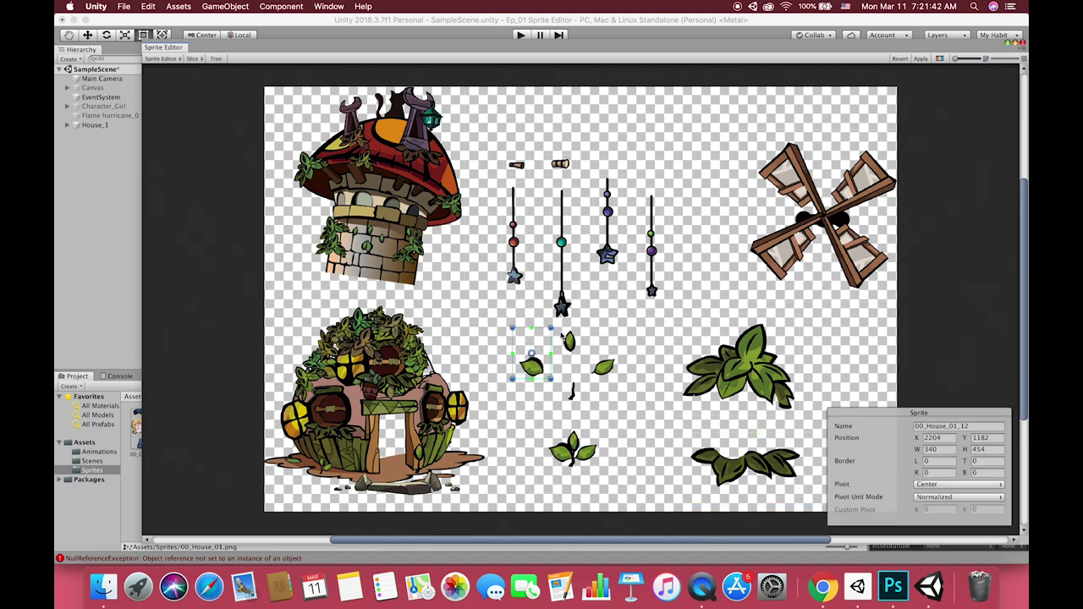
left_click_drag(558, 330, 586, 350)
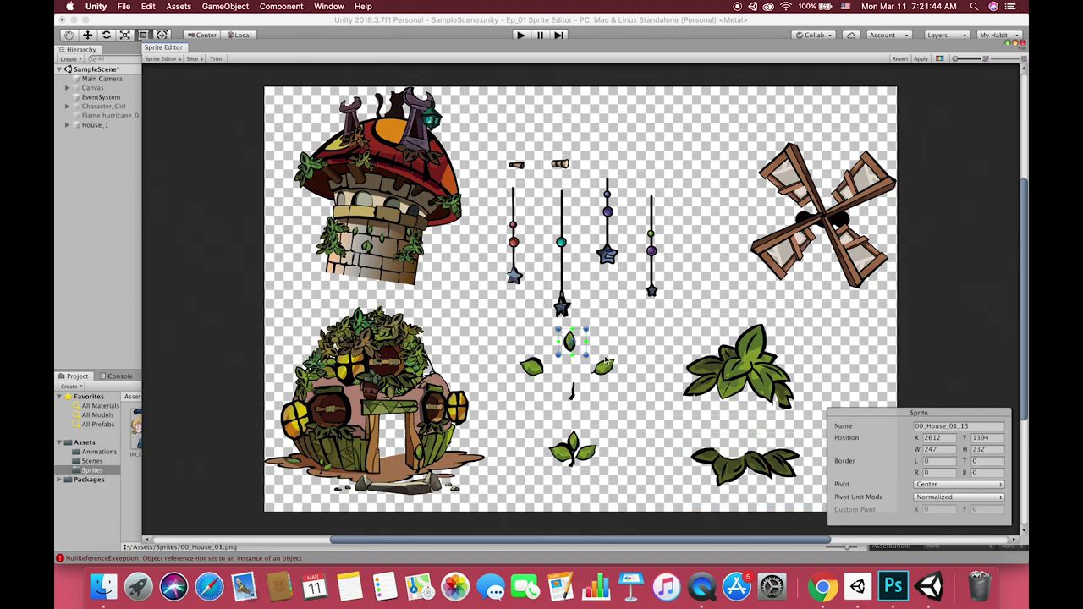
left_click(622, 361)
left_click_drag(591, 381, 565, 404)
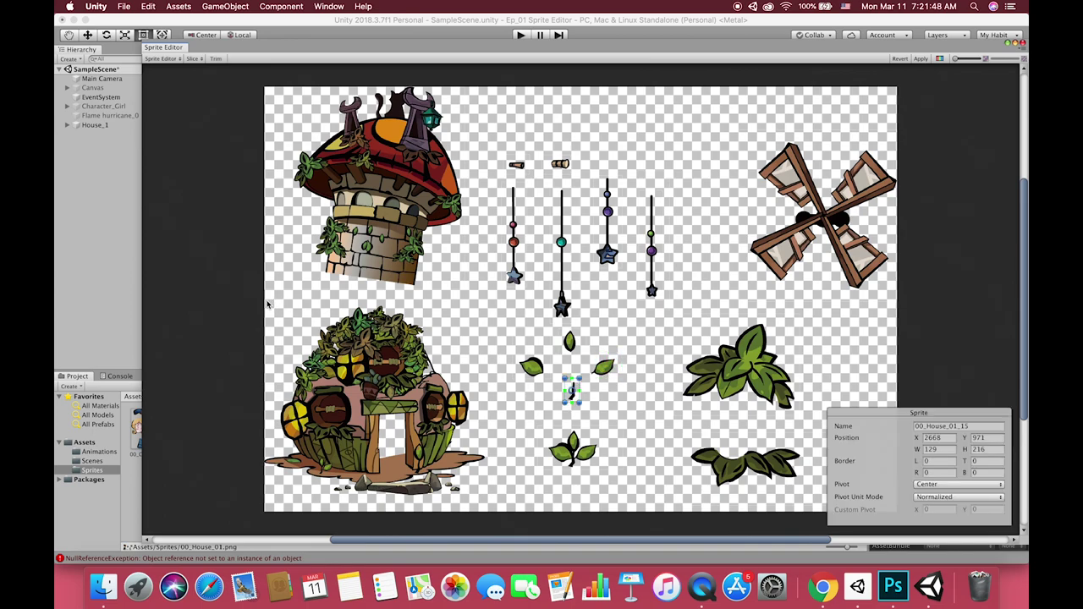
left_click_drag(267, 304, 488, 532)
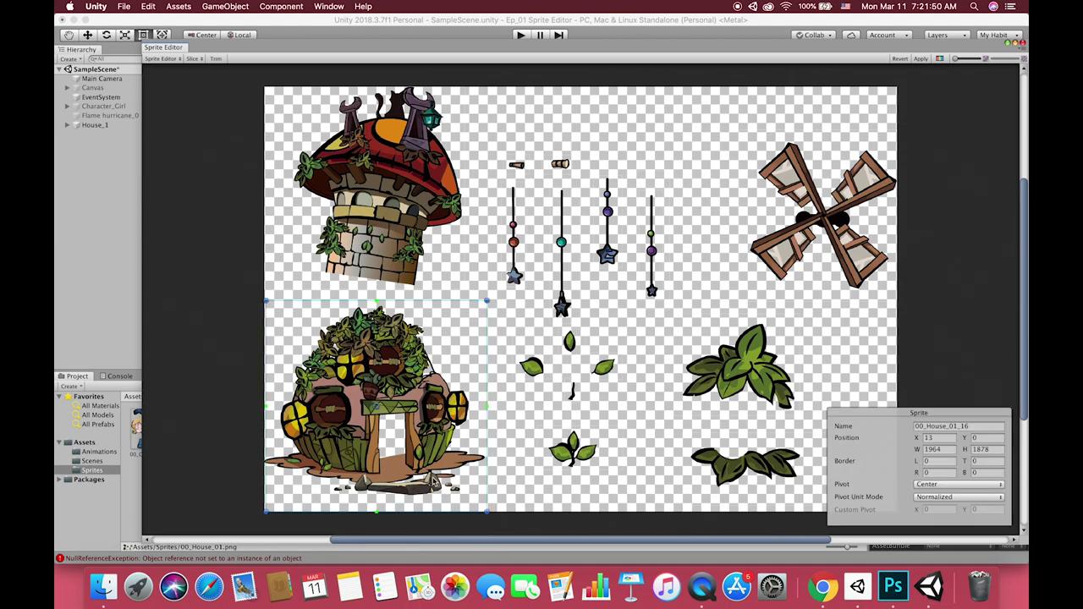
left_click_drag(266, 403, 260, 406)
- Switch to the alpha view, delete the duplicate inner slice on the fourth hanging ornament and lower the remaining slice's top edge
left_click(937, 59)
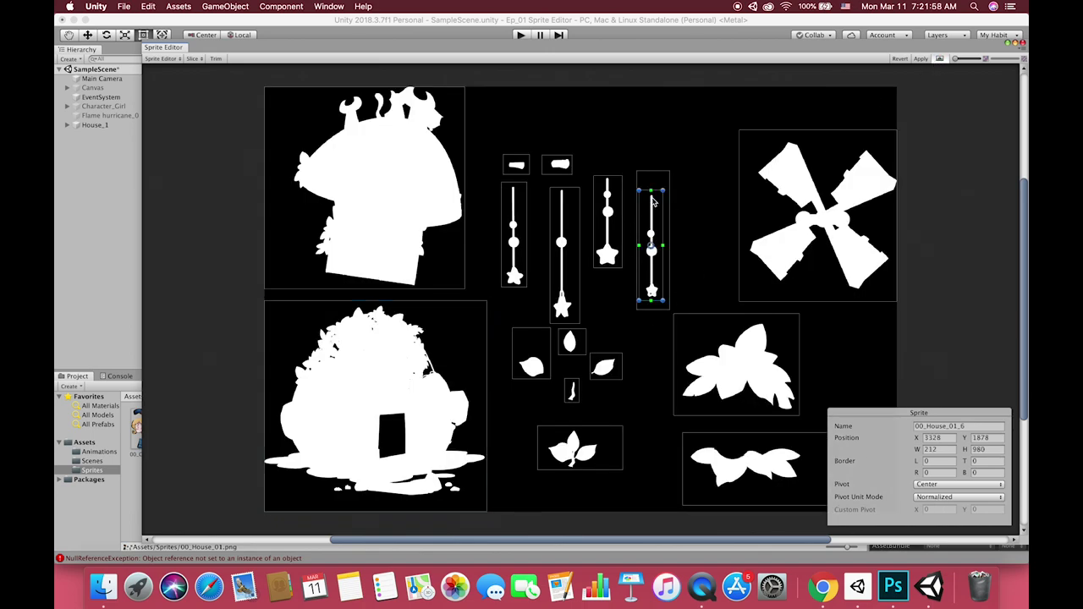
key("super+BackSpace")
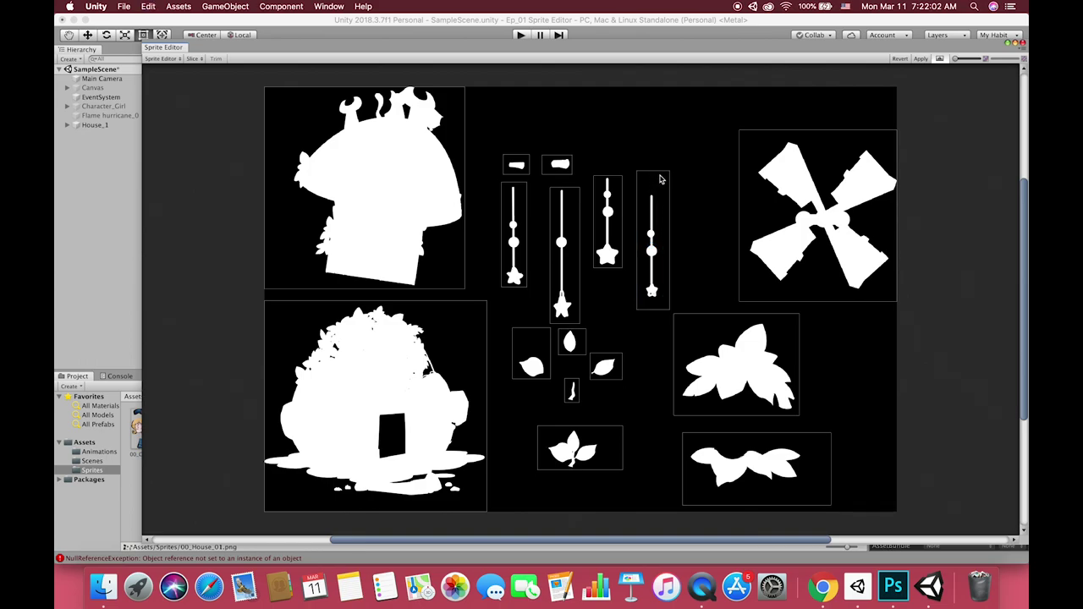
left_click(660, 179)
left_click_drag(660, 171, 661, 193)
- Move the fourth hanging ornament's pivot to the top of its string and choose its pivot option
left_click_drag(652, 251, 651, 198)
left_click(946, 483)
left_click(942, 520)
- Set the windmill slice's custom pivot at the blades' hub, tighten its bottom, top and left edges, and apply the slices
left_click(819, 217)
left_click_drag(818, 216, 824, 221)
left_click_drag(834, 301, 834, 289)
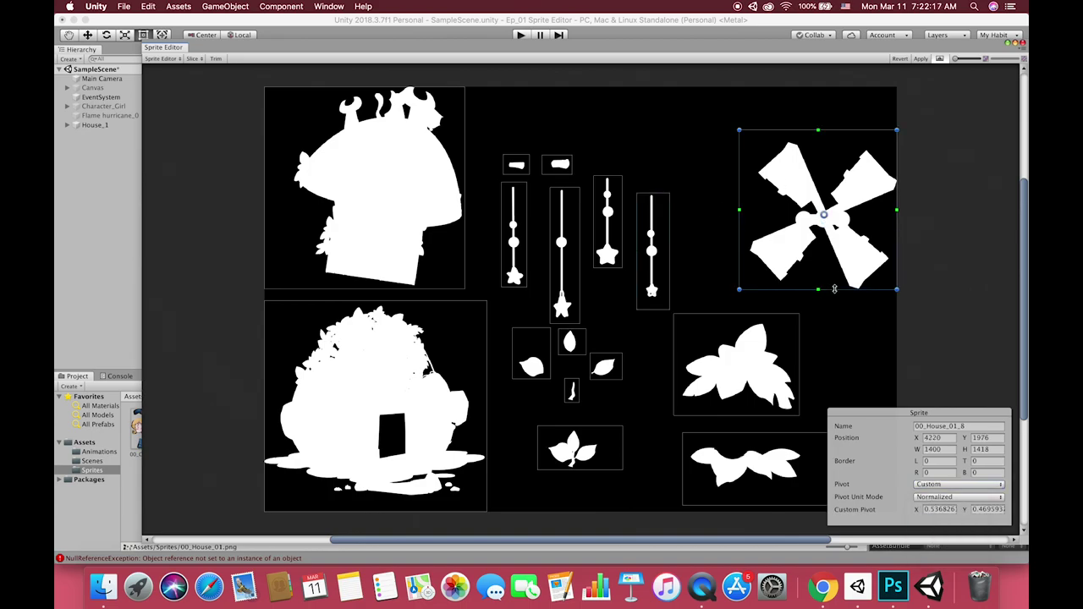
left_click_drag(844, 130, 844, 140)
left_click_drag(738, 225, 749, 225)
left_click(375, 406)
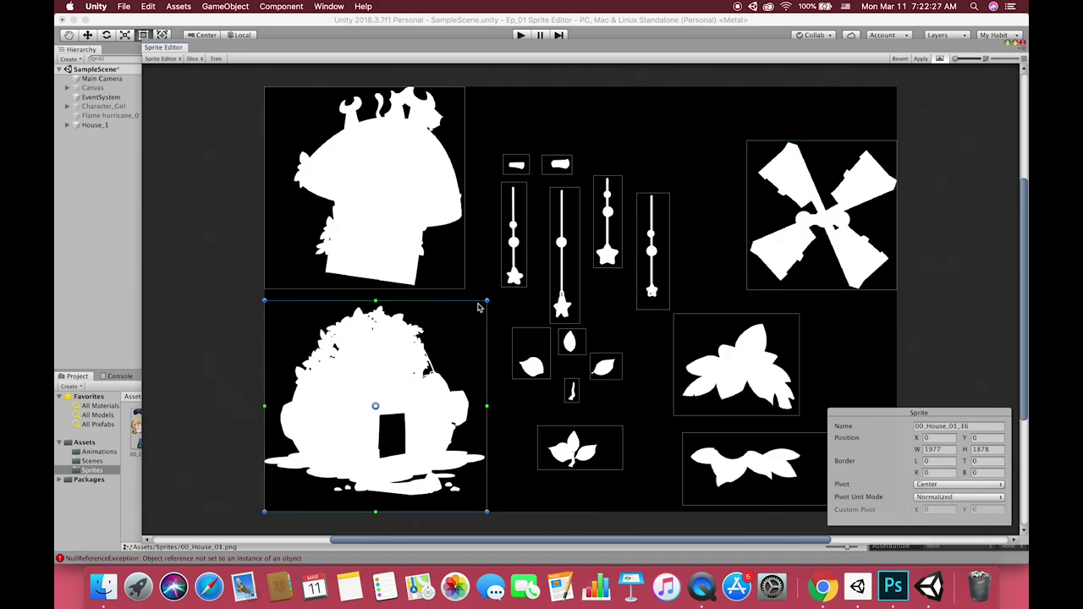
left_click(921, 59)
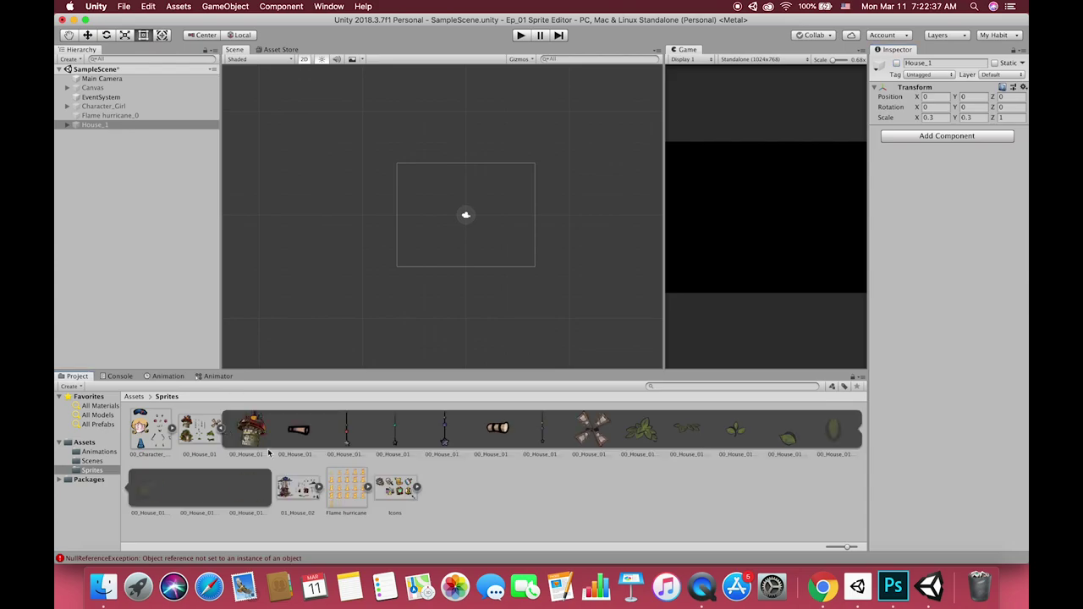
- Position the tower above the lower house and add the windmill at its left side with Order in Layer -10
key("w")
left_click_drag(436, 135, 431, 140)
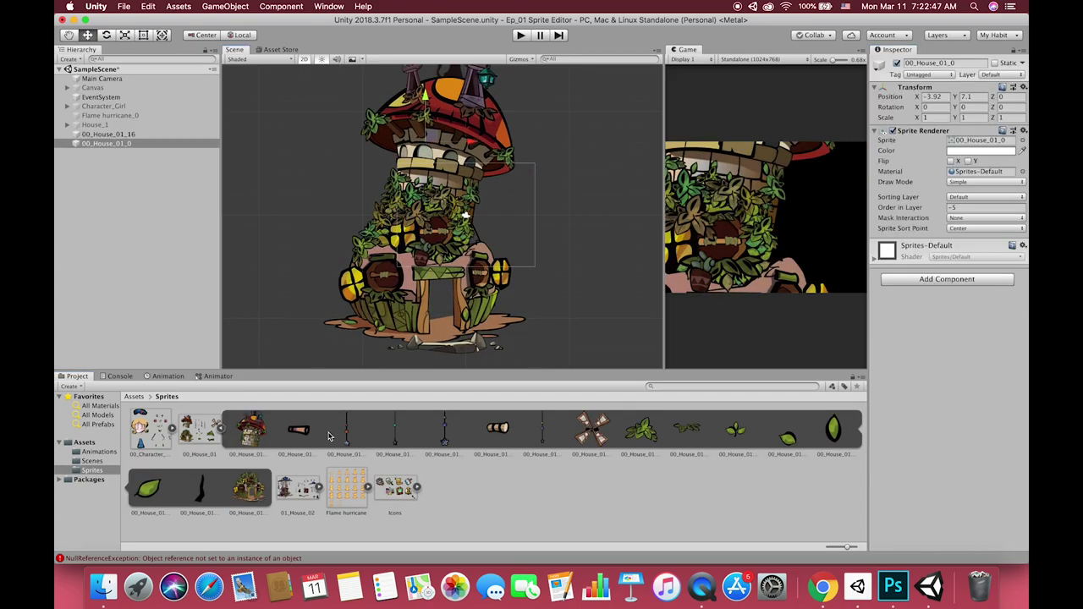
left_click_drag(591, 429, 380, 193)
left_click(972, 207)
type("-10")
key("Return")
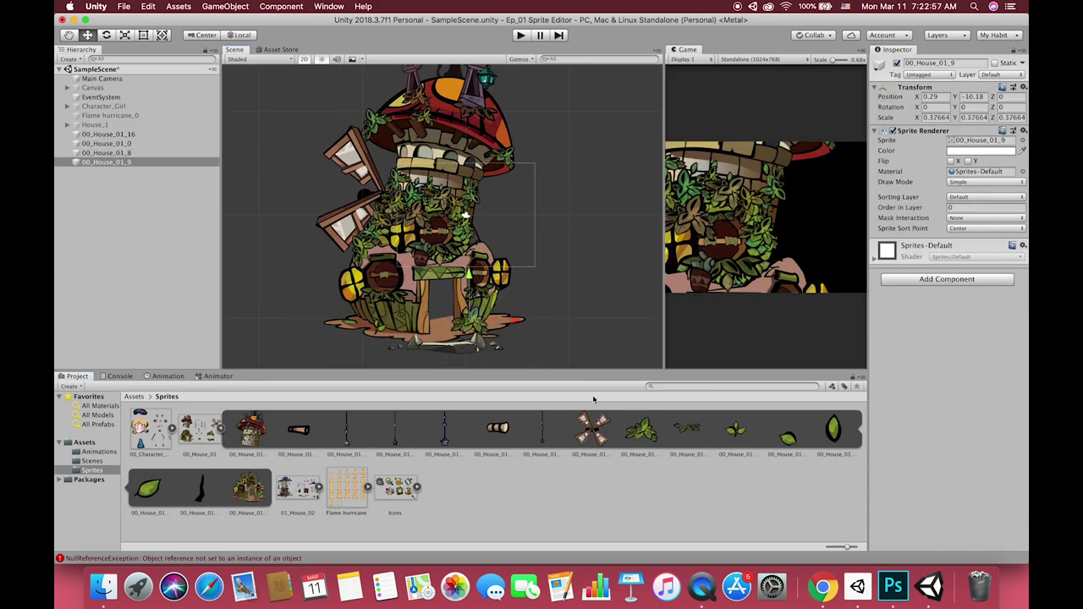
- Duplicate the leaf cluster beside the door, scale it to about 0.23, rotate it about 39° and place it left of the doorway
key("super+d")
key("r")
key("e")
key("w")
left_click_drag(425, 330, 463, 320)
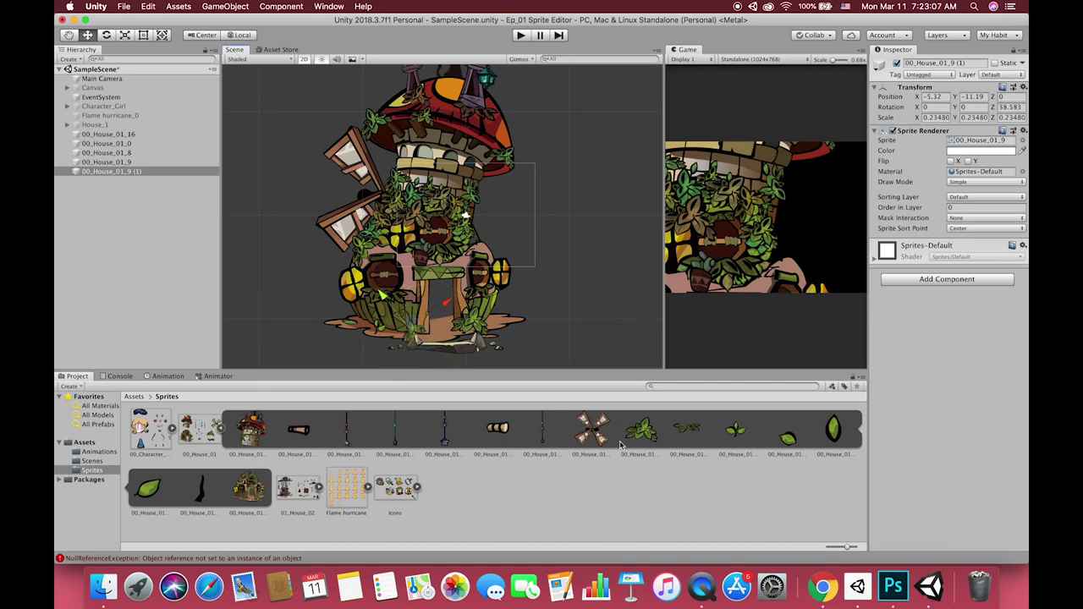
- Hang the star ornaments under the mushroom roof and create an empty object named House_2
left_click_drag(444, 429, 492, 185)
right_click(104, 252)
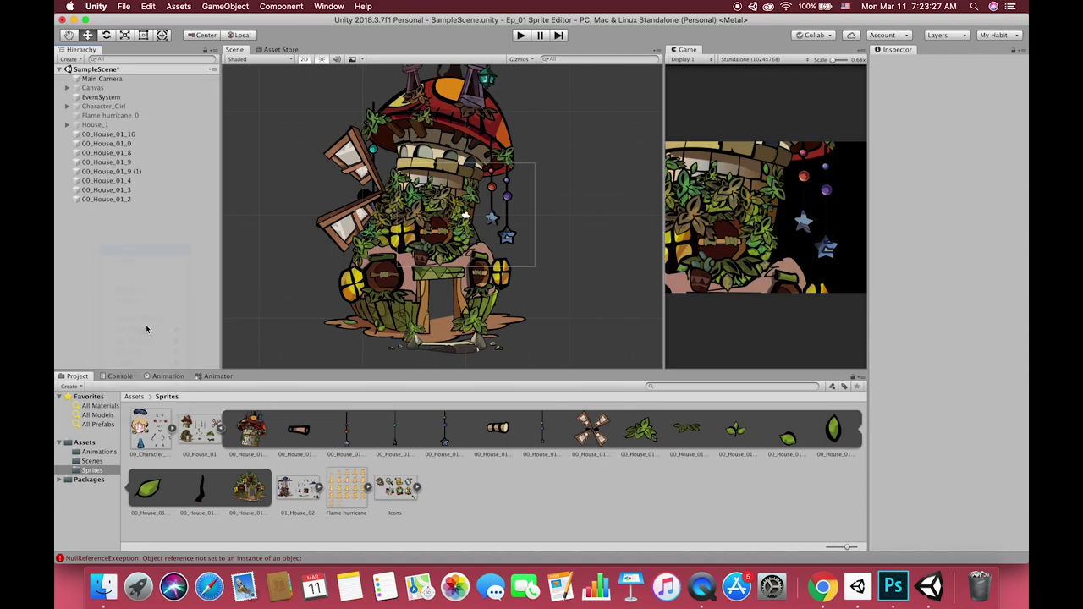
left_click(147, 334)
left_click(98, 209)
type("Houser_")
- Reset House_2's position to 0 and nest all the 00_House_01 sprite objects under it, leaving the group collapsed
left_click(1022, 87)
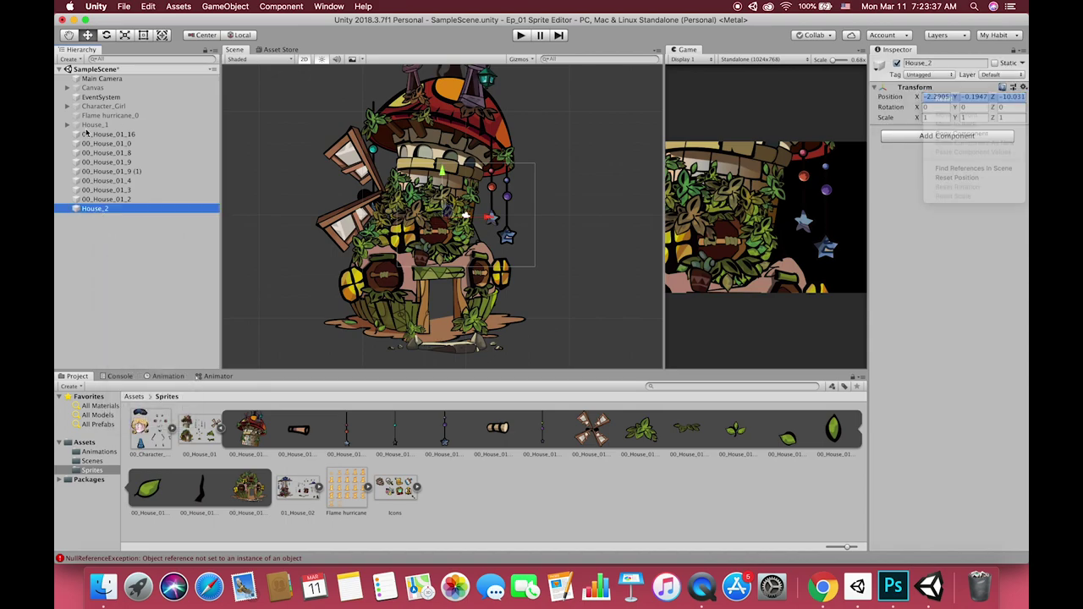
left_click(939, 96)
left_click(106, 134)
left_click(106, 199, "shift")
left_click_drag(106, 198, 98, 208)
left_click(95, 133)
- Set House_2's X and Y scale to 0.3 and check the house in a maximized Game view
left_click(935, 118)
type(".3")
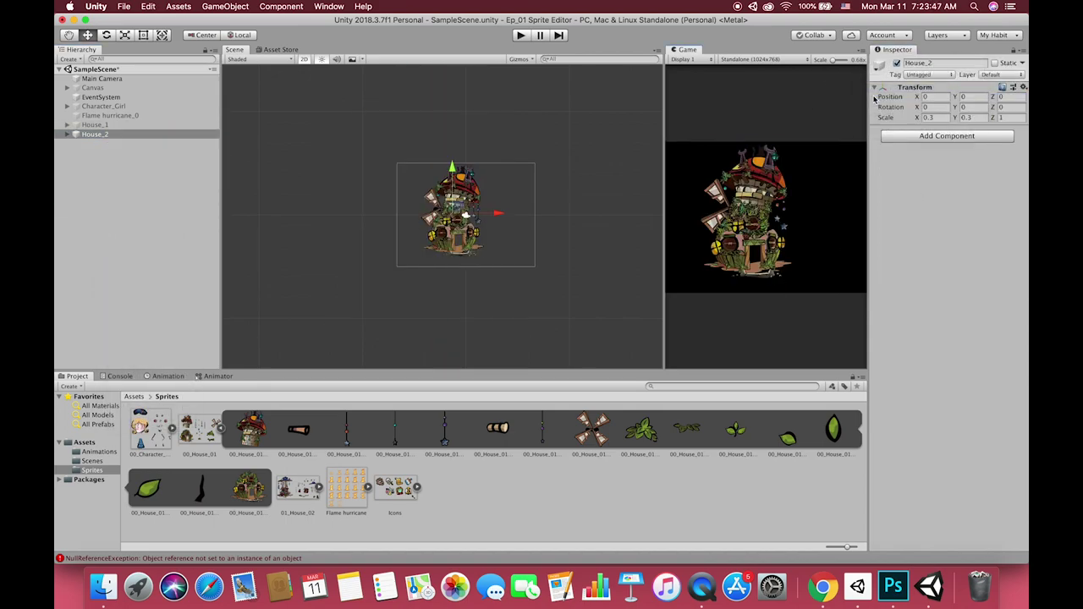
key("shift+space")
key("shift+space")
- Collapse the sliced sprites of 00_House_01 and review the Icons and 00_House_01 sheets in the Sprites folder
key("t")
left_click(220, 428)
left_click(345, 430)
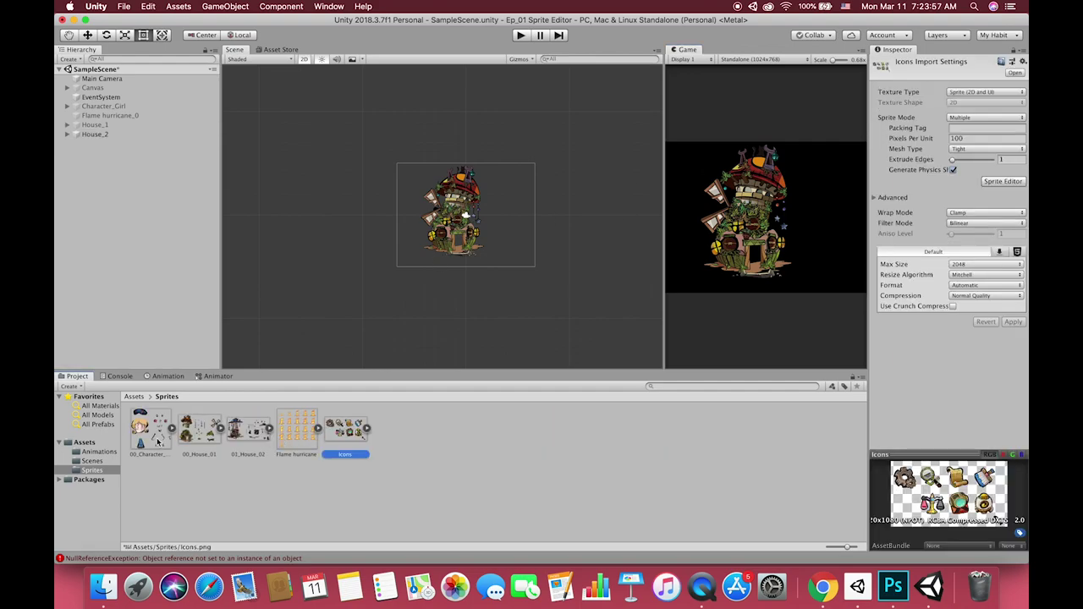
left_click(199, 430)
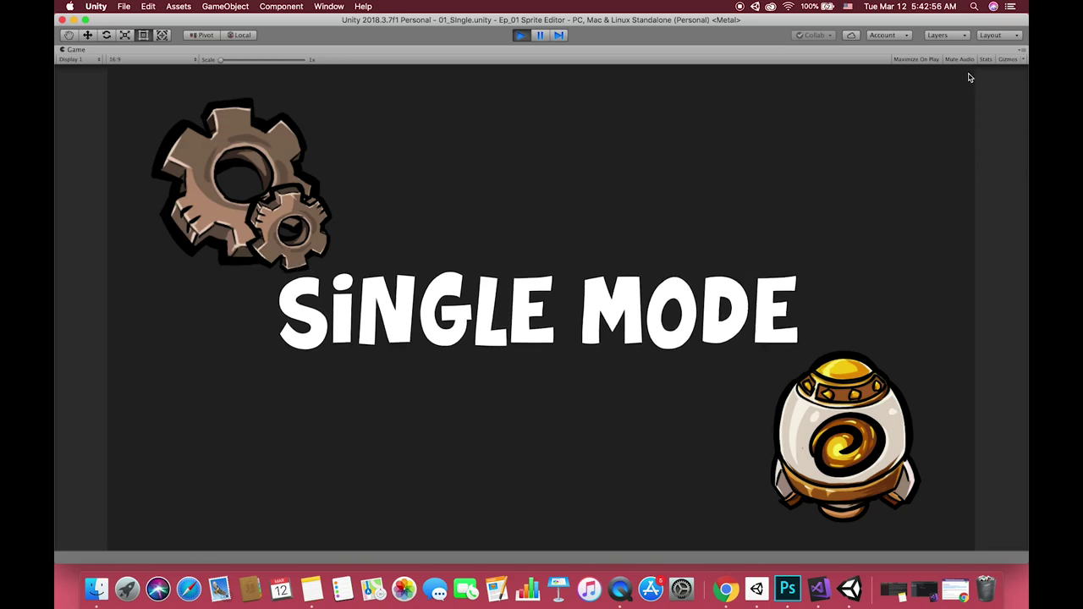
- Advance the running summary scenes from Single Mode through Auto Slice to the Grid by Cell Size pros and cons
key("space")
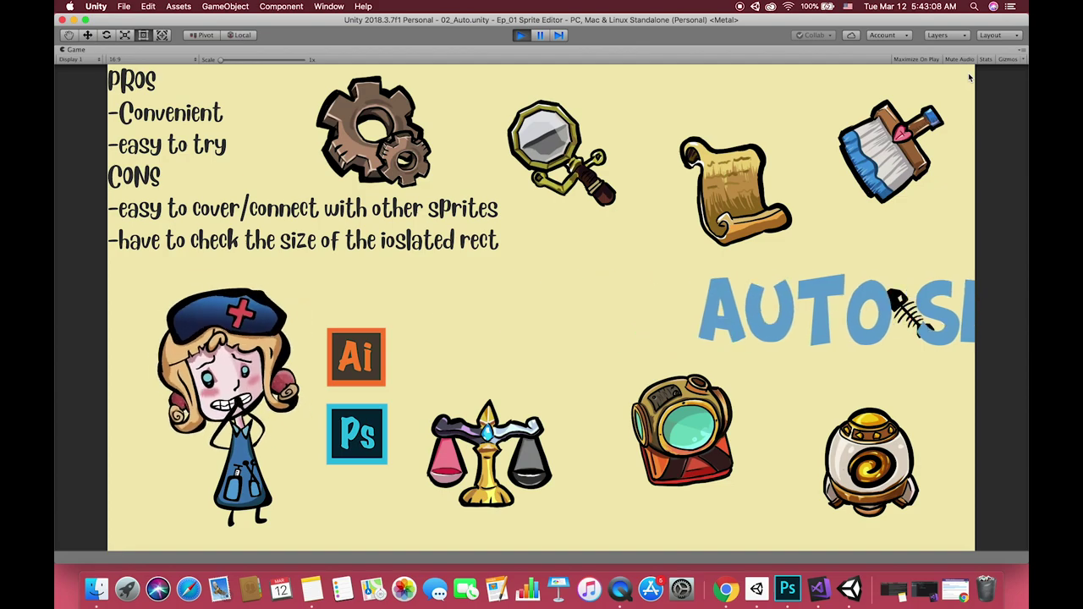
key("Right")
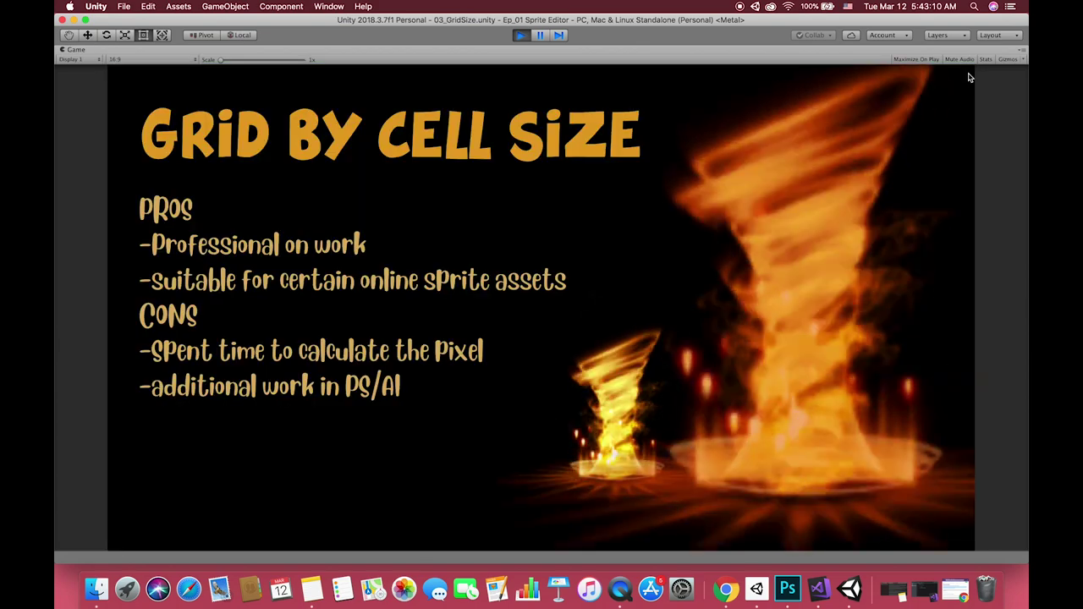